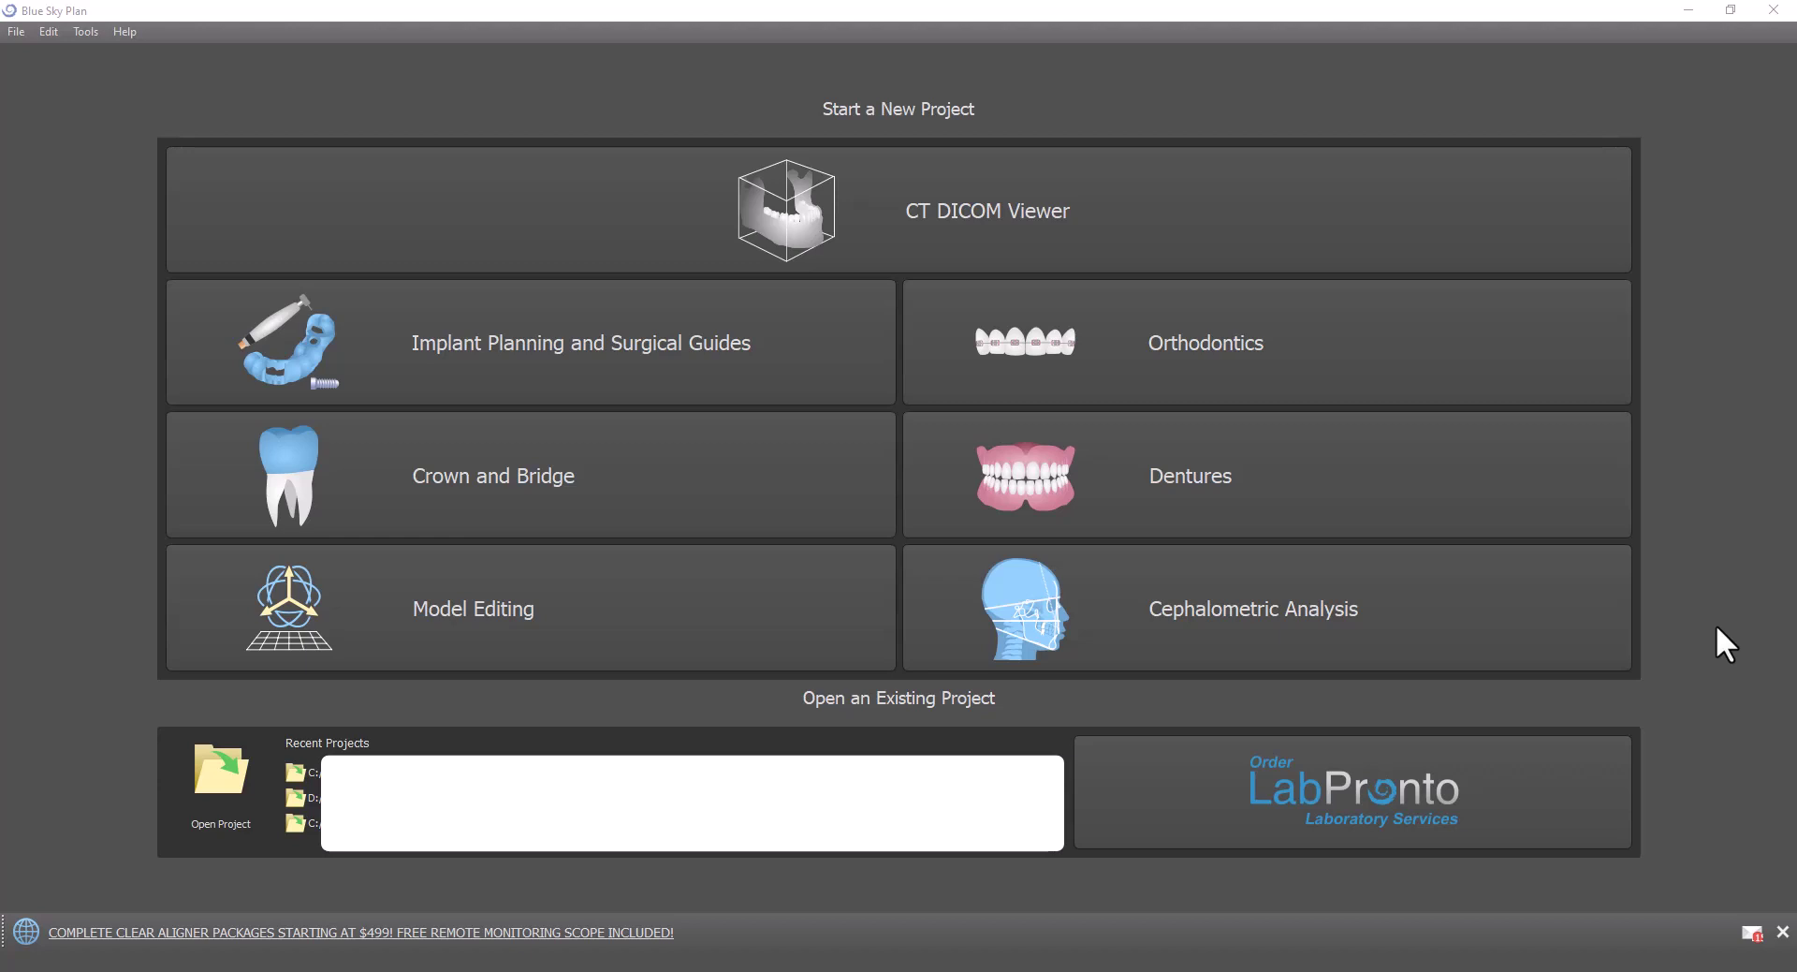
Check the software's version information from the Help menu, then close it
click(128, 34)
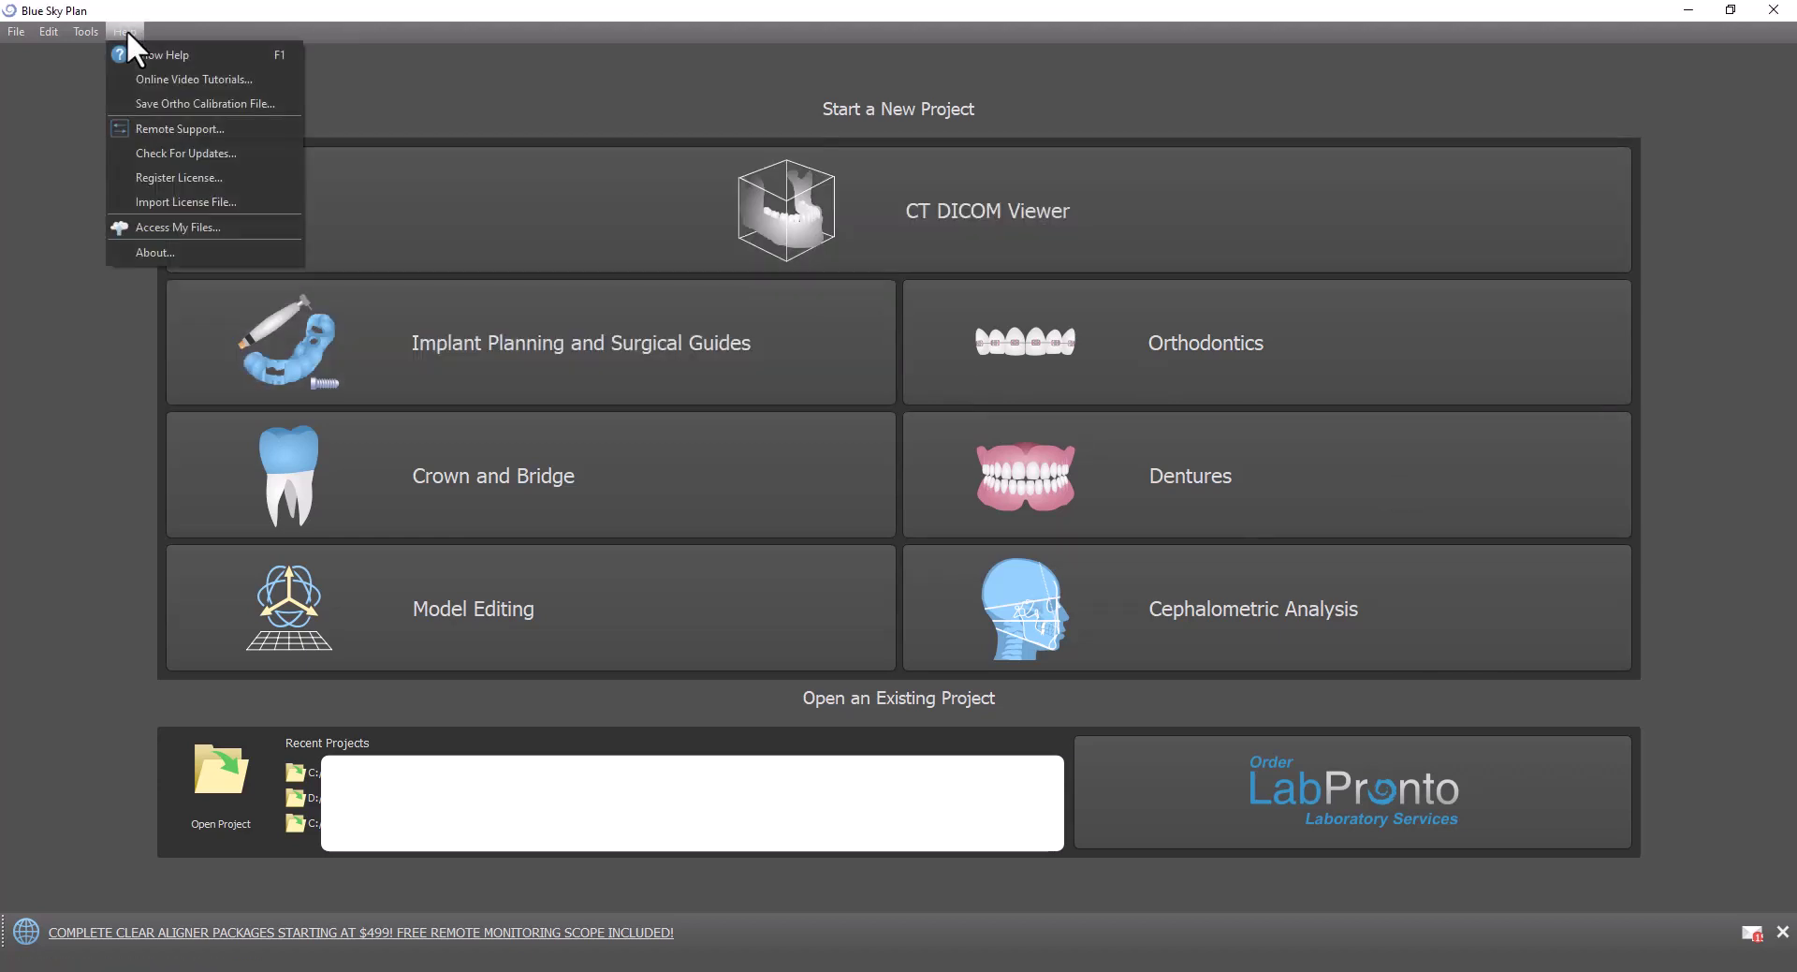
click(136, 226)
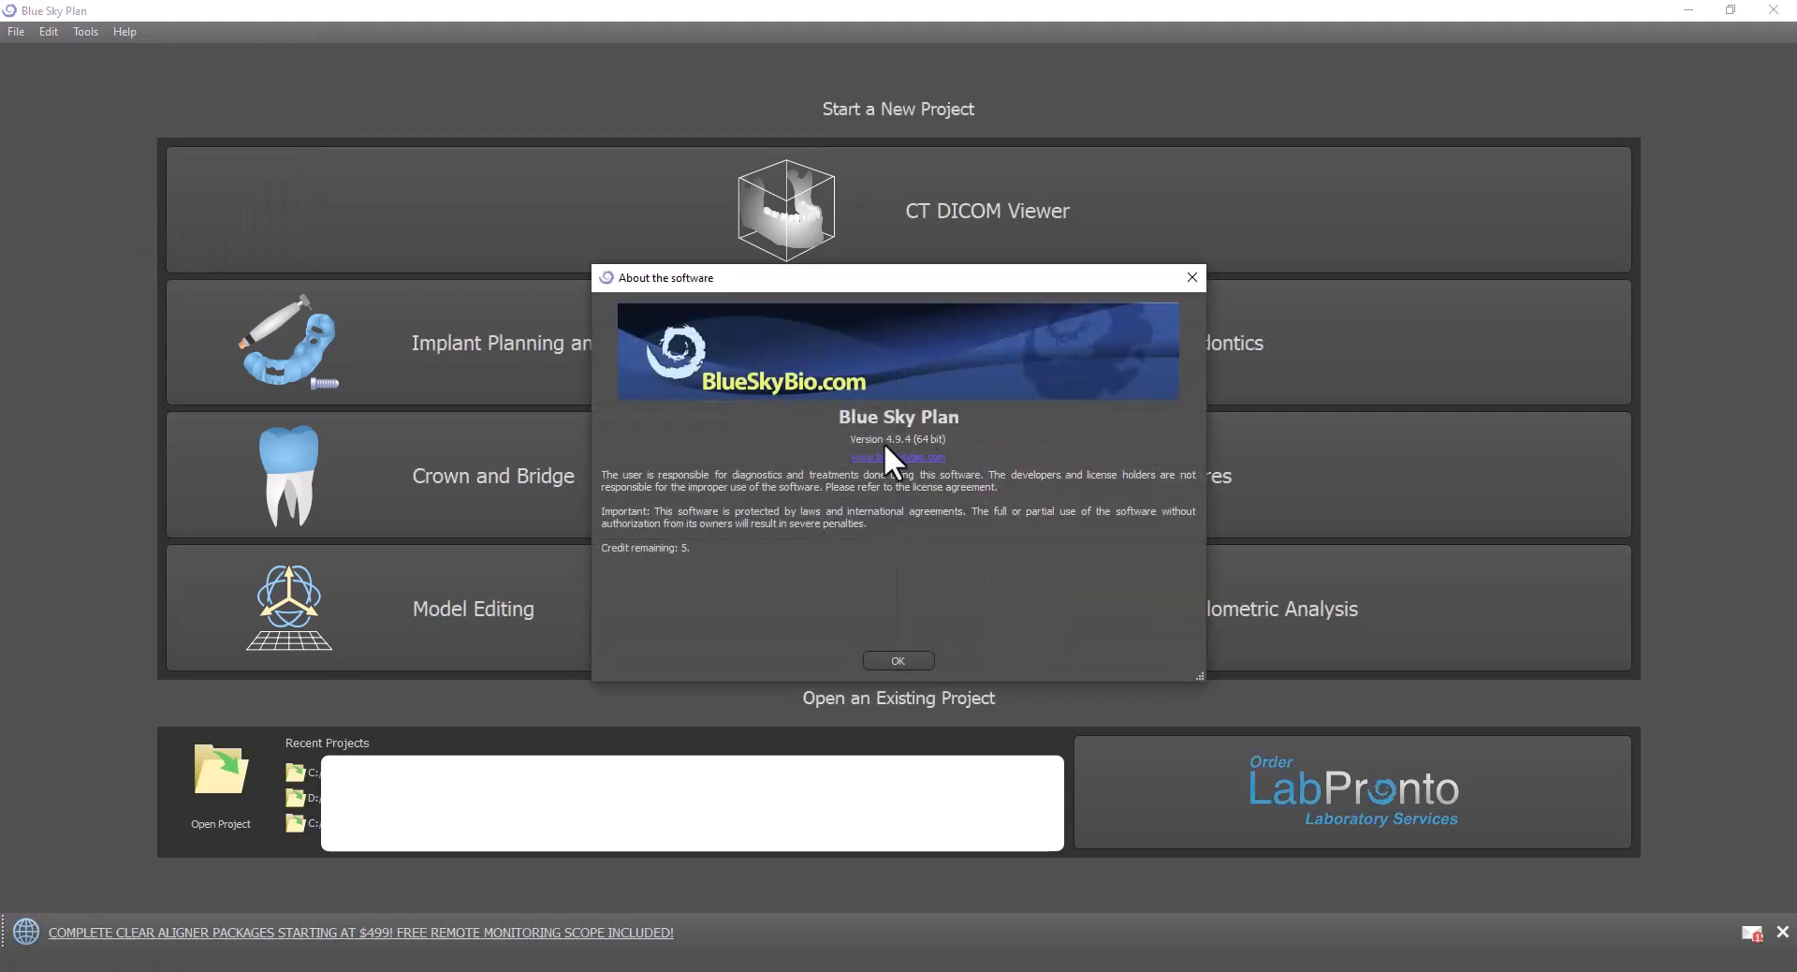
click(1190, 278)
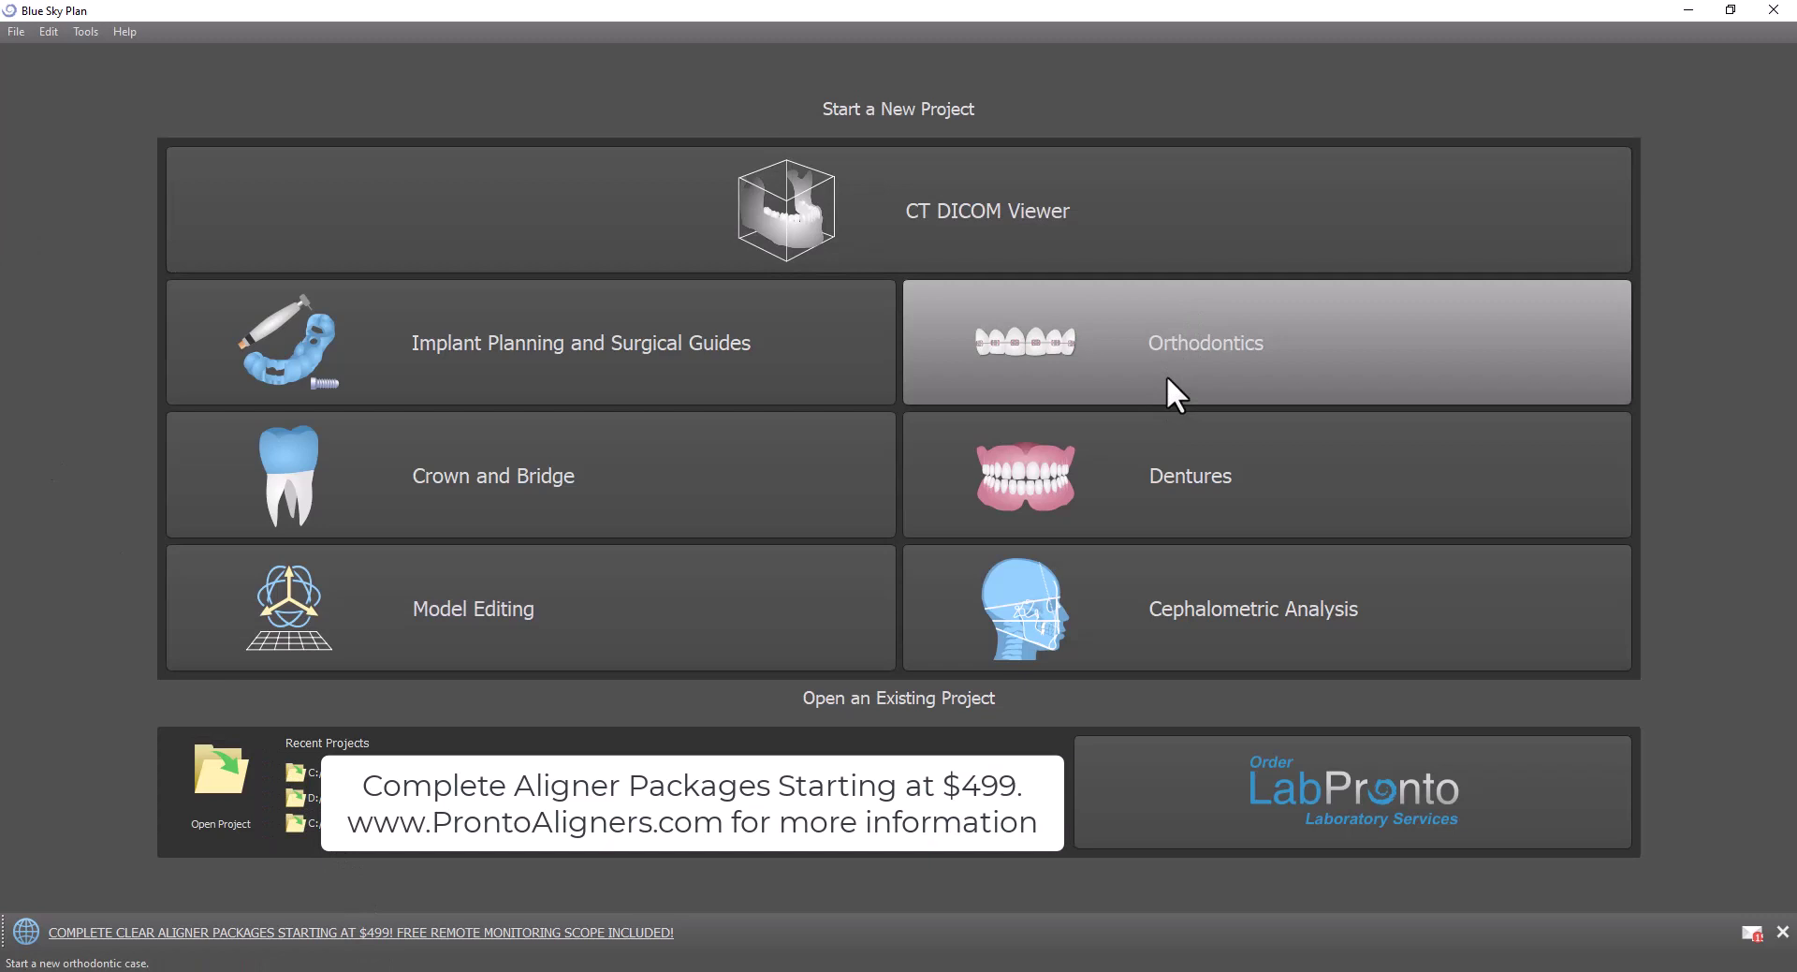
Start a new Orthodontics aligner case from a patient CT scan using the chosen DICOM folder
click(1166, 375)
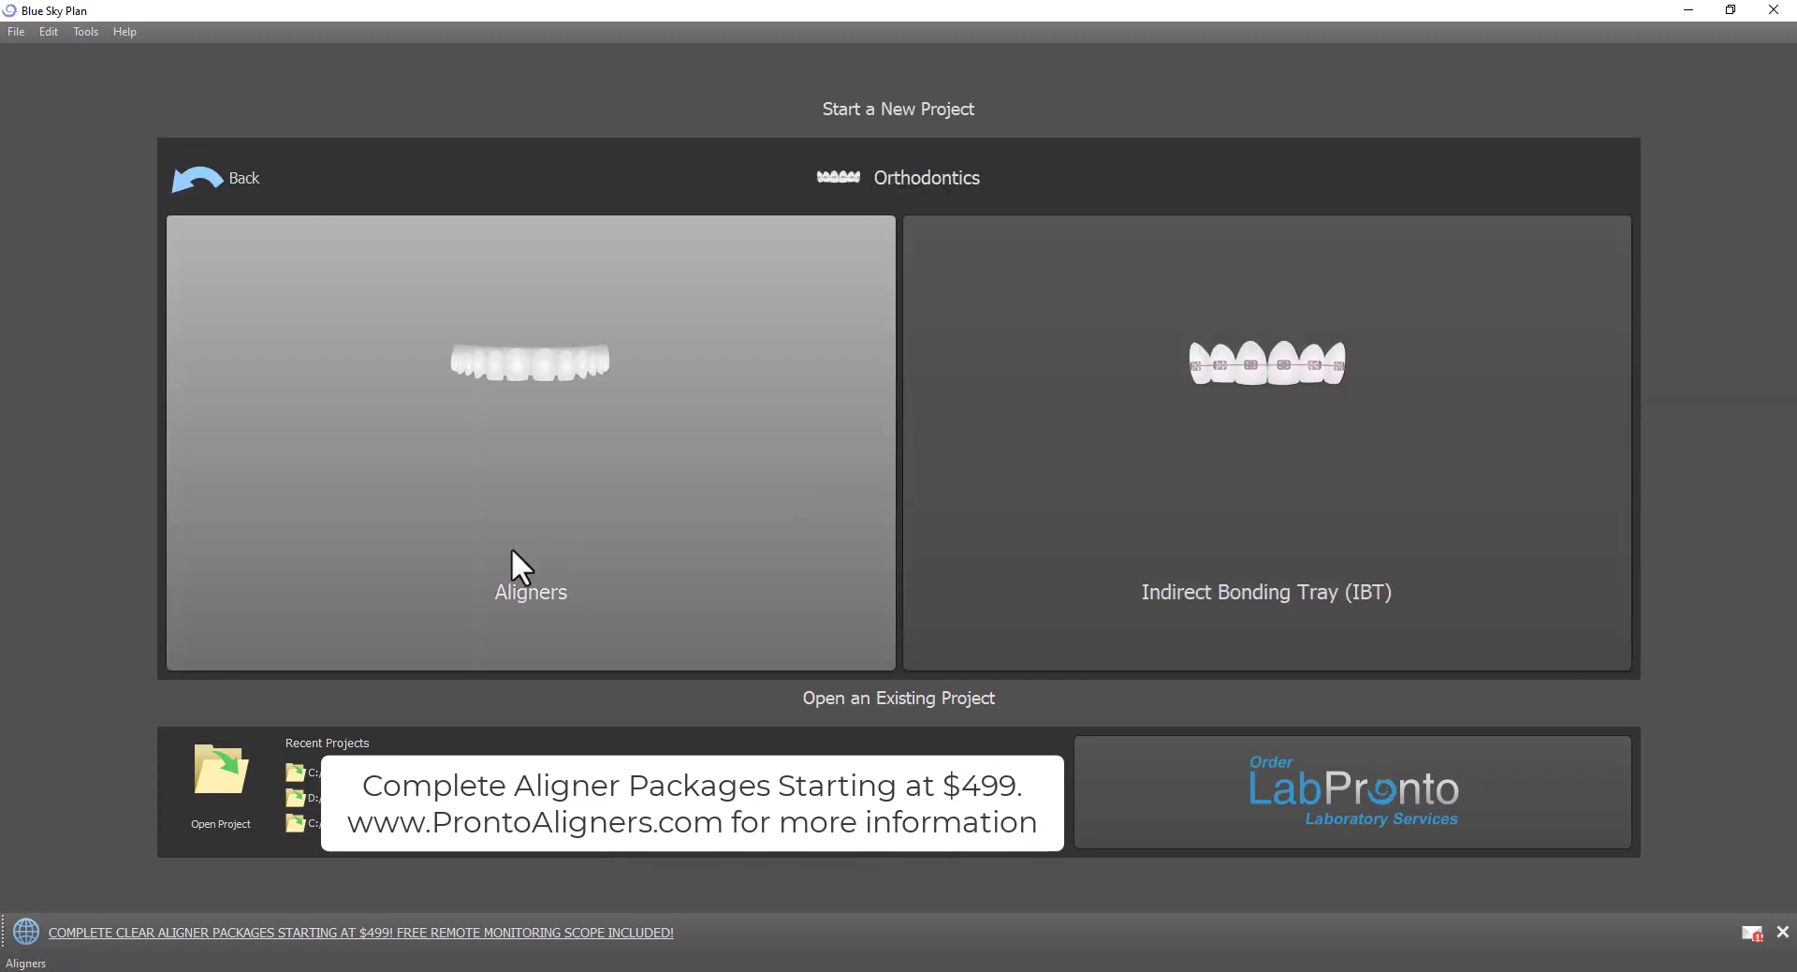
click(510, 547)
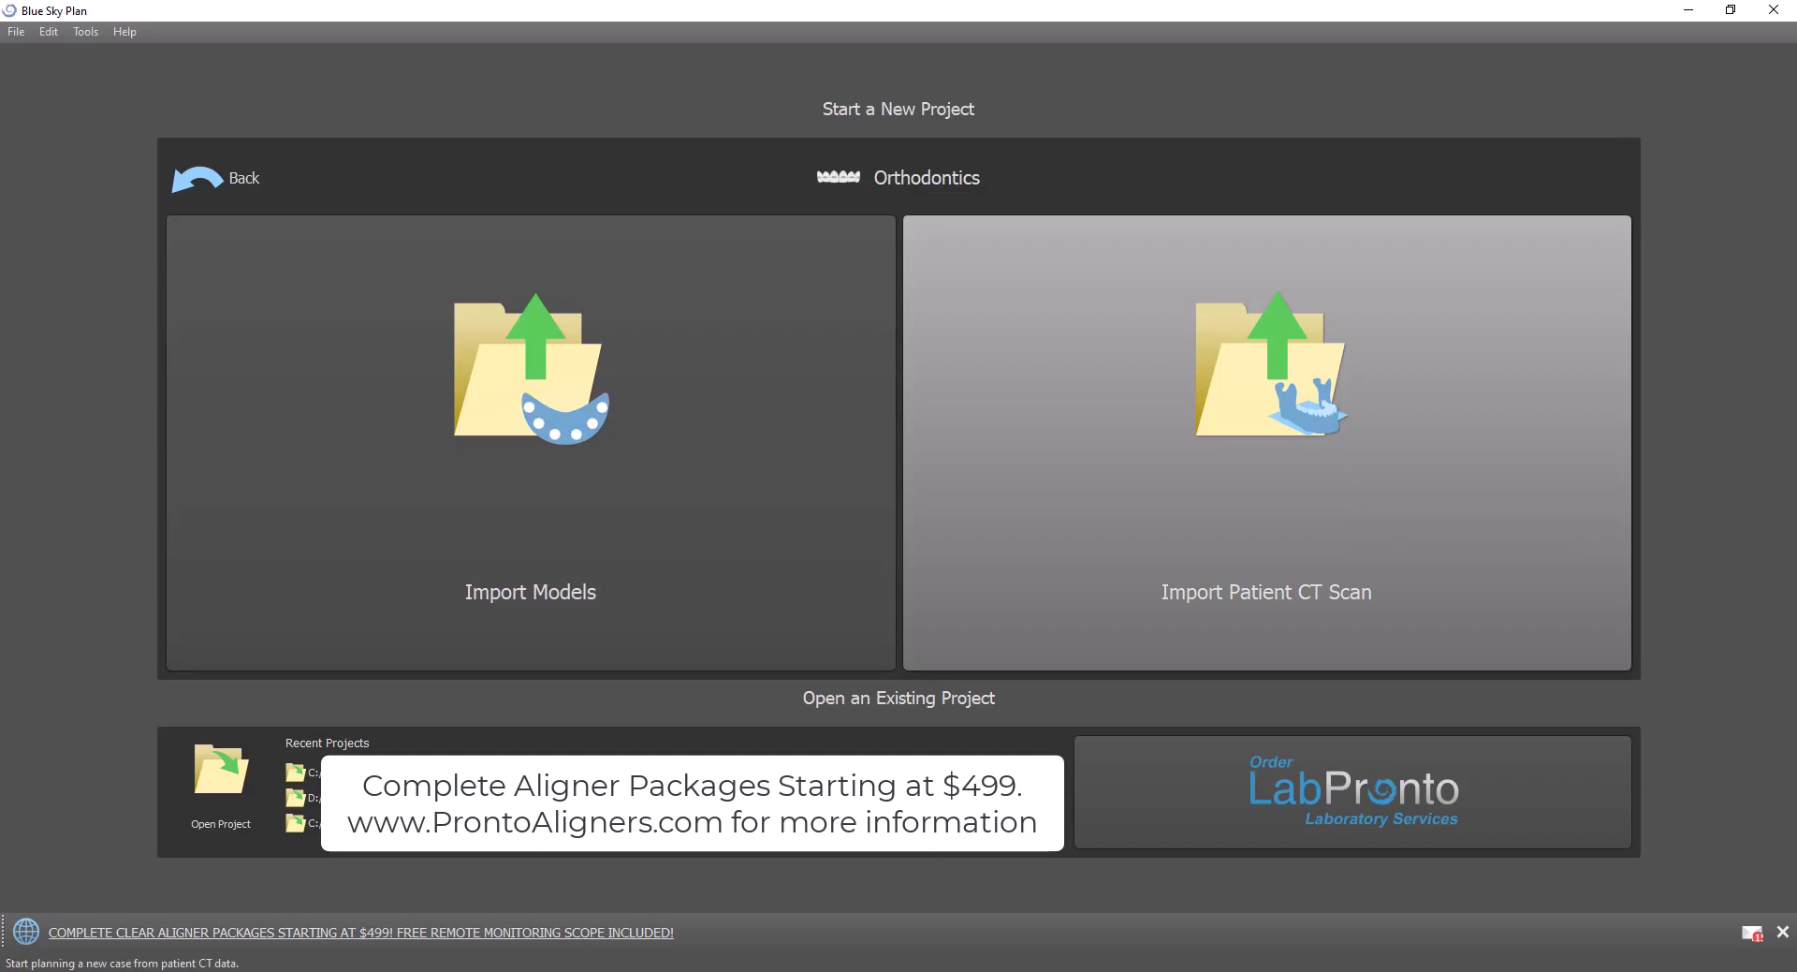
click(1267, 440)
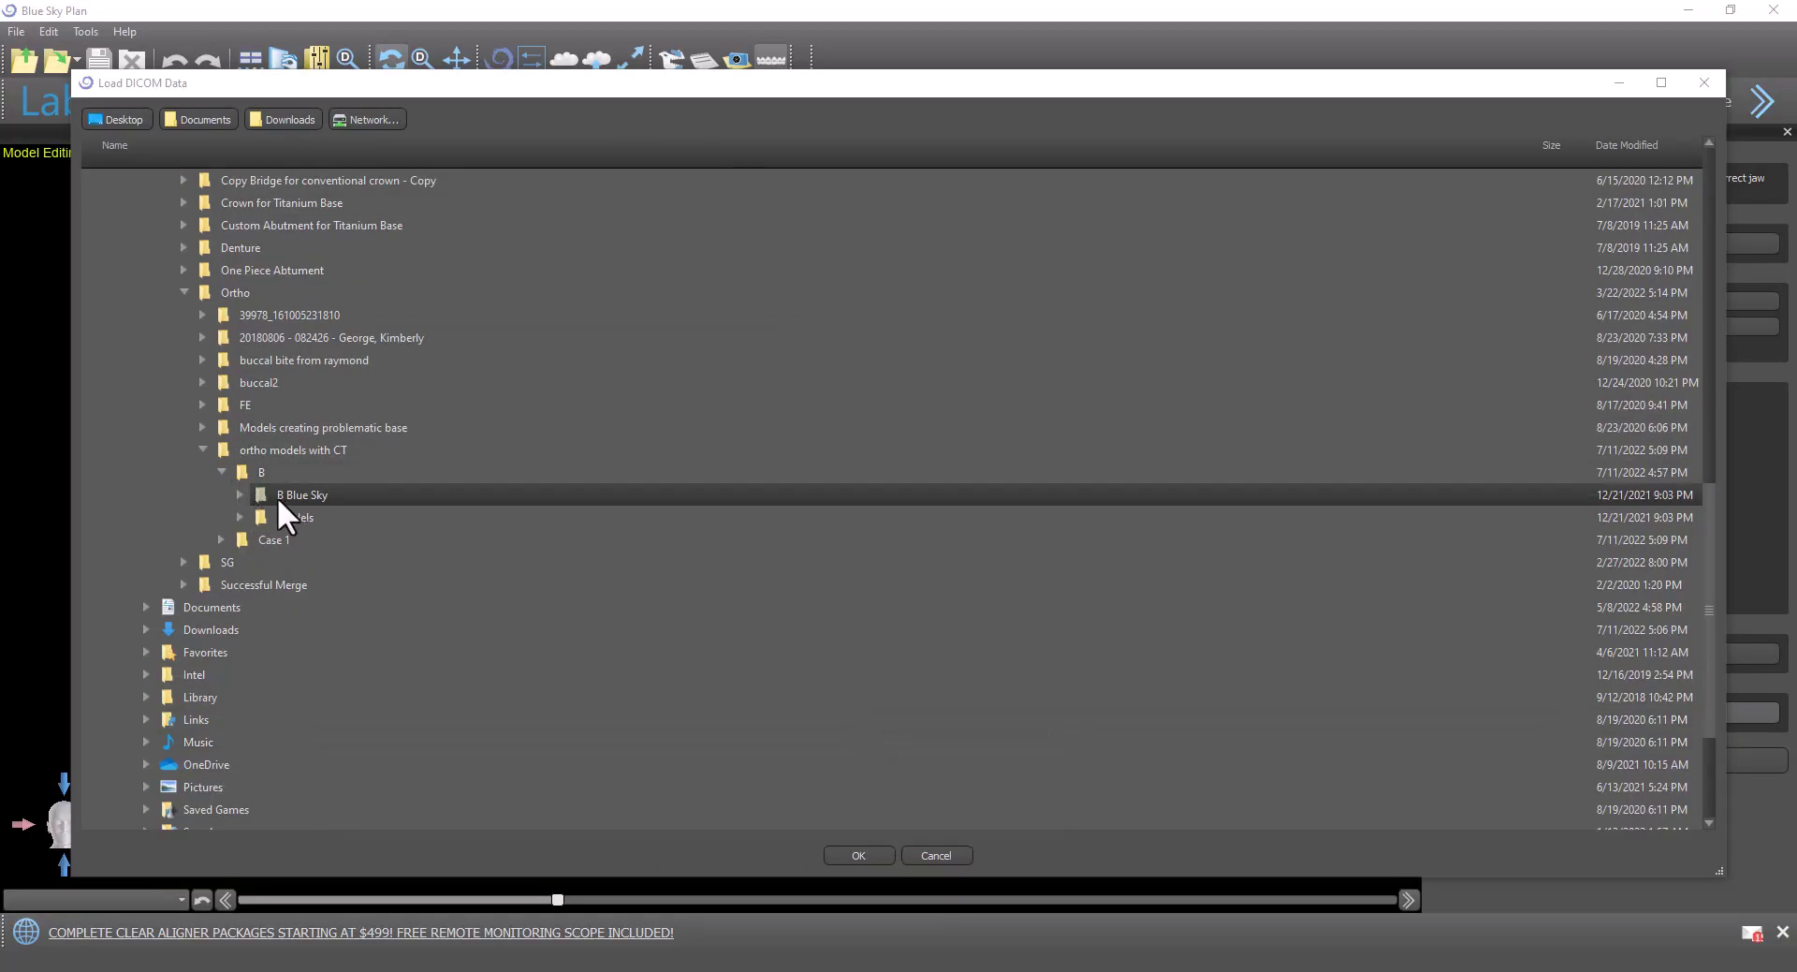
click(858, 855)
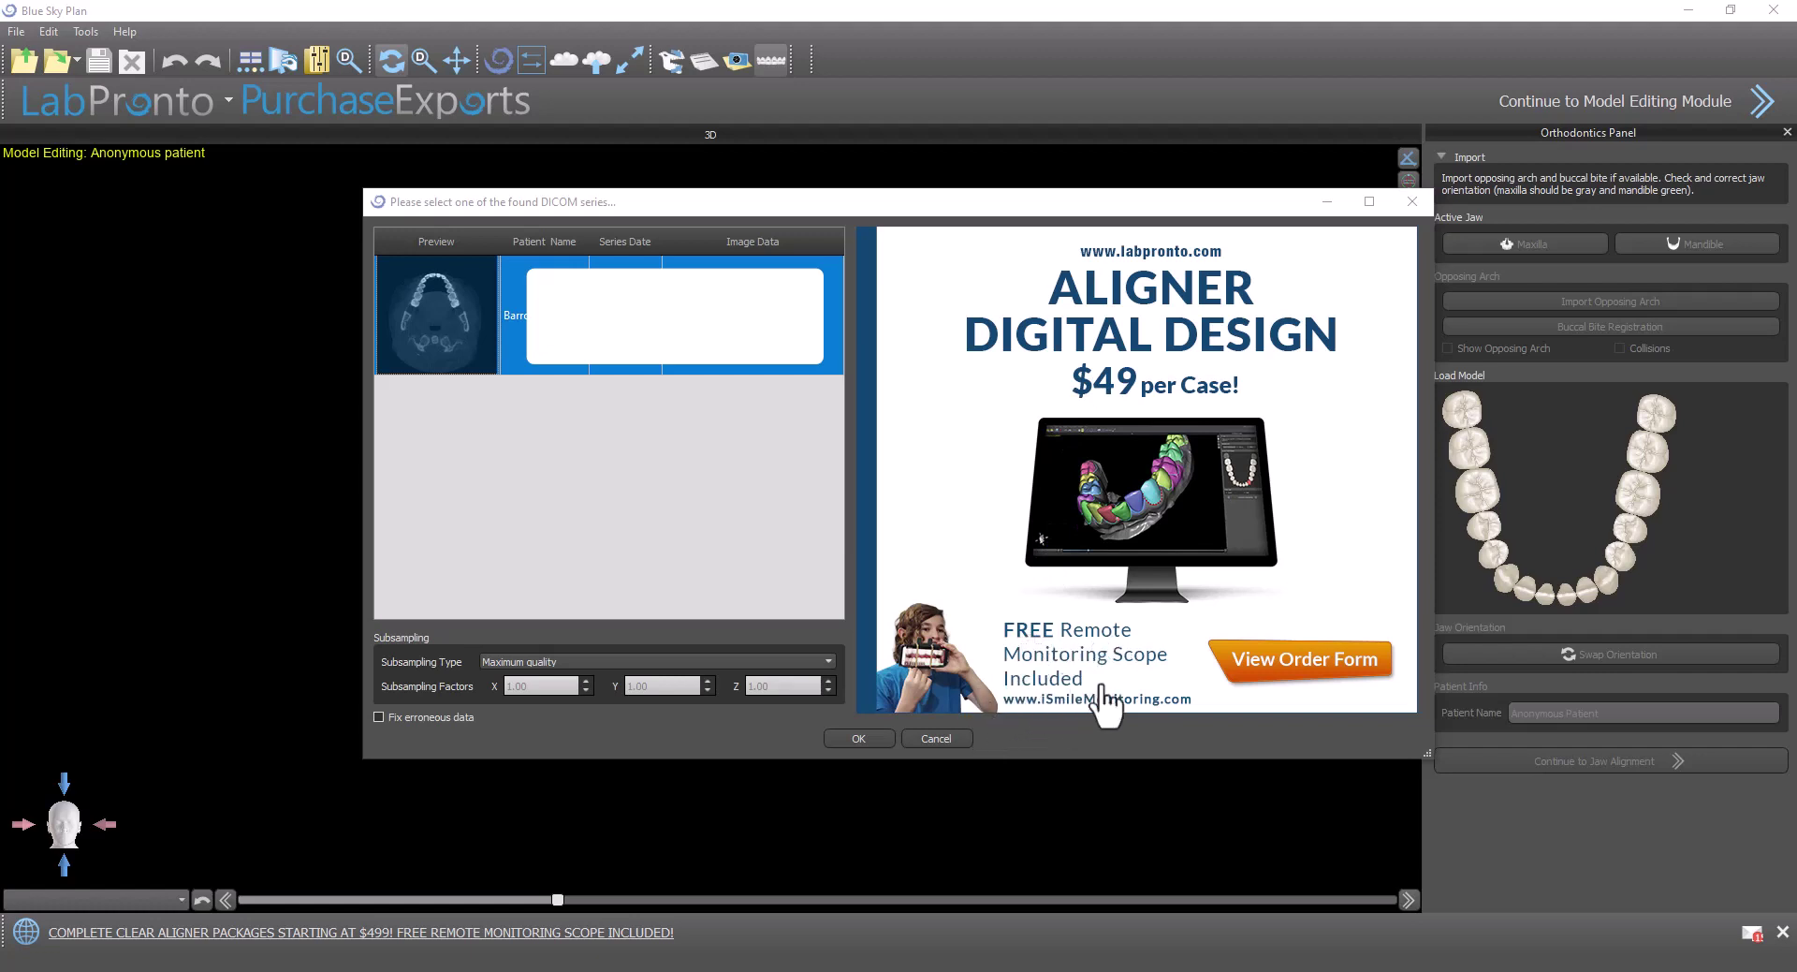
Load the found DICOM series, crop the volume of interest along Y, and accept it
click(859, 738)
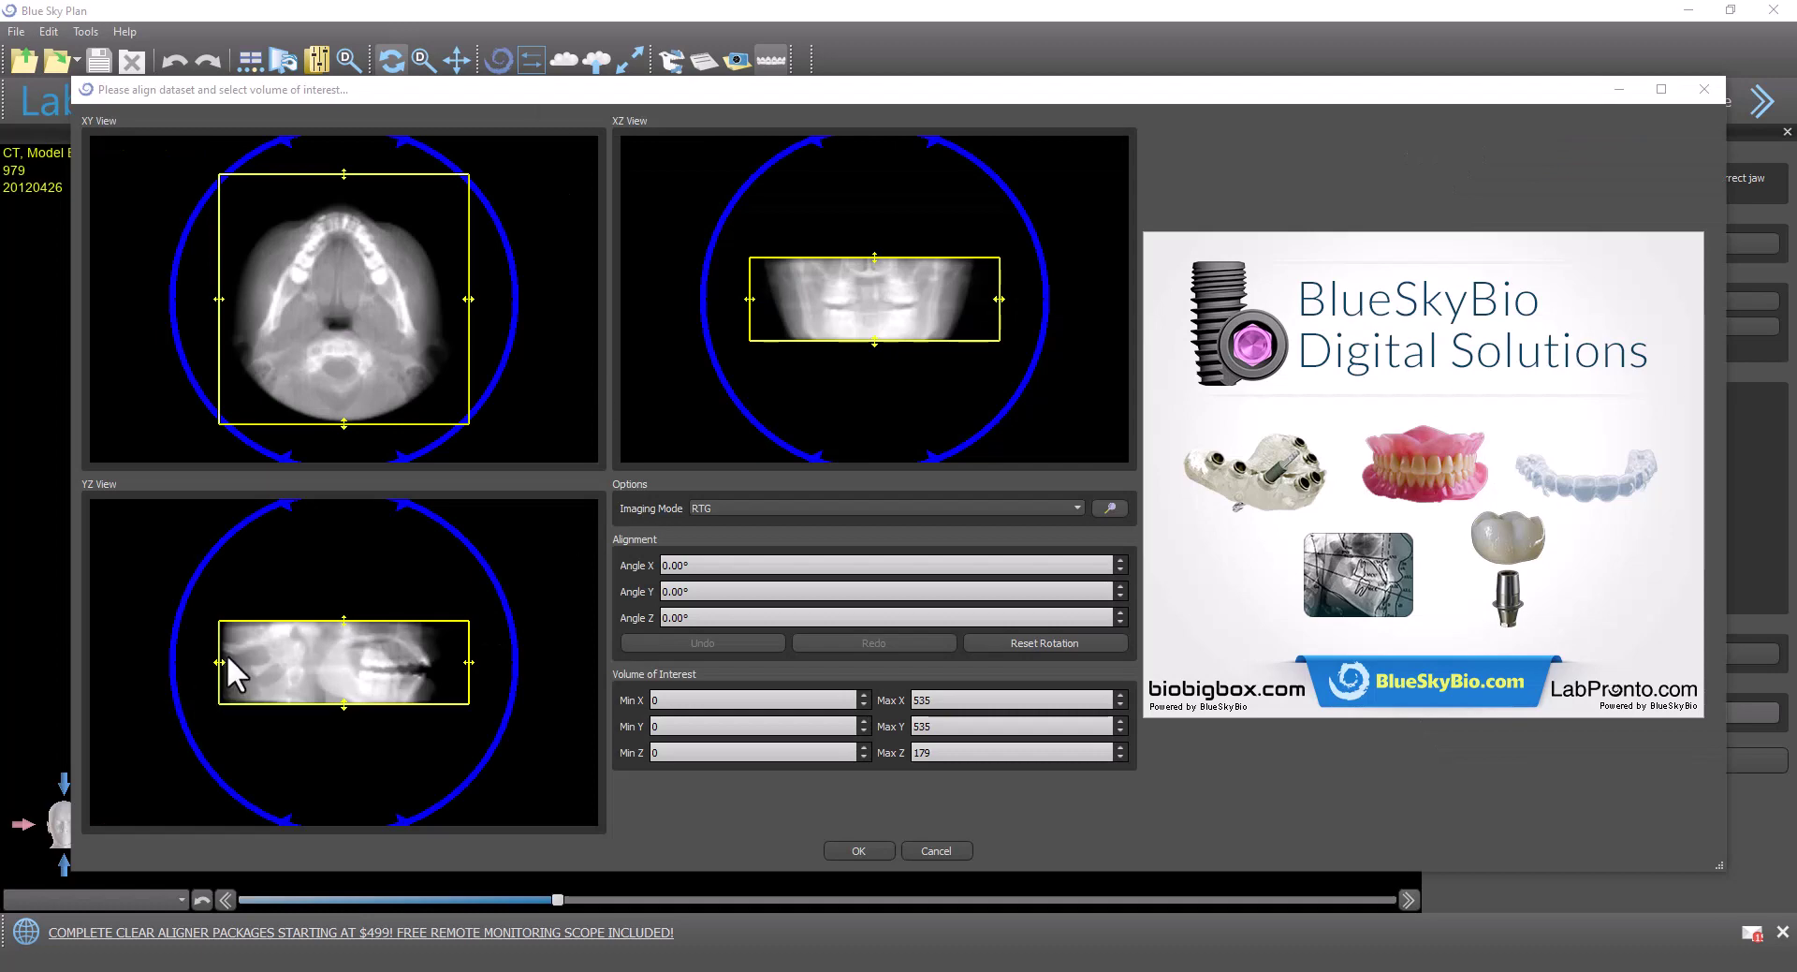
drag(221, 662, 310, 663)
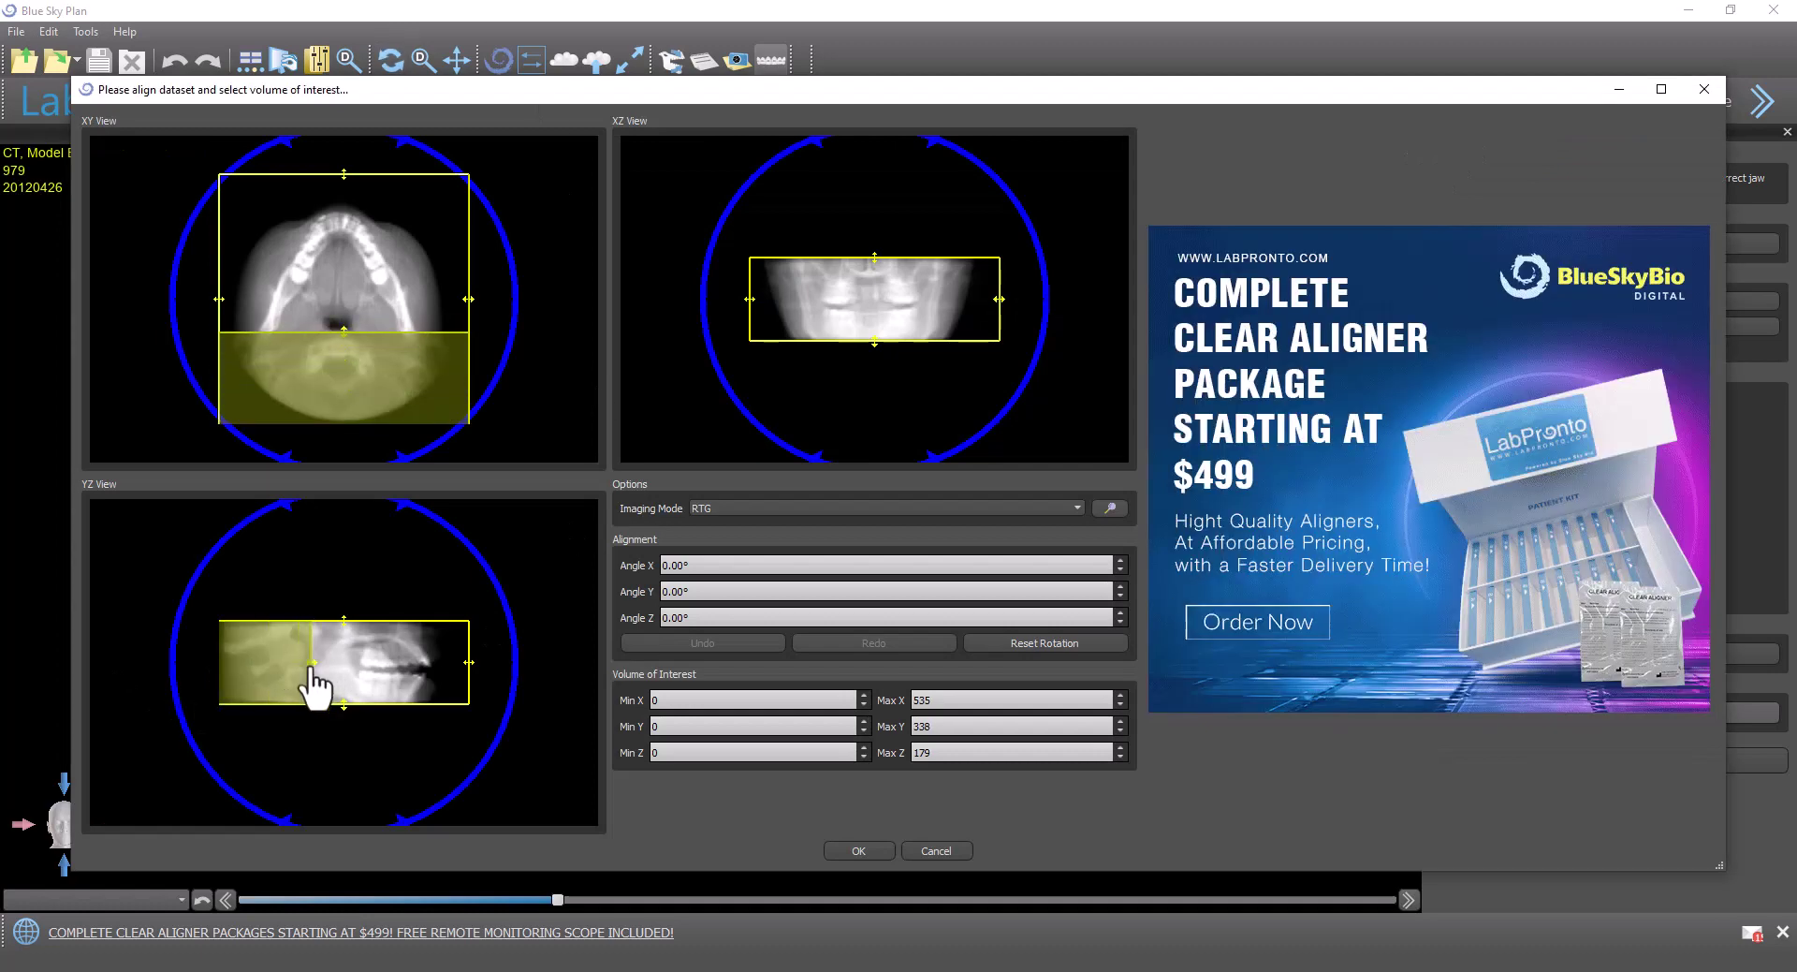
click(880, 848)
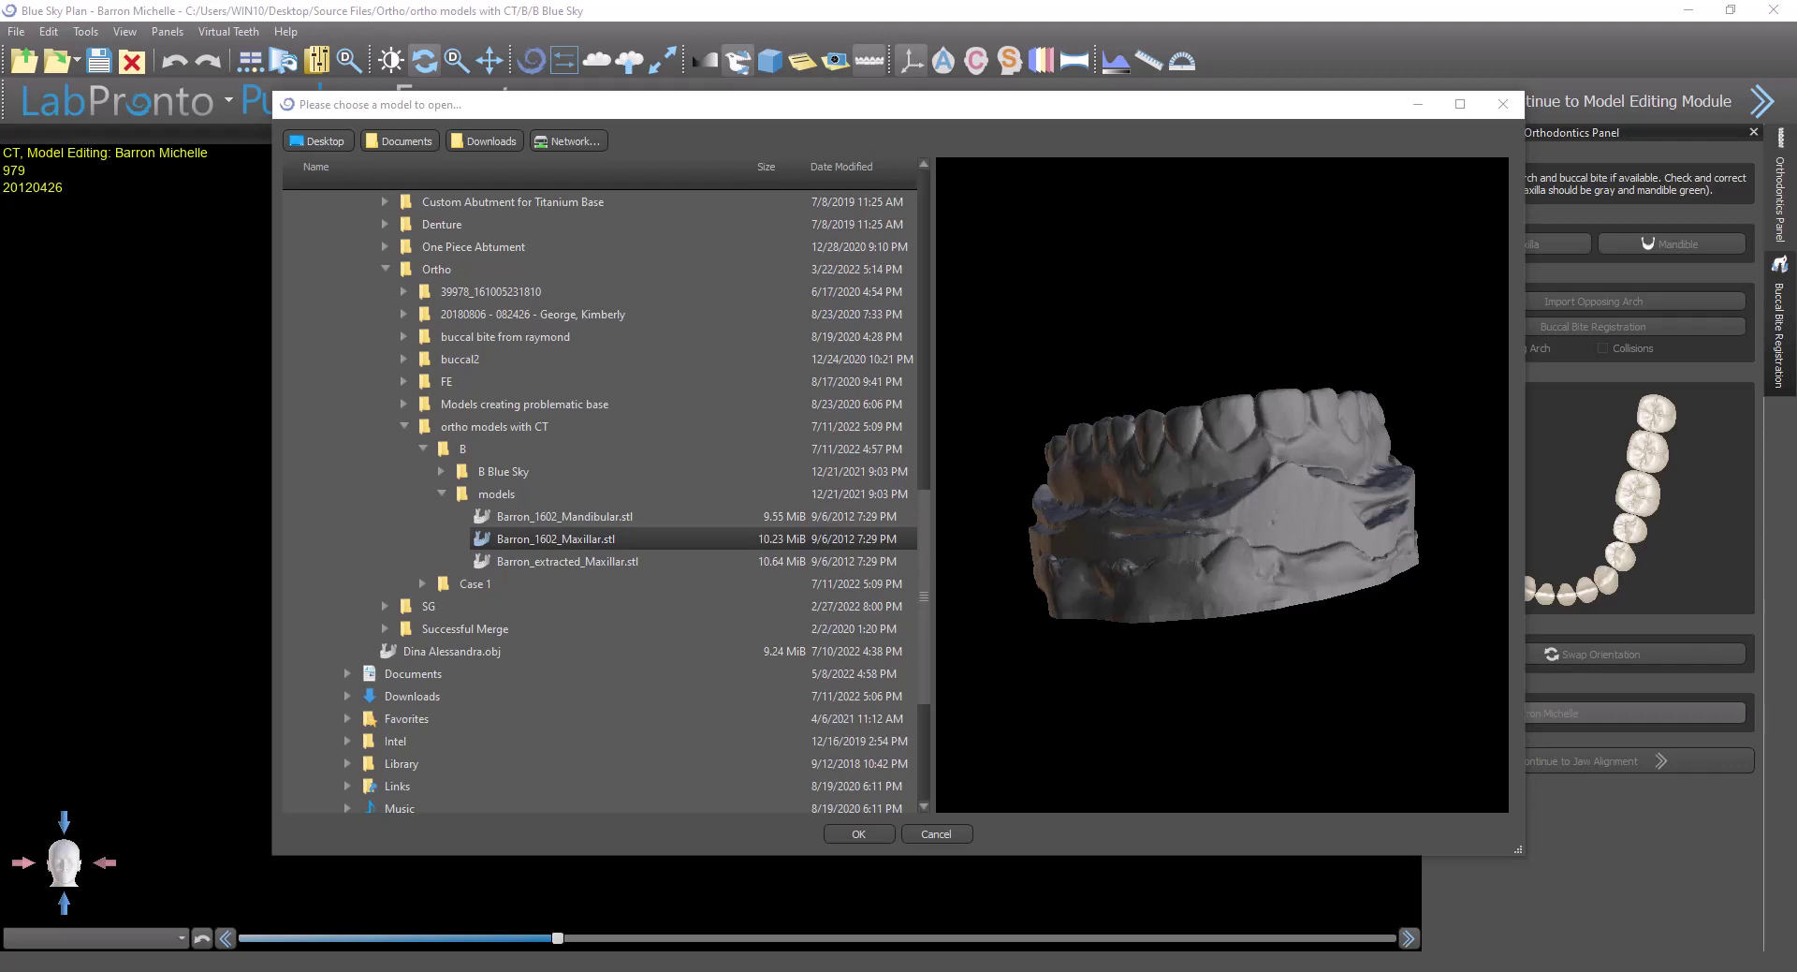
Open the Mandibular and Maxillar STL arch models and set Maxilla as the active jaw
click(596, 518)
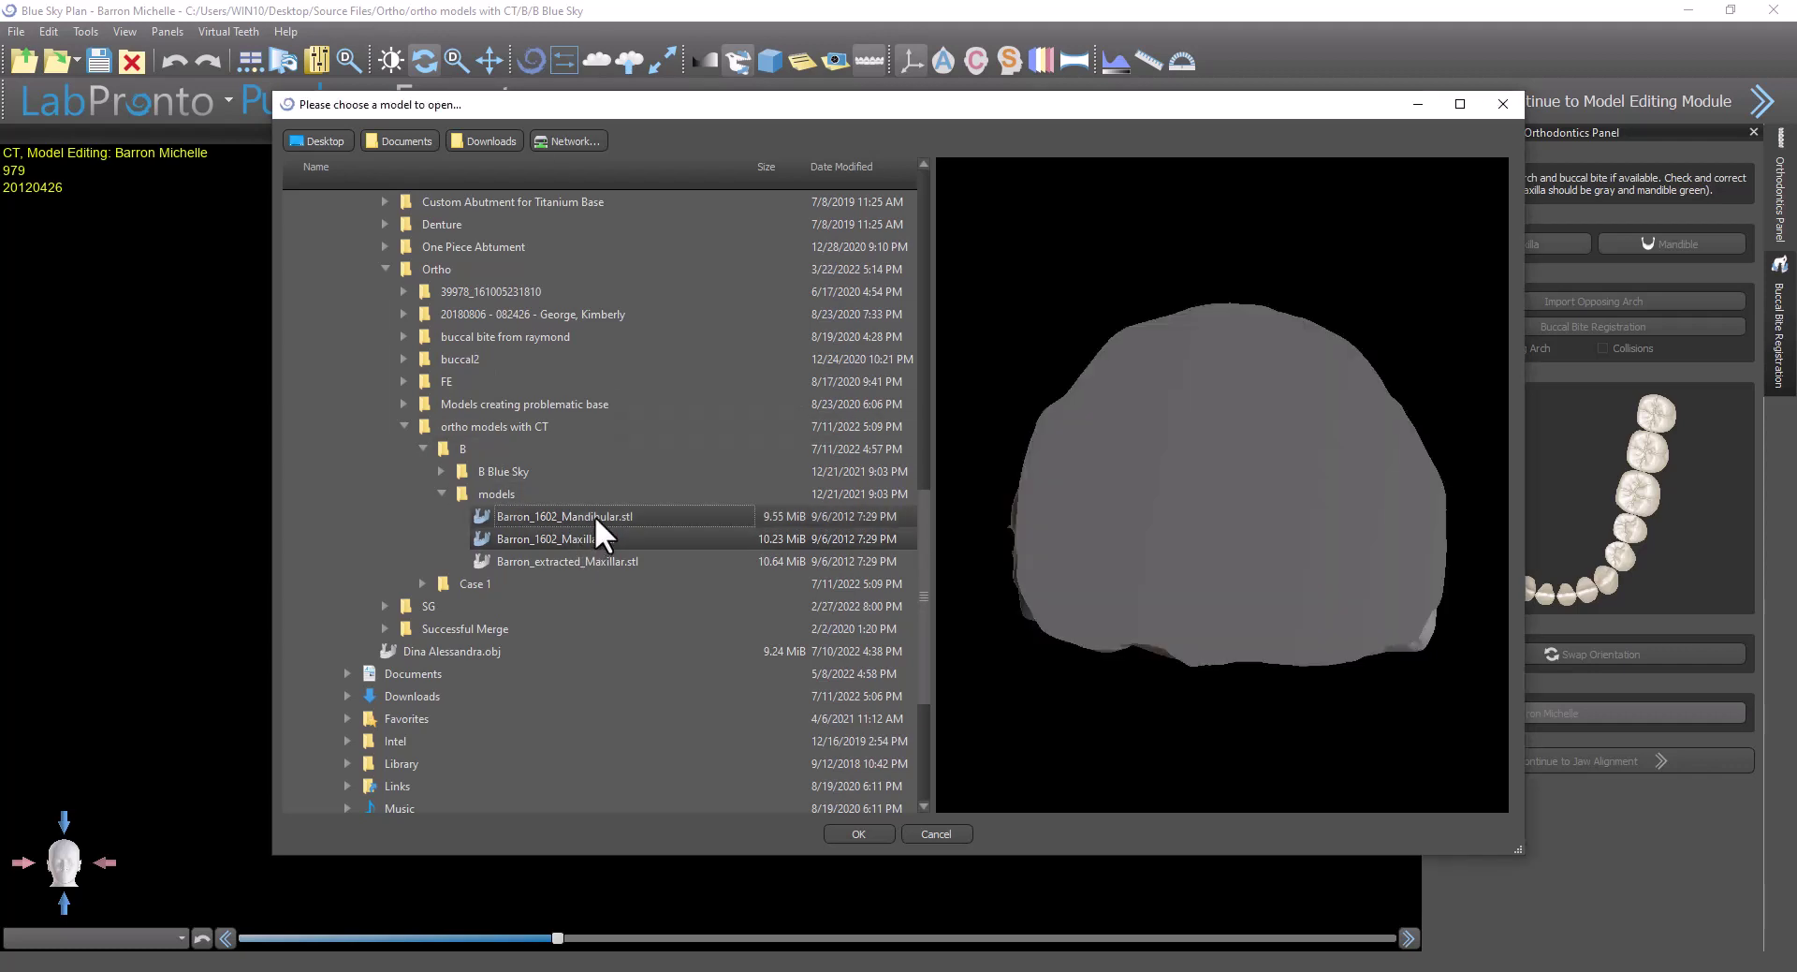
click(599, 538)
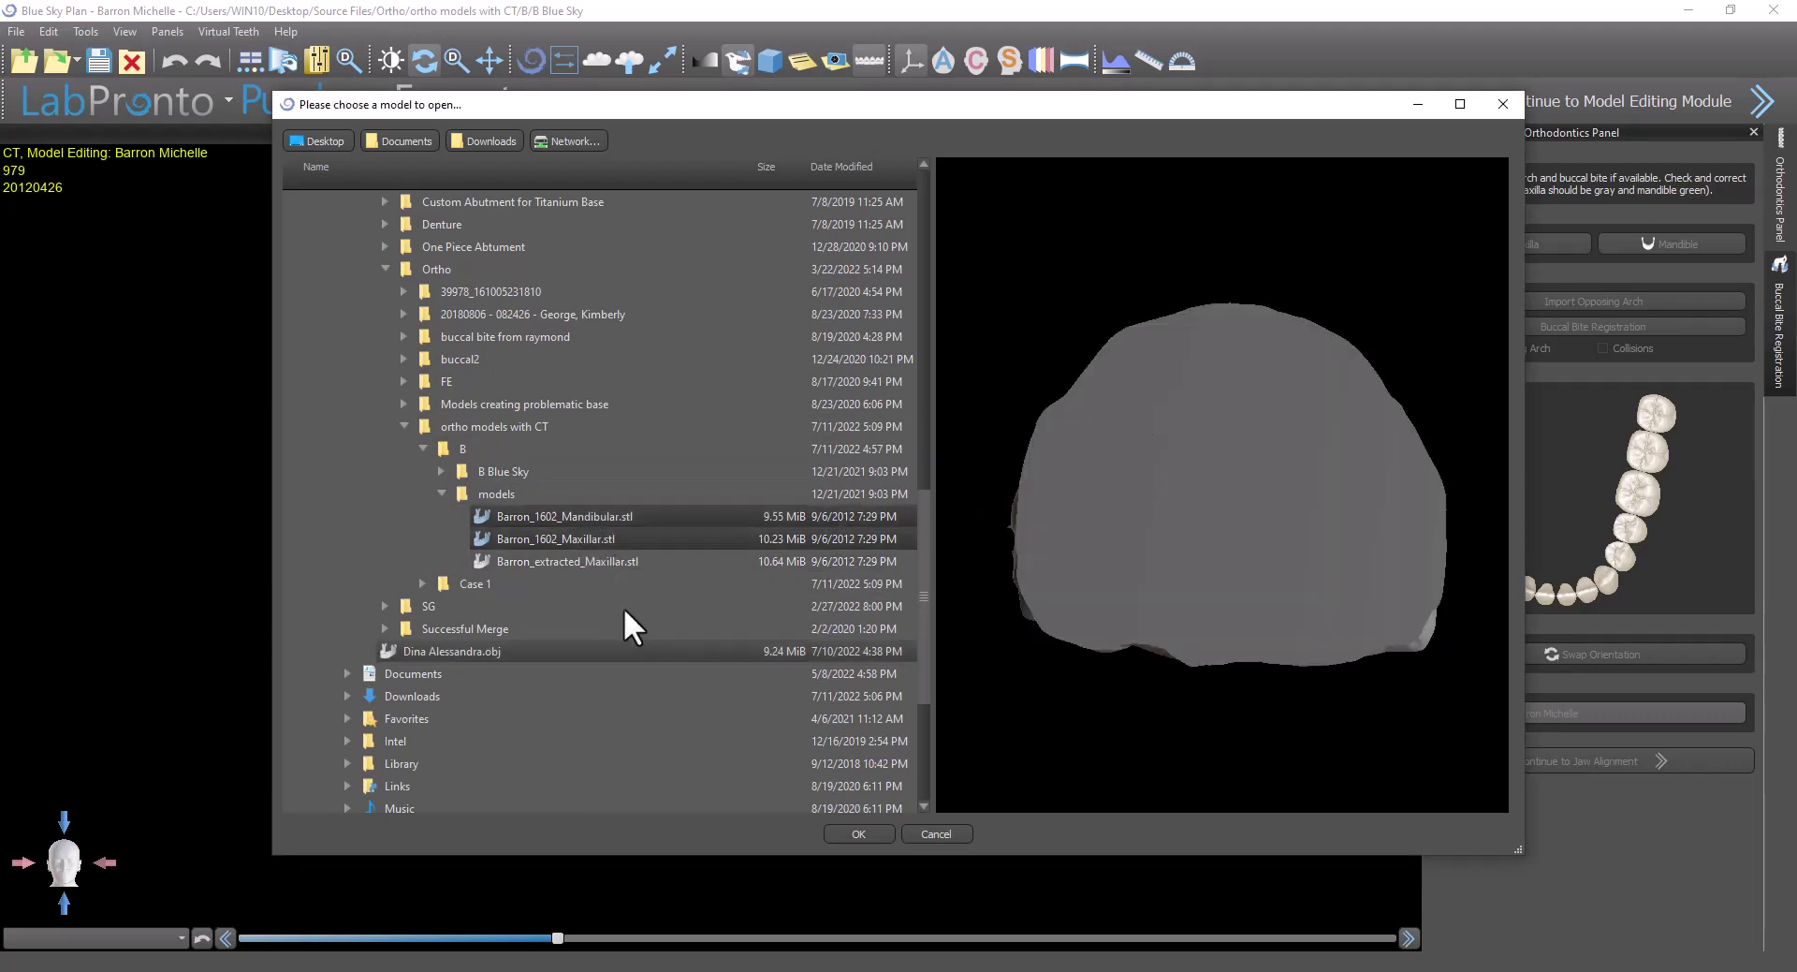
drag(1256, 584, 1179, 450)
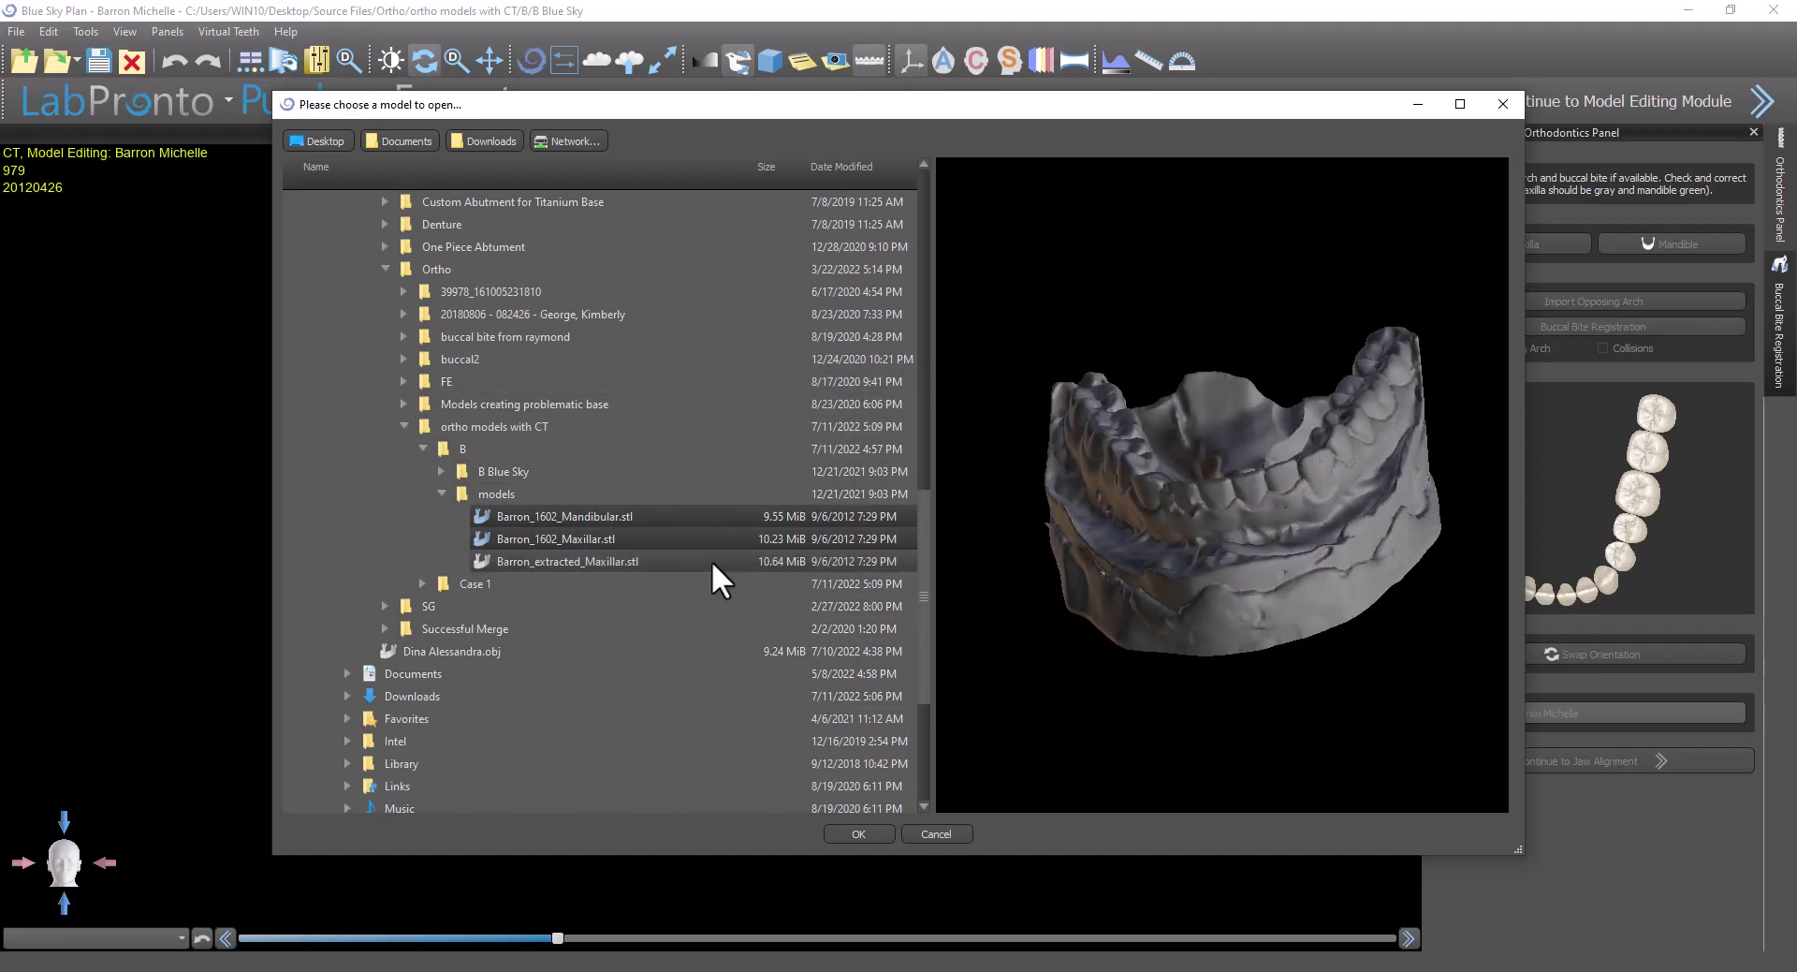
click(870, 834)
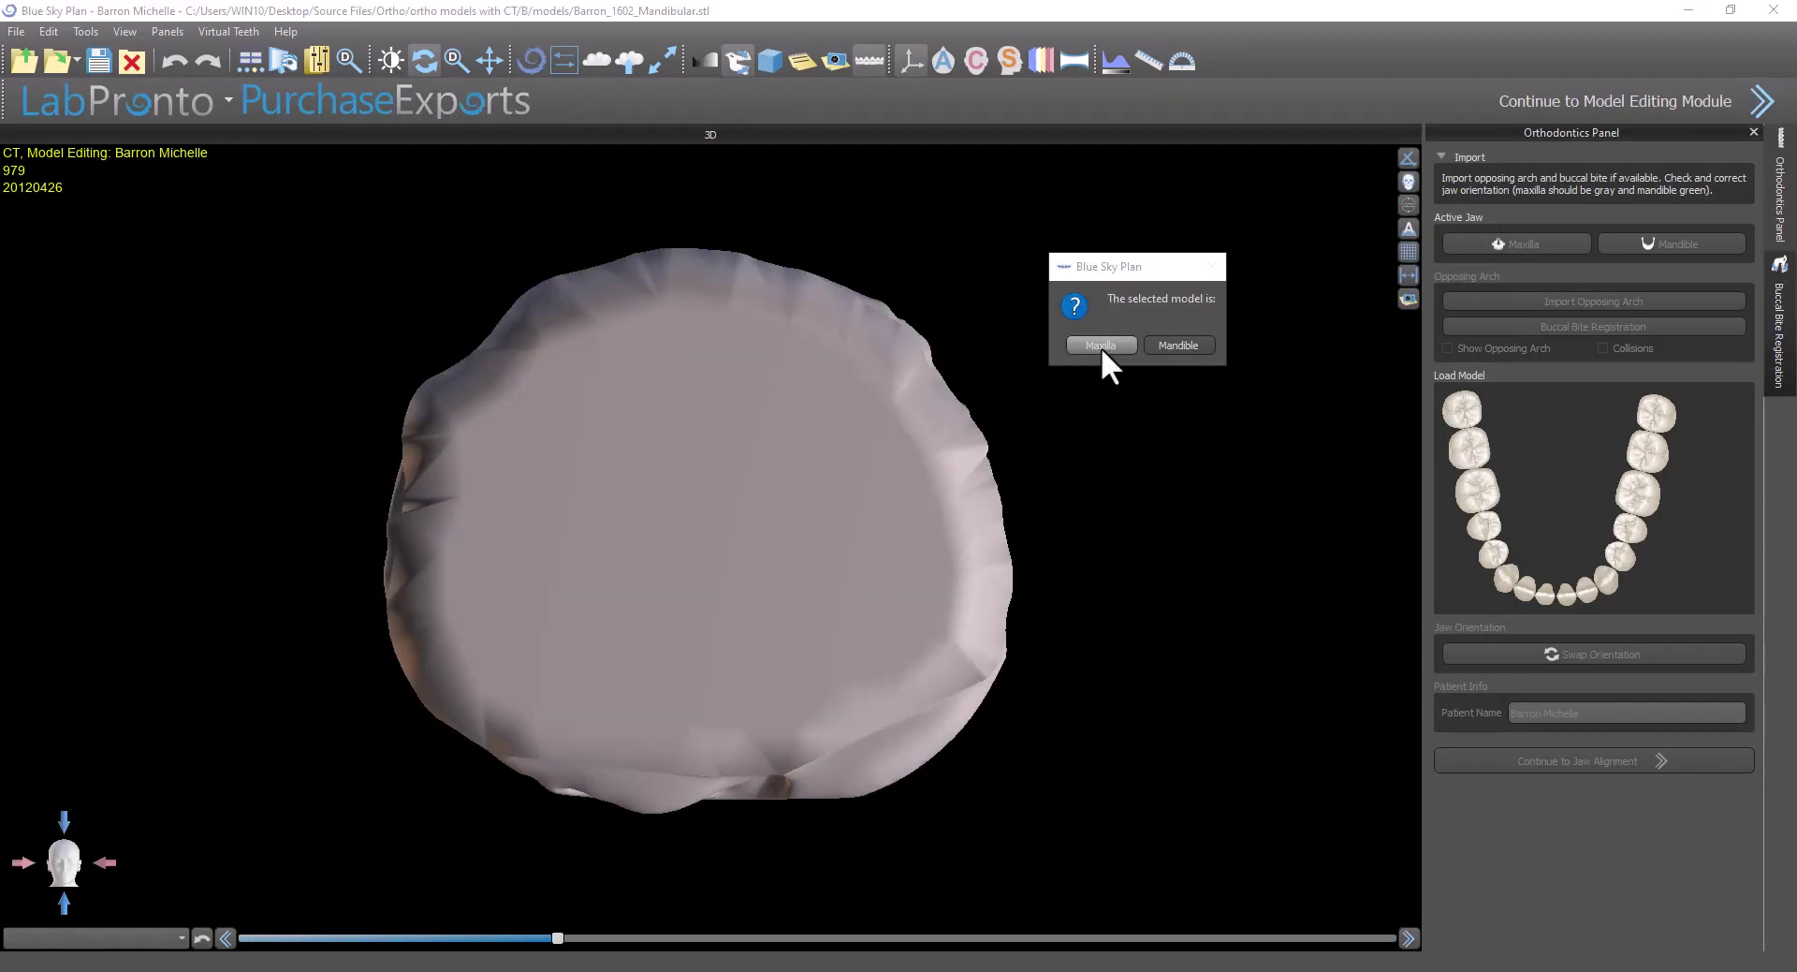
click(1100, 345)
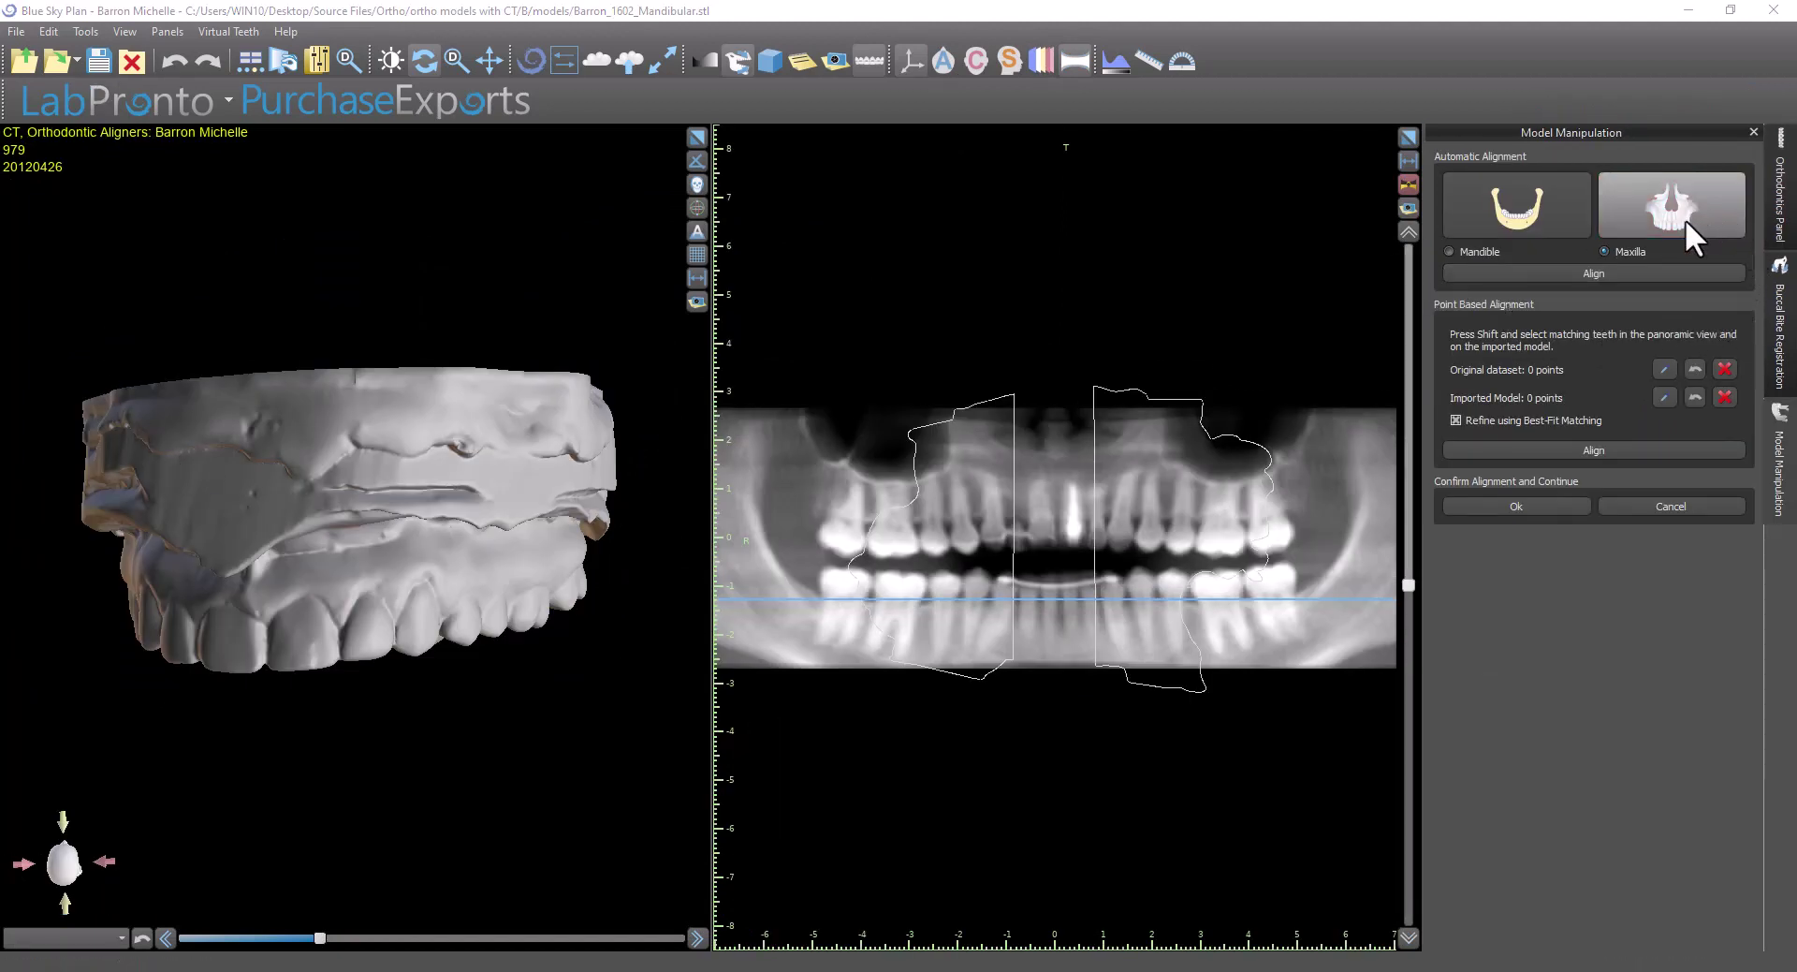
Auto-align the maxilla model to the CT, check the fit, and confirm it
click(1560, 269)
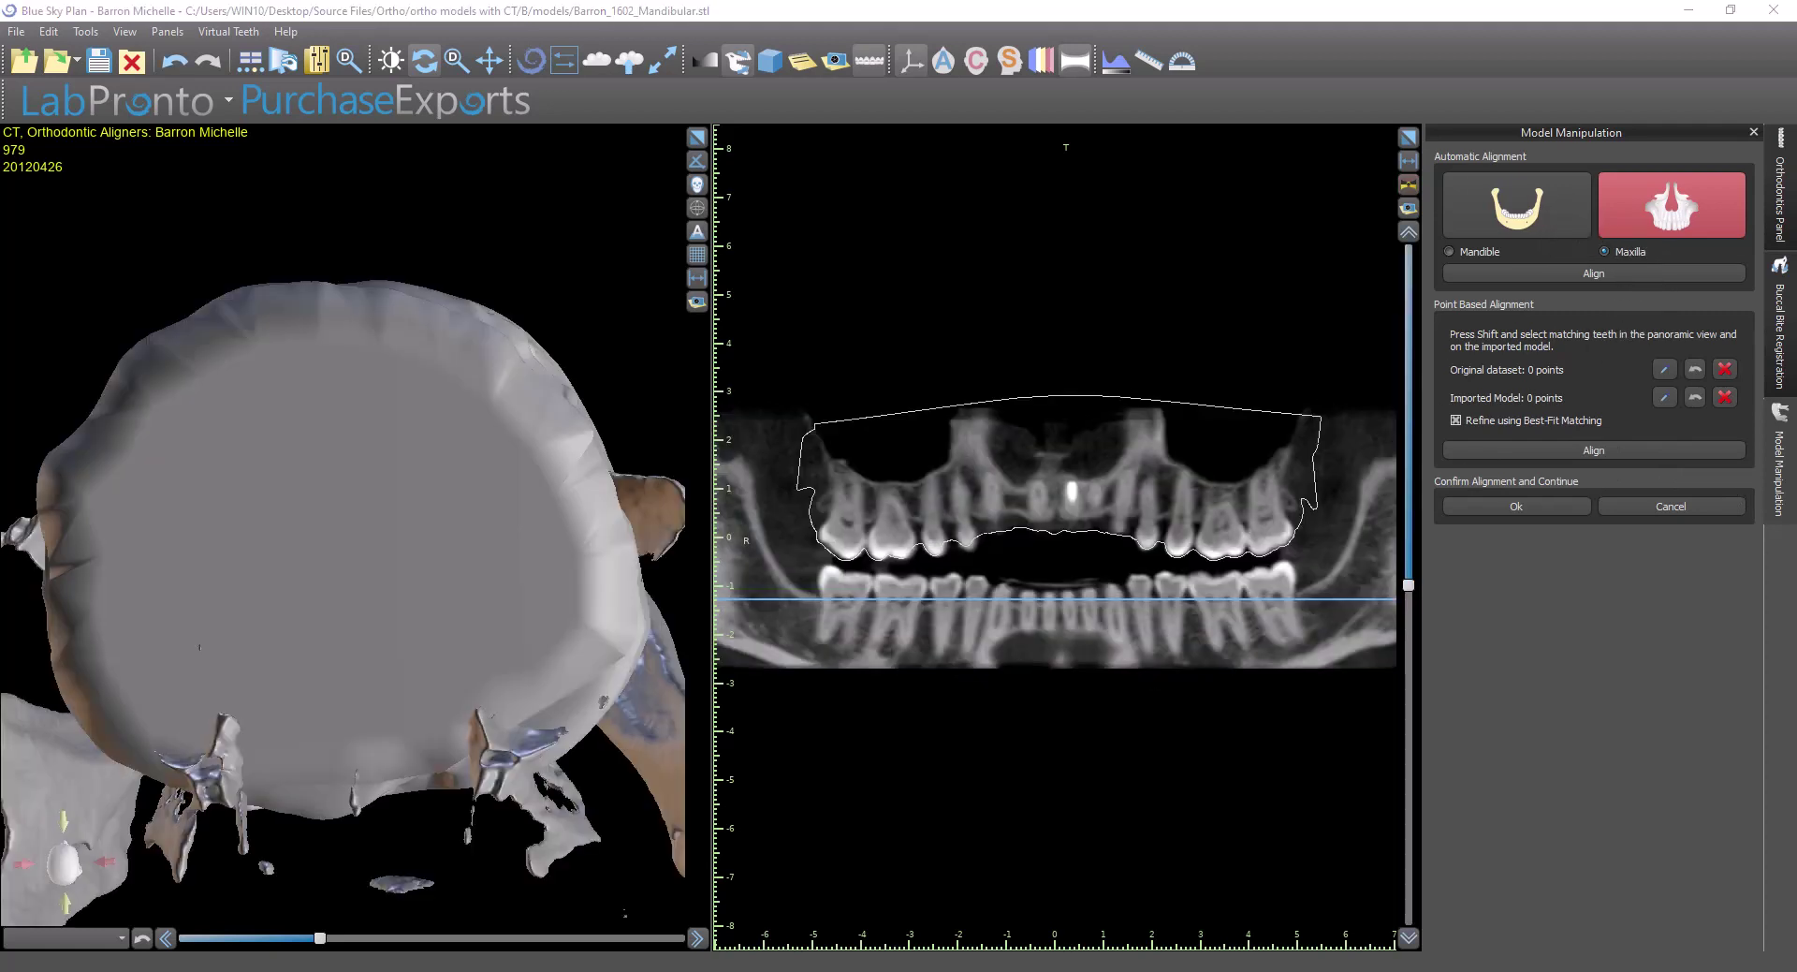
drag(418, 847, 324, 631)
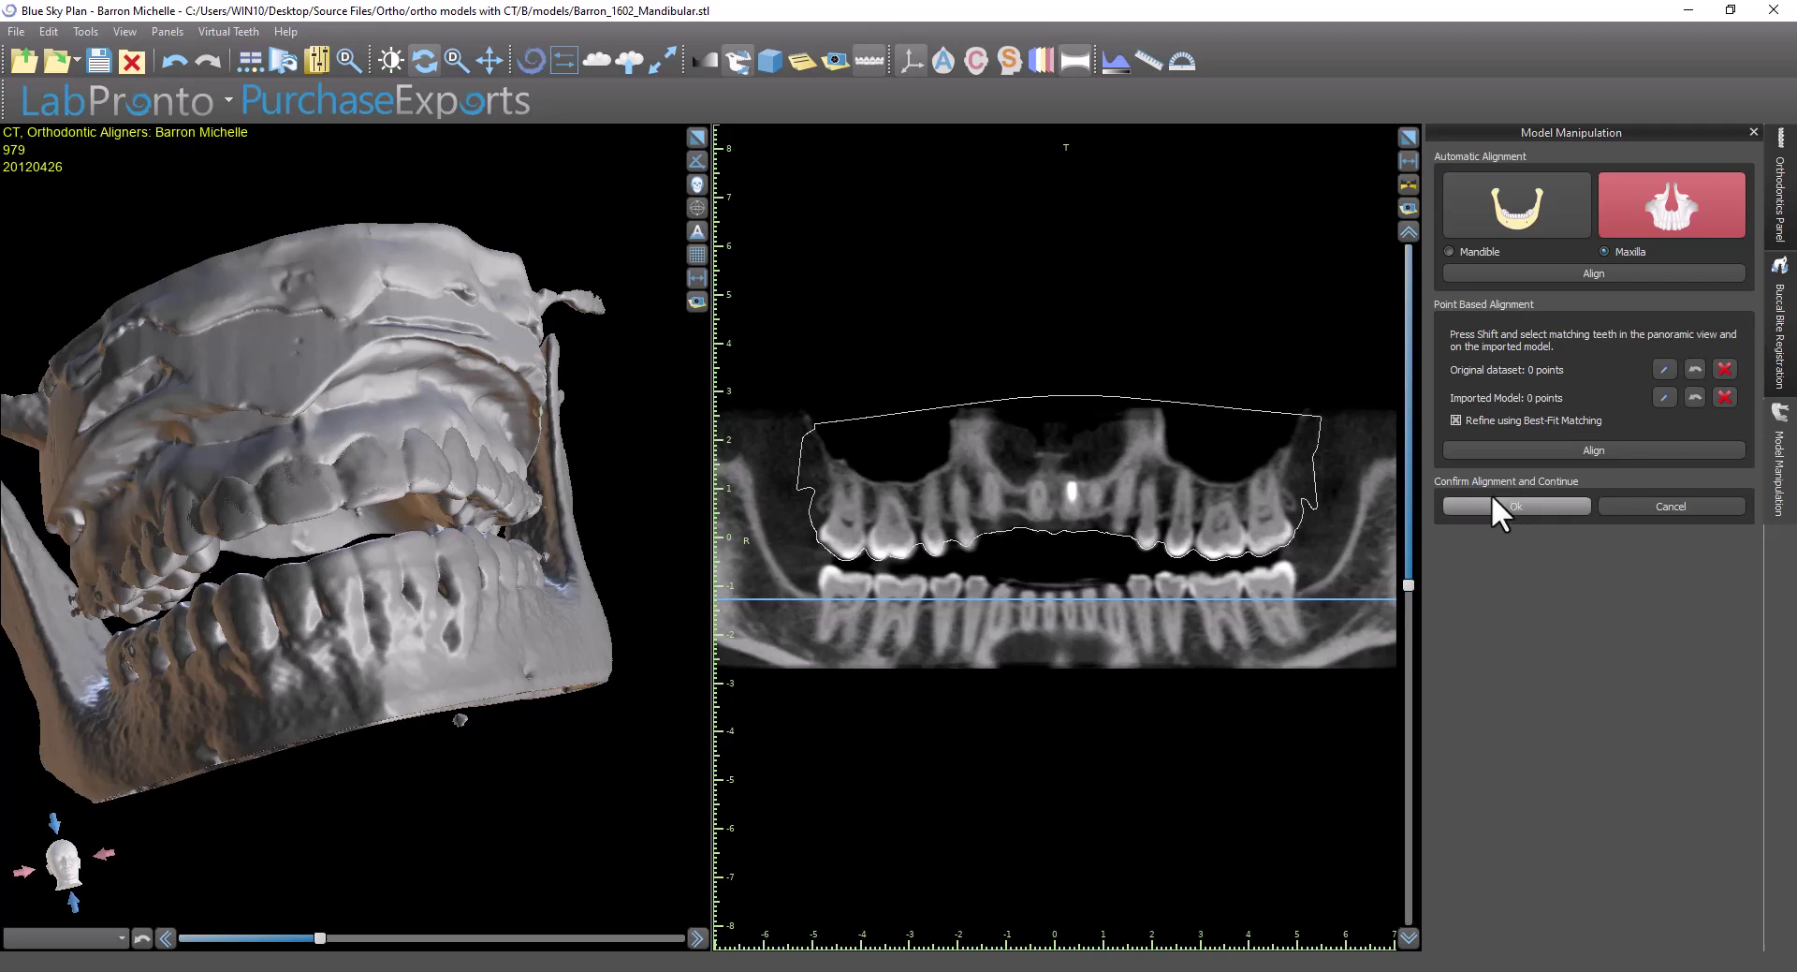
click(1516, 505)
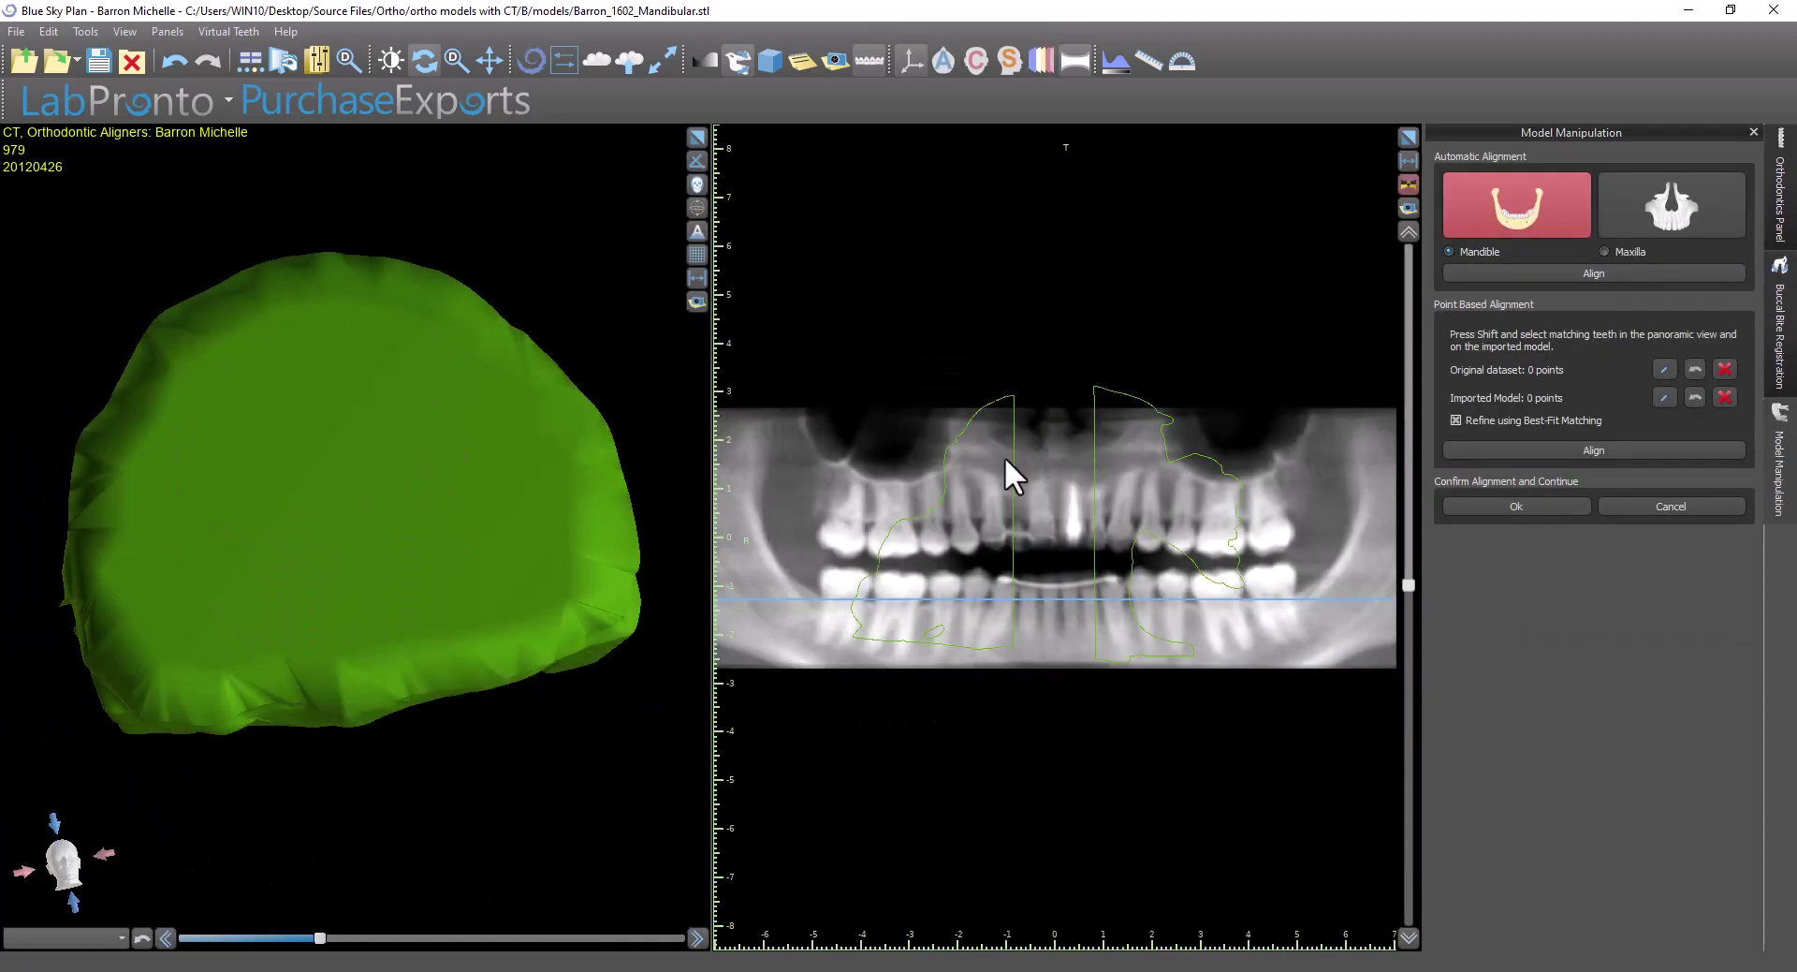
Auto-align the mandible model to the CT and confirm, reaching buccal bite registration
drag(519, 767, 545, 565)
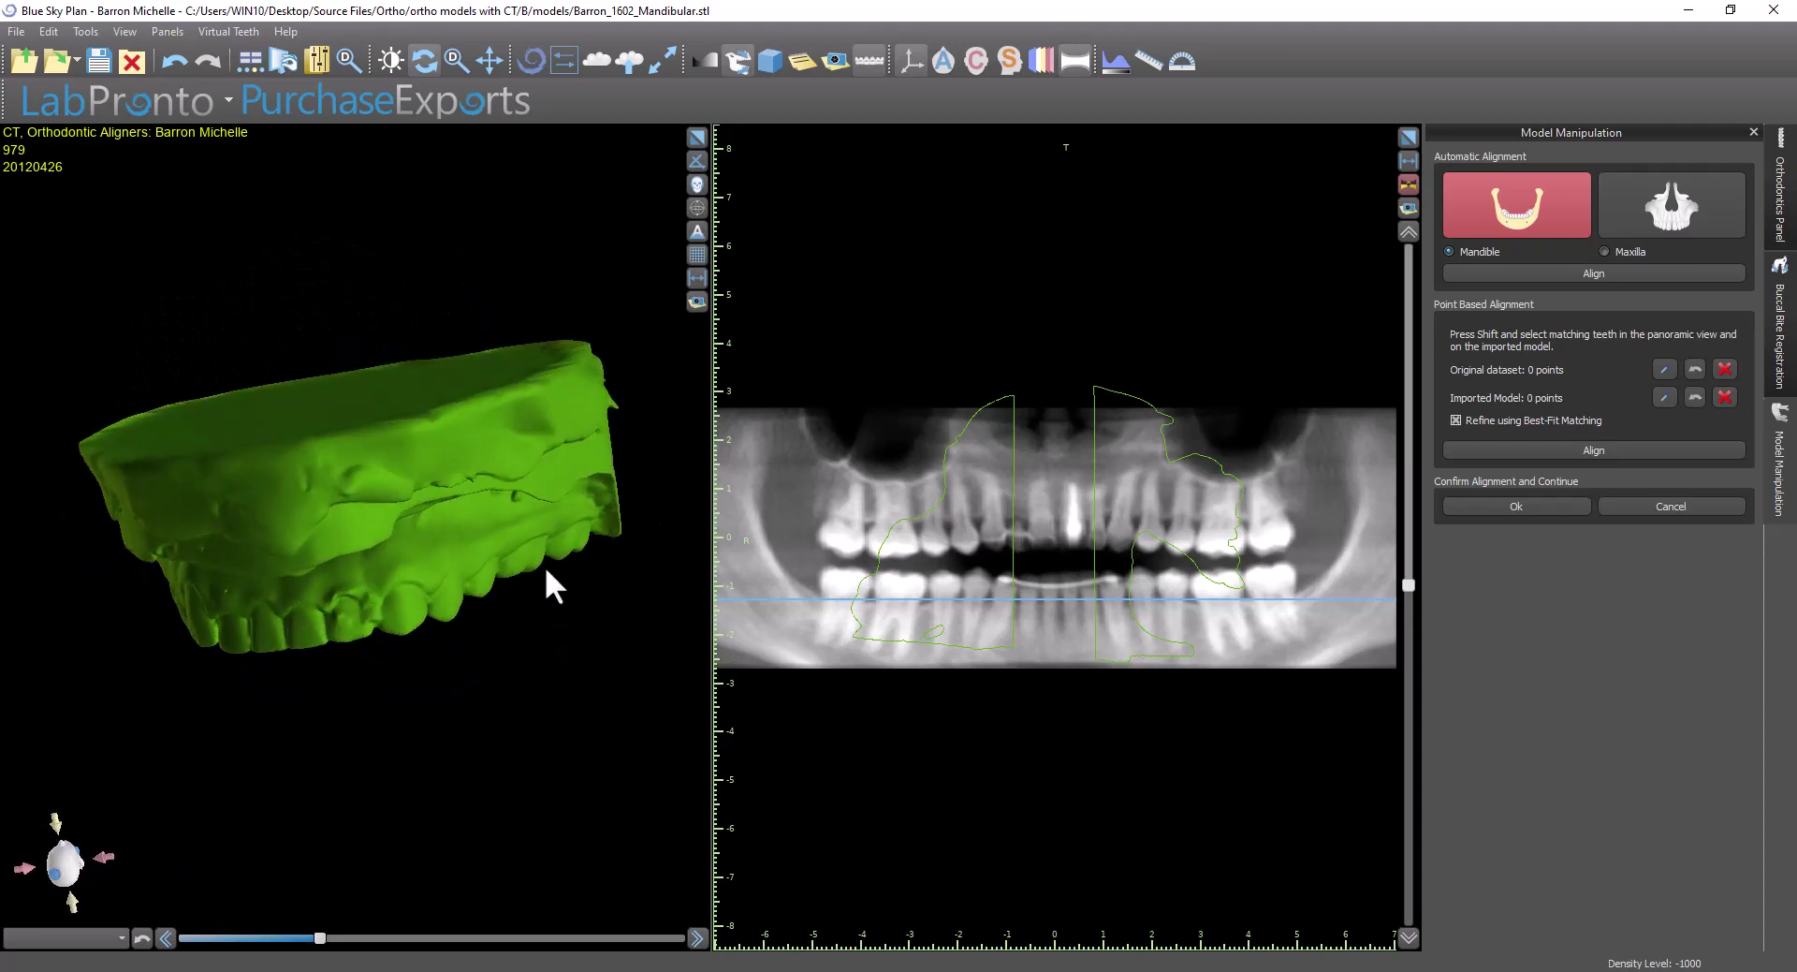
click(1536, 275)
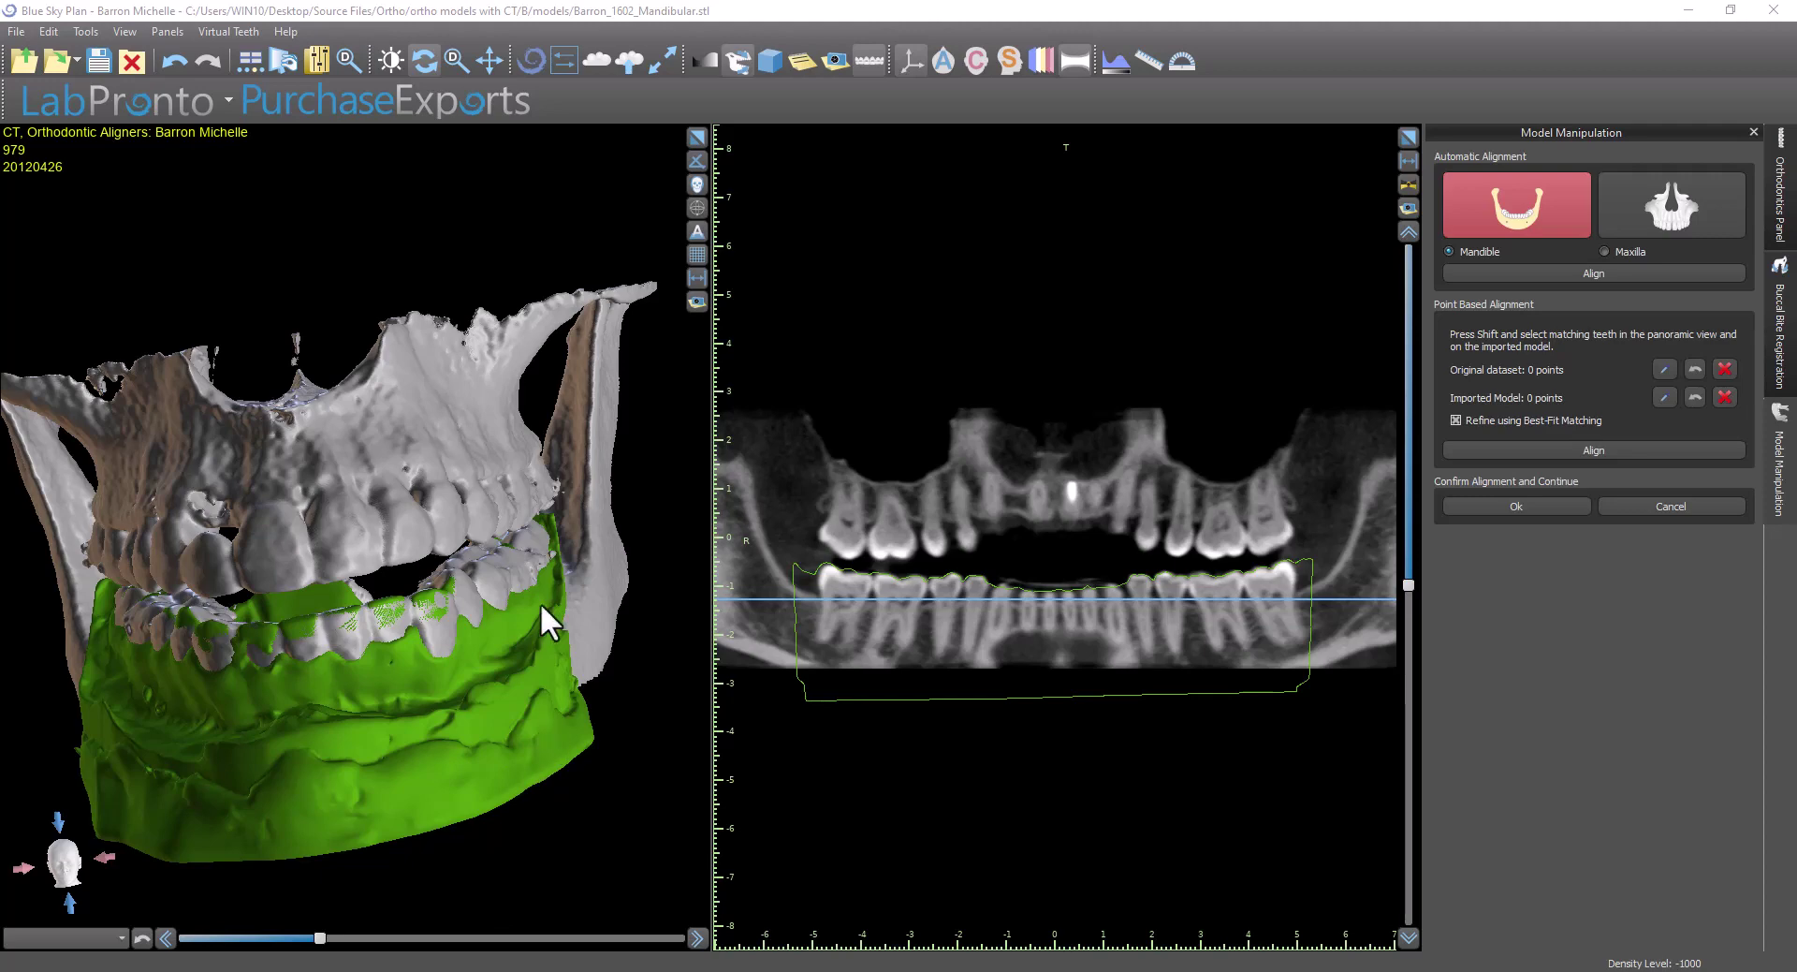
click(1502, 504)
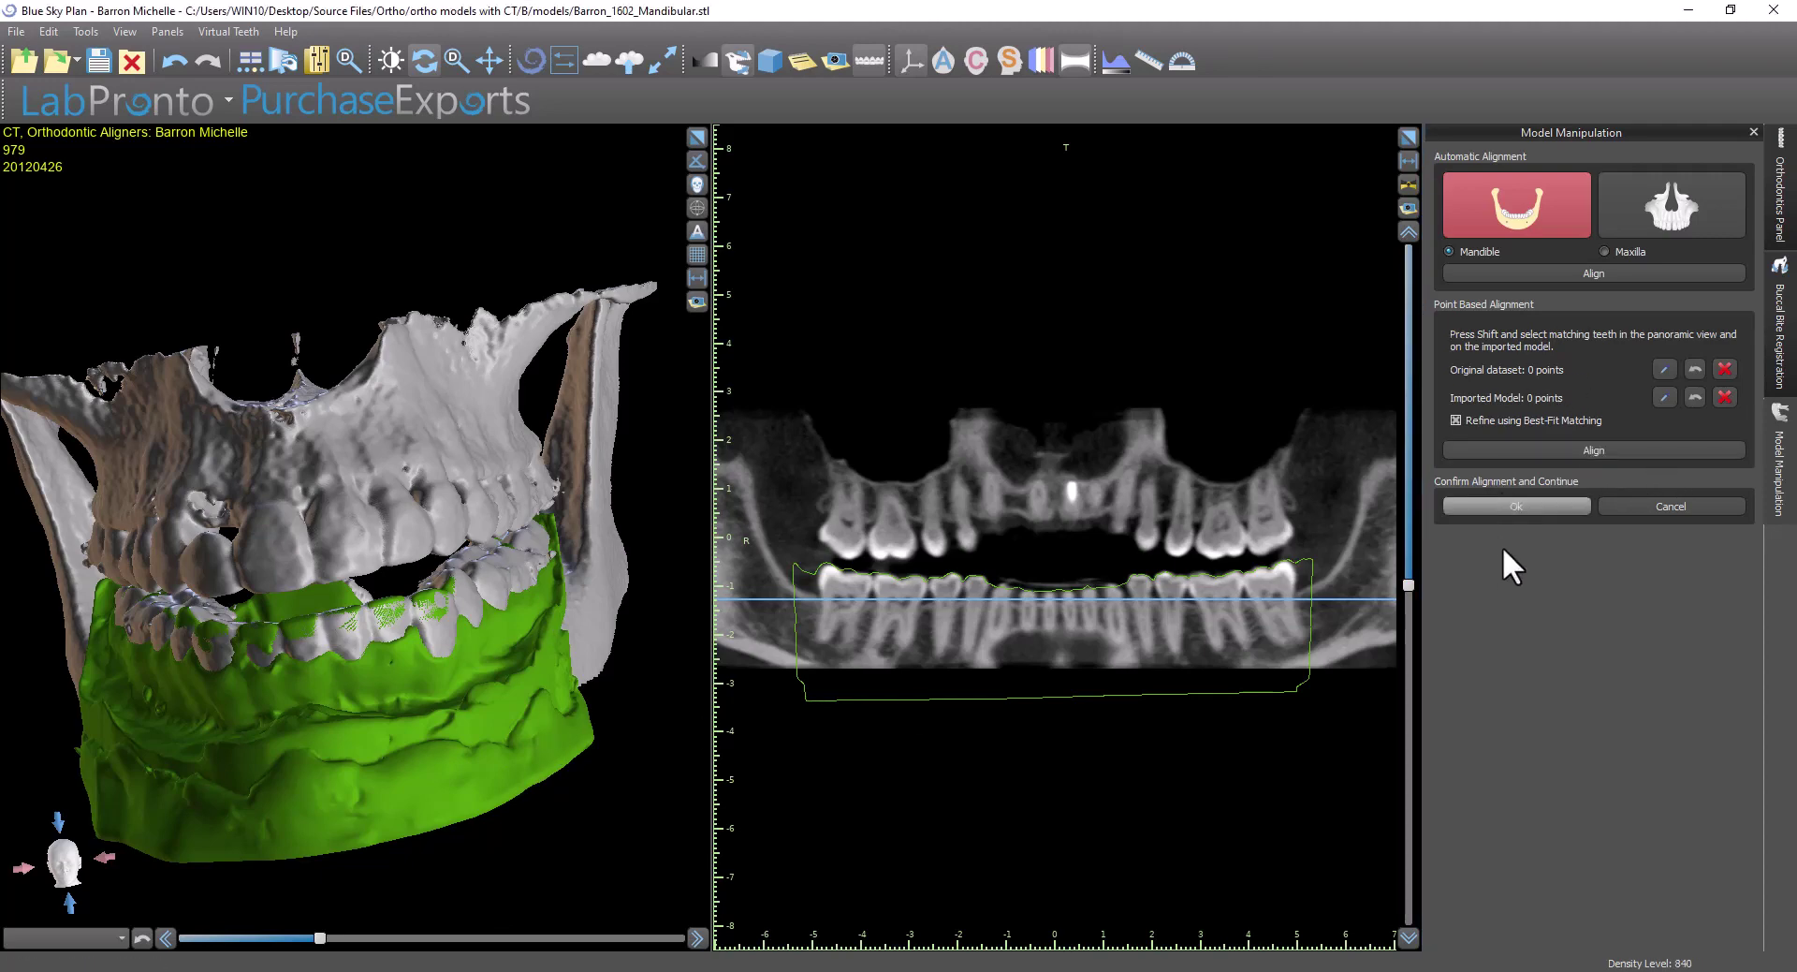
drag(395, 581, 440, 506)
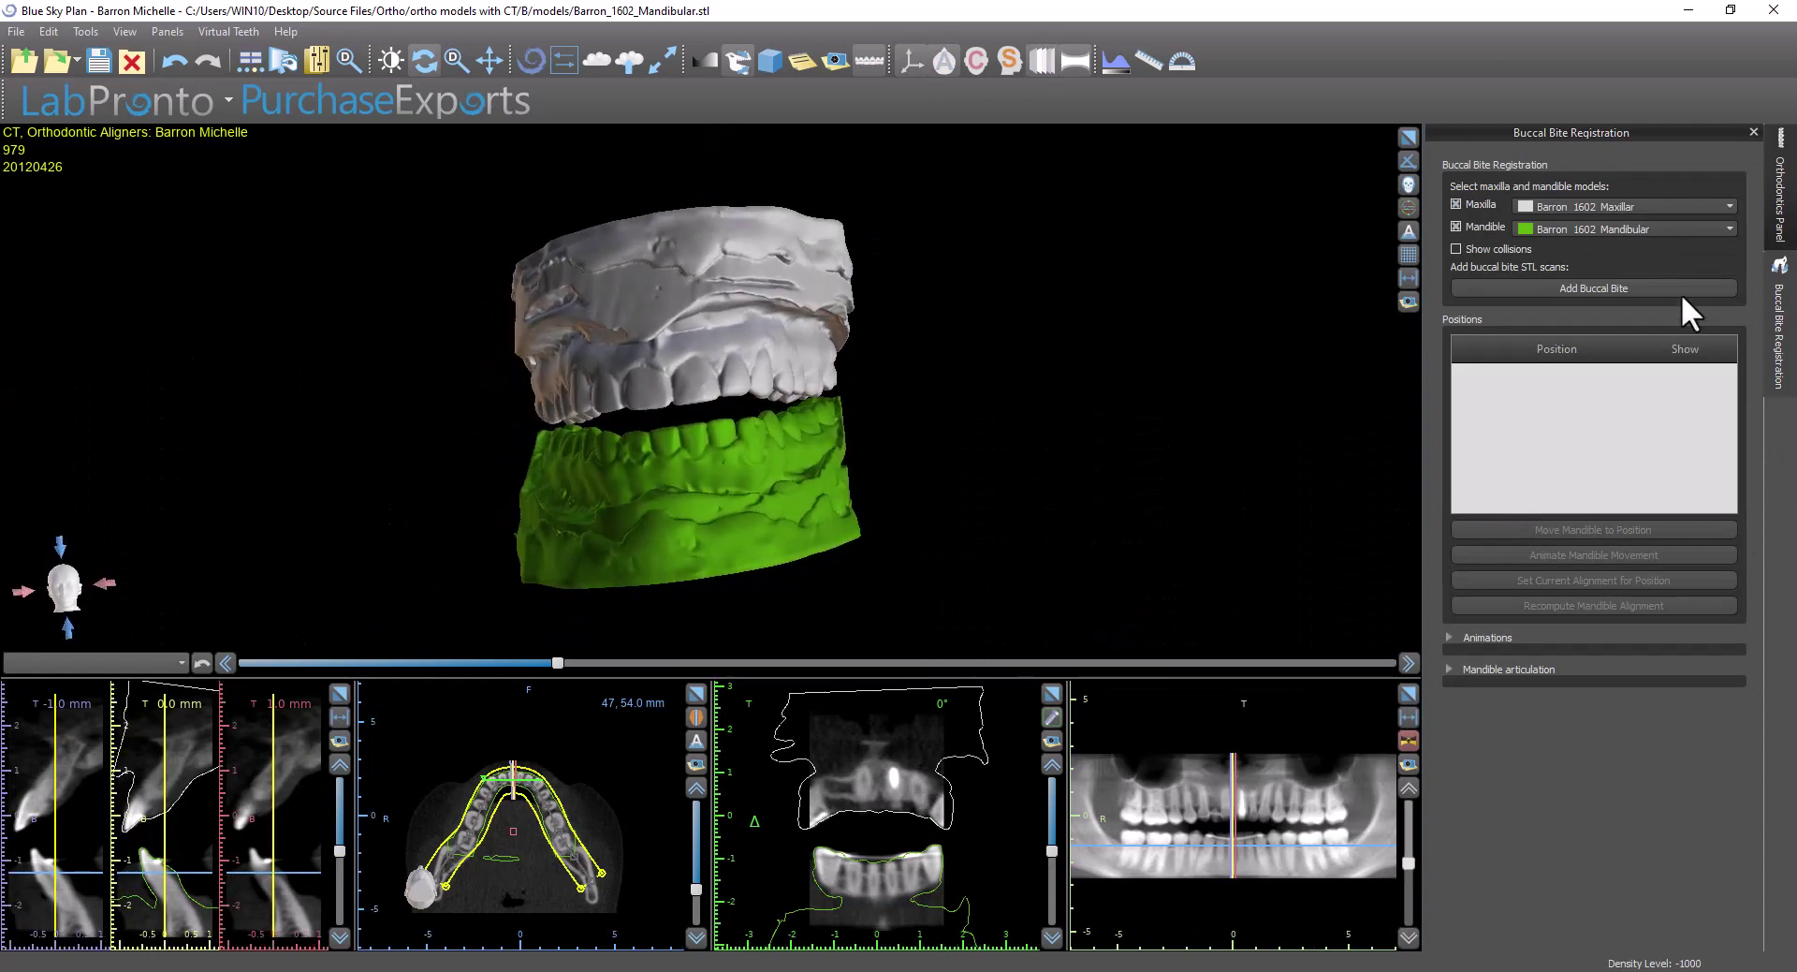
Advance to tooth marking and mark edge points on the first three upper front teeth
click(1784, 201)
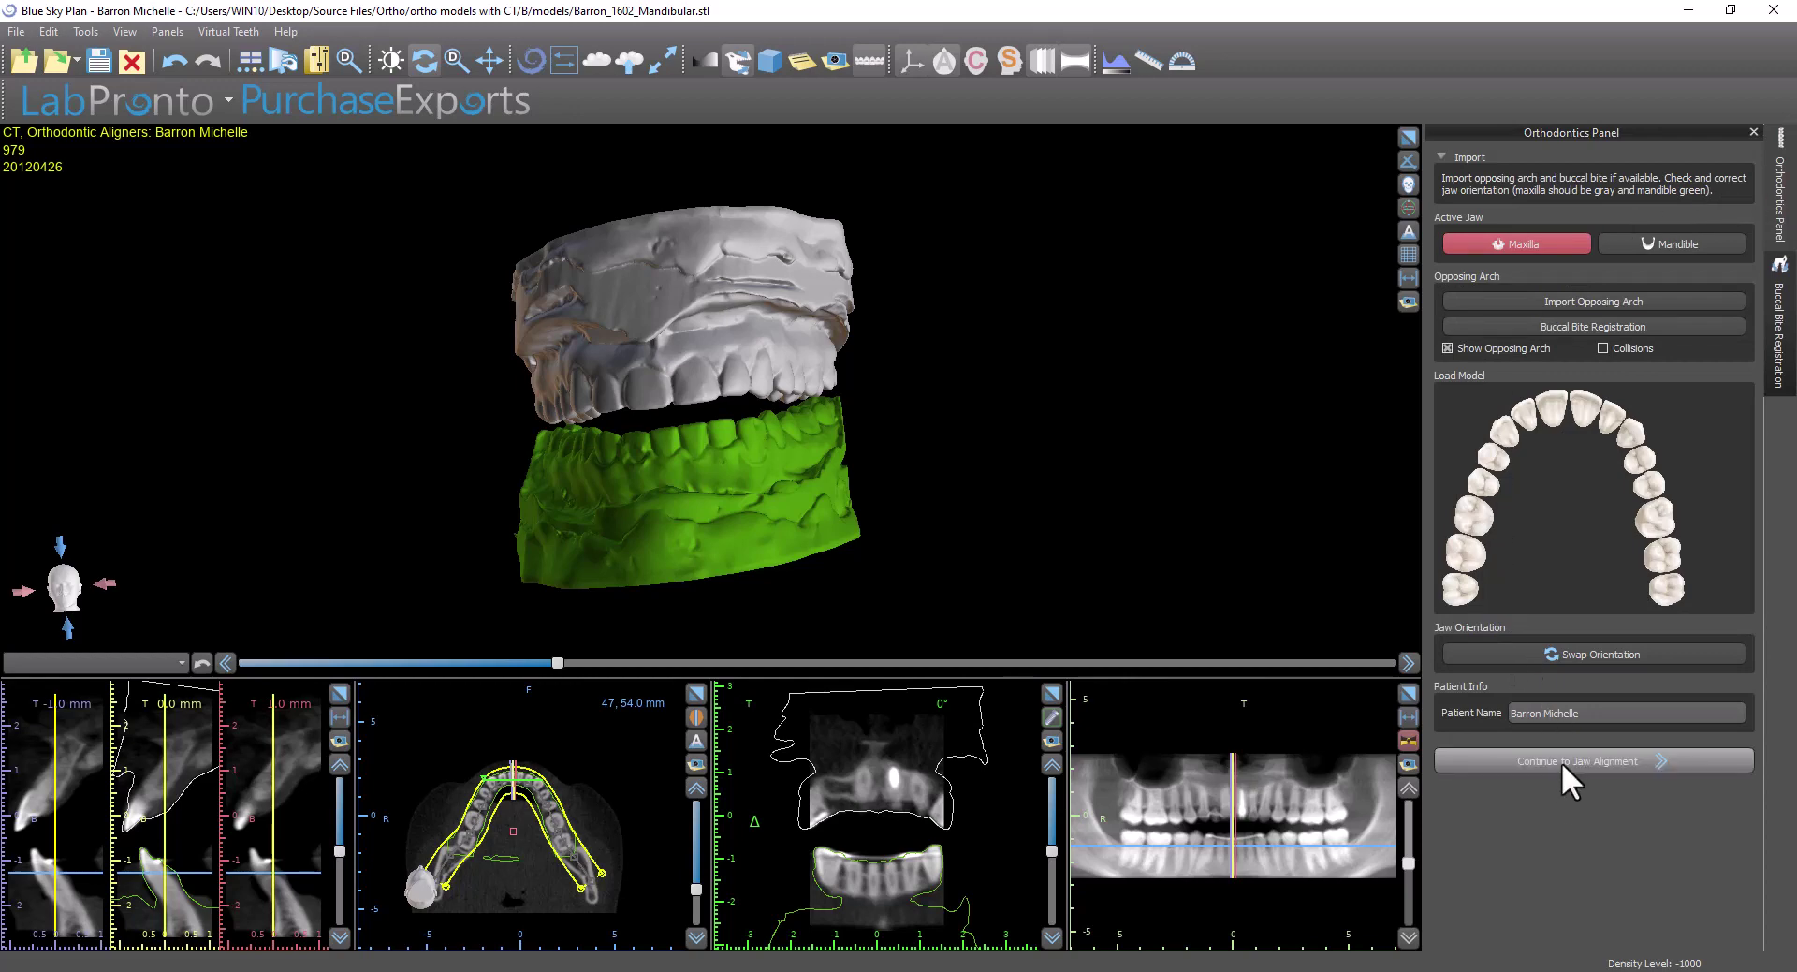
click(1619, 761)
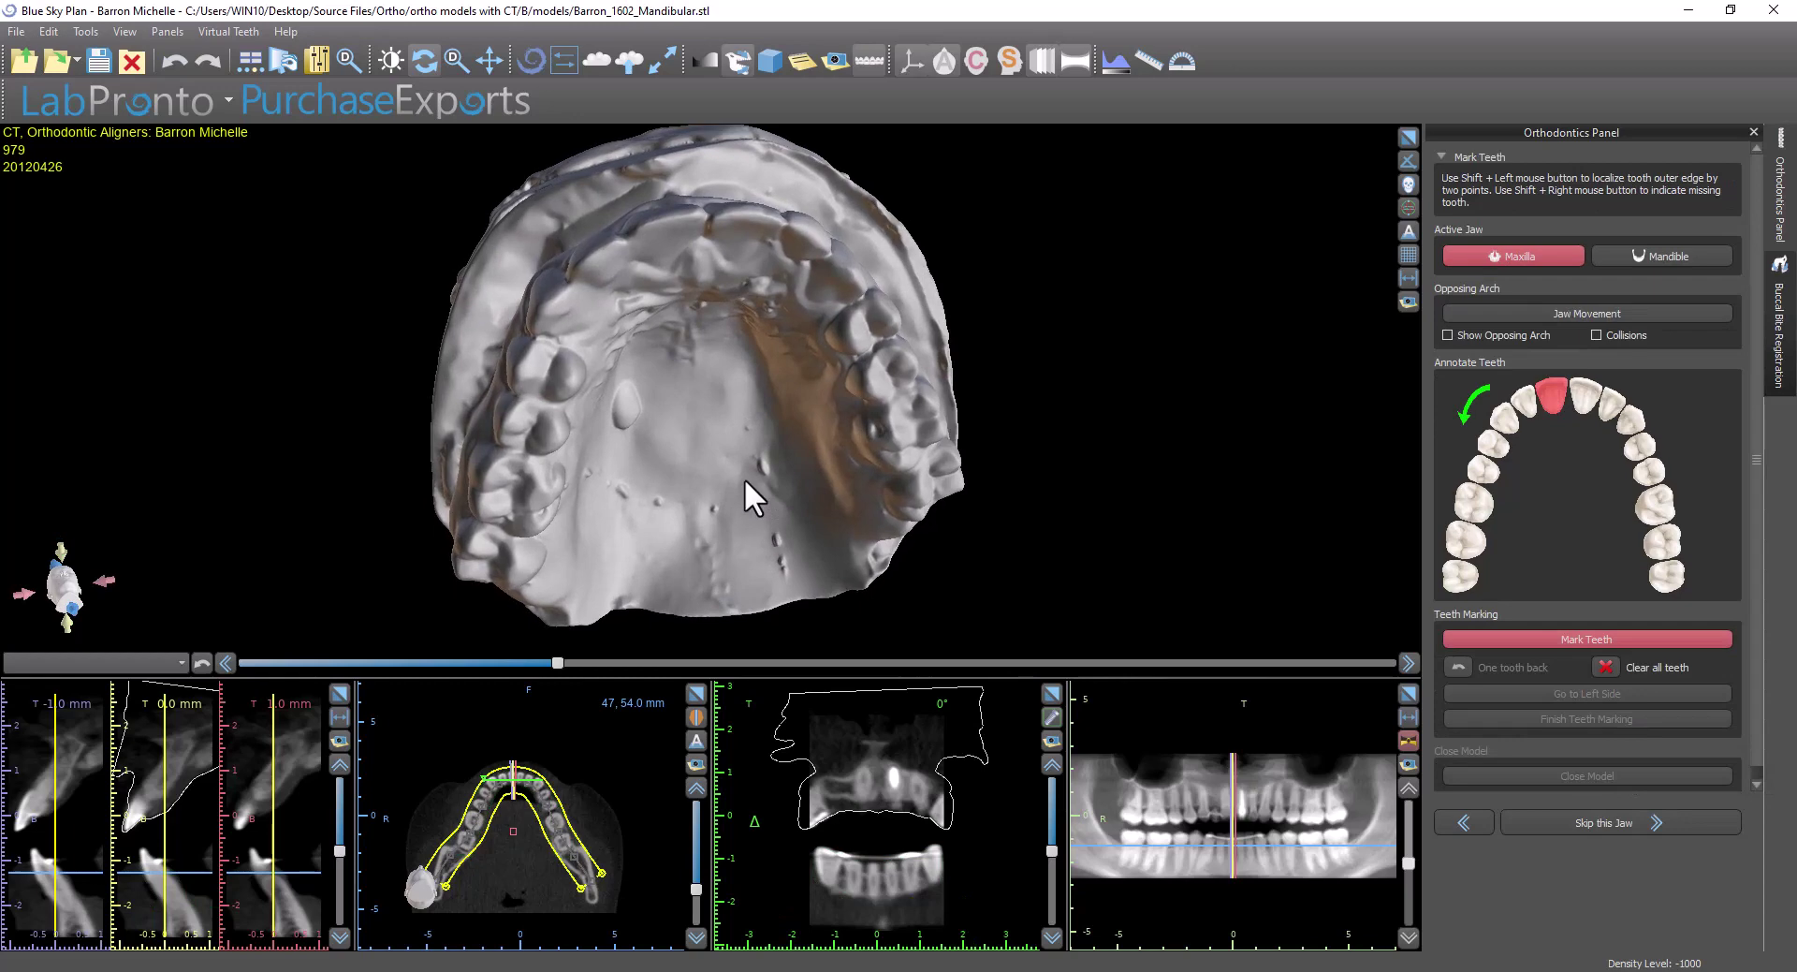
shift+click(691, 217)
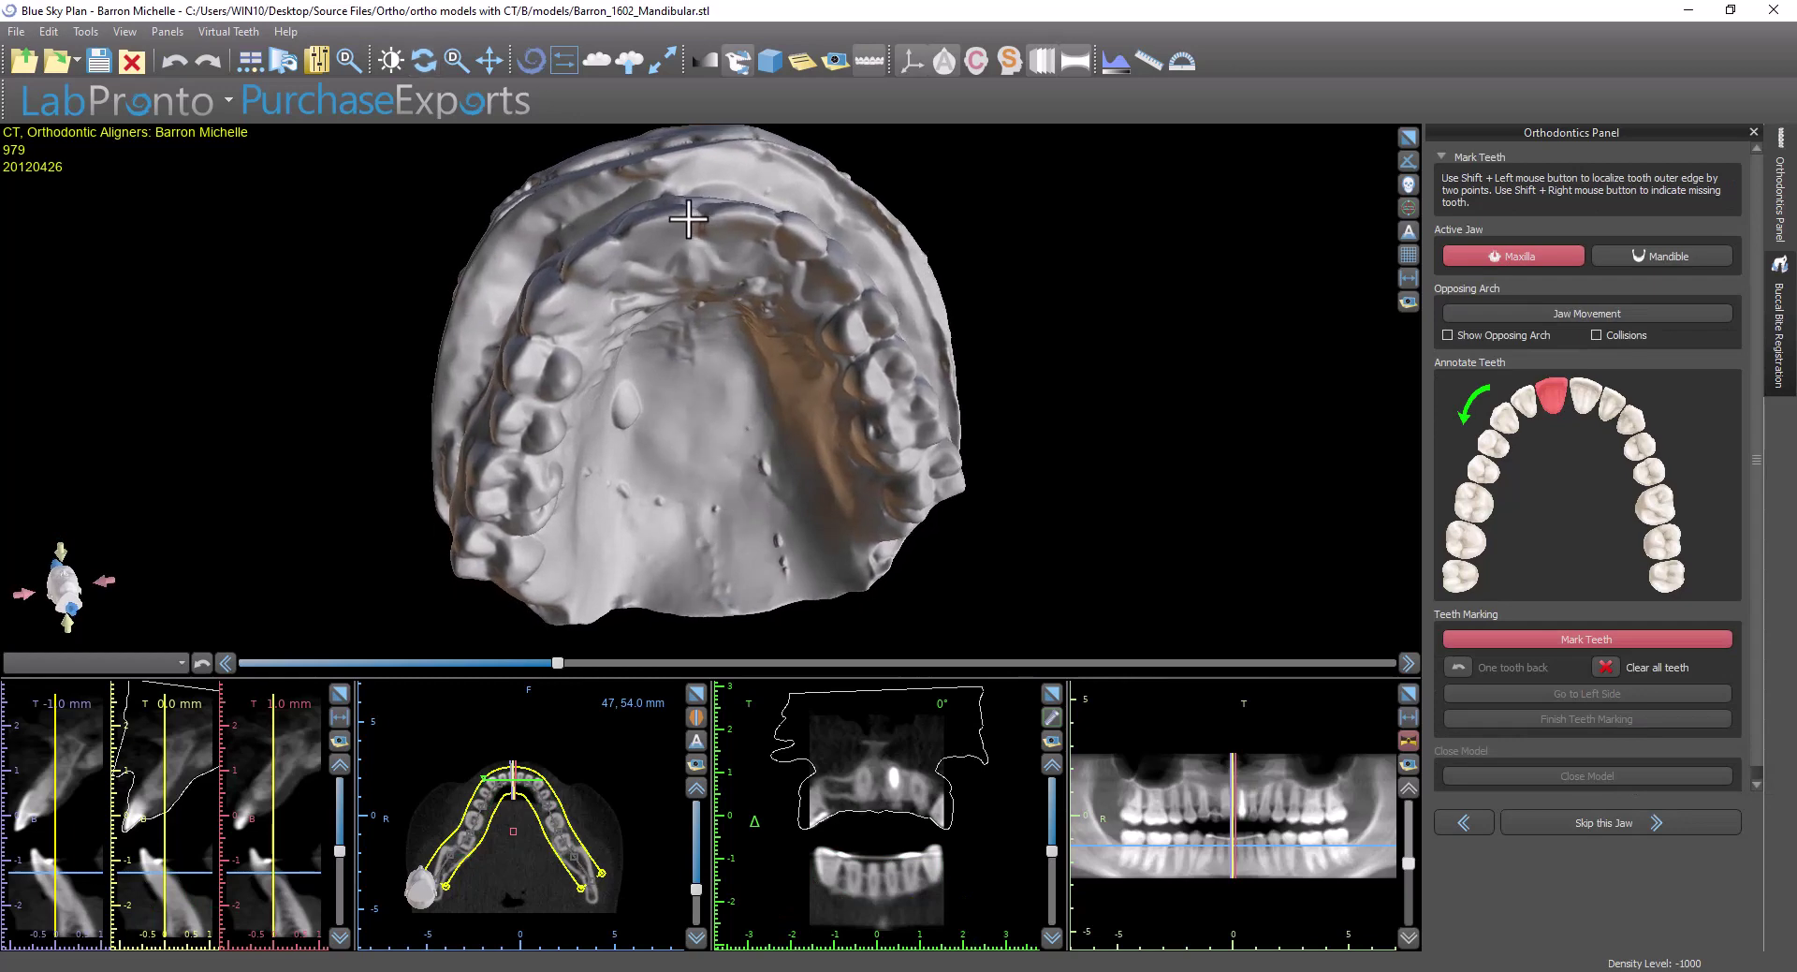
shift+click(628, 234)
shift+click(611, 240)
shift+click(564, 273)
shift+click(564, 288)
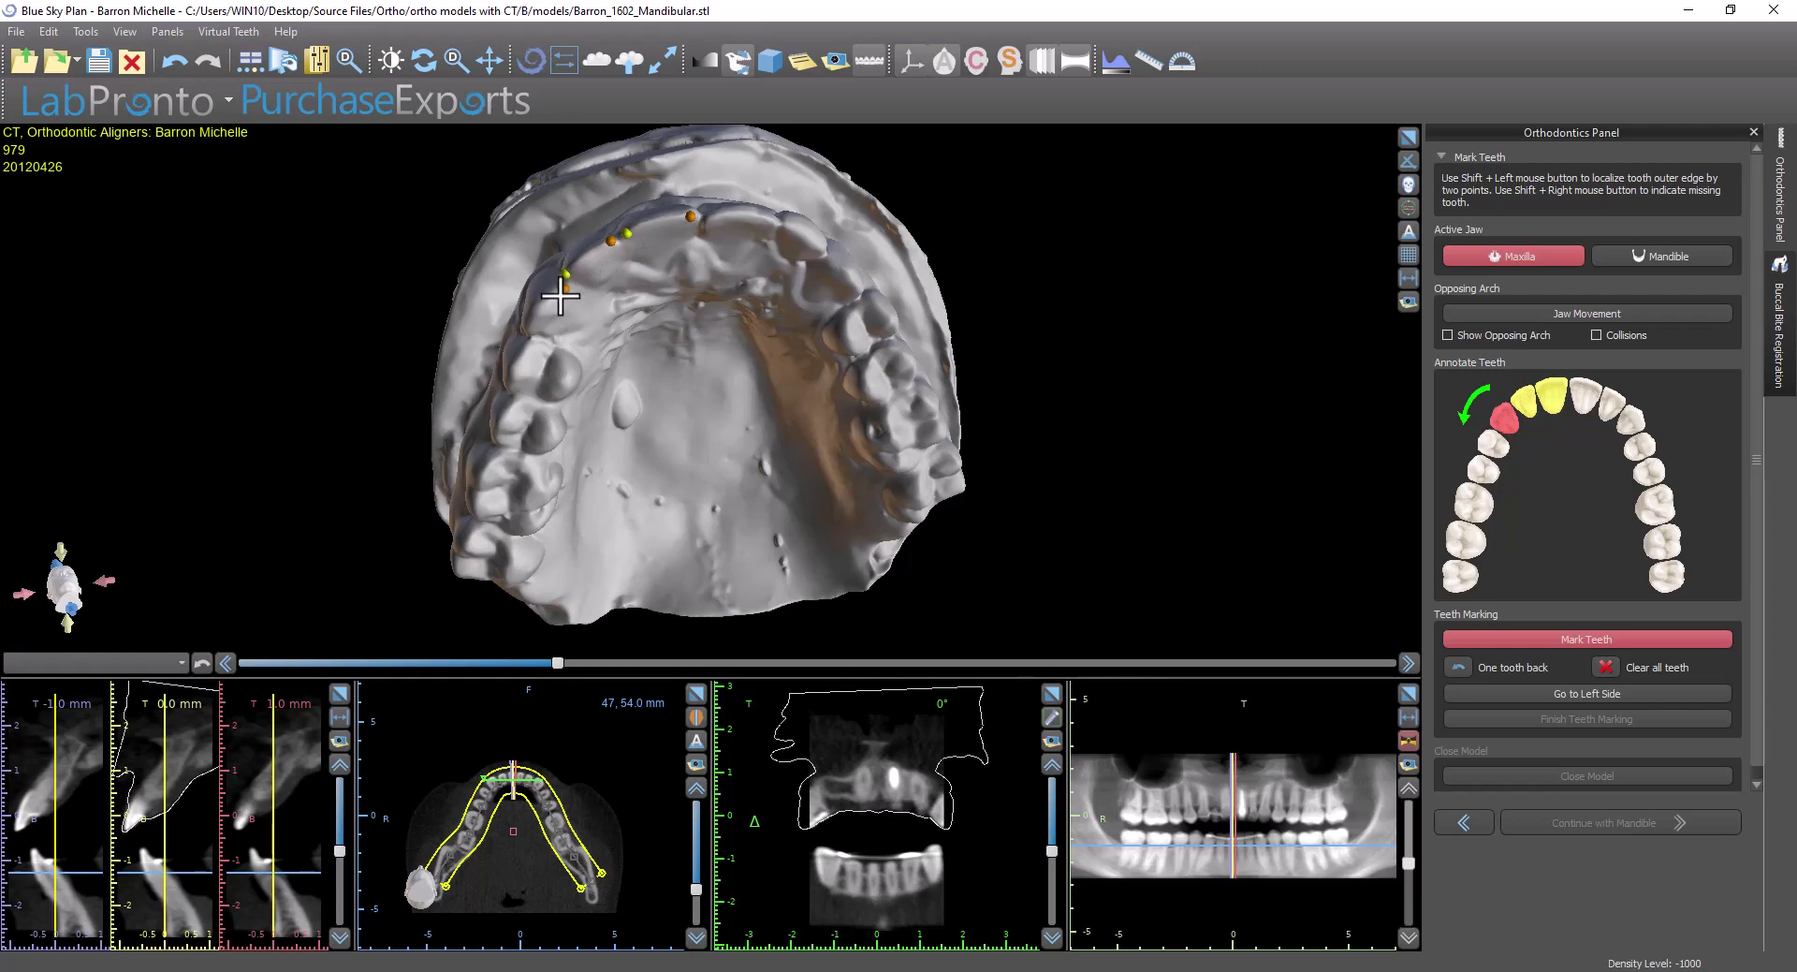
shift+click(525, 333)
Mark the remaining upper teeth on that side and flag its last molar as missing
drag(525, 430, 655, 313)
shift+click(589, 285)
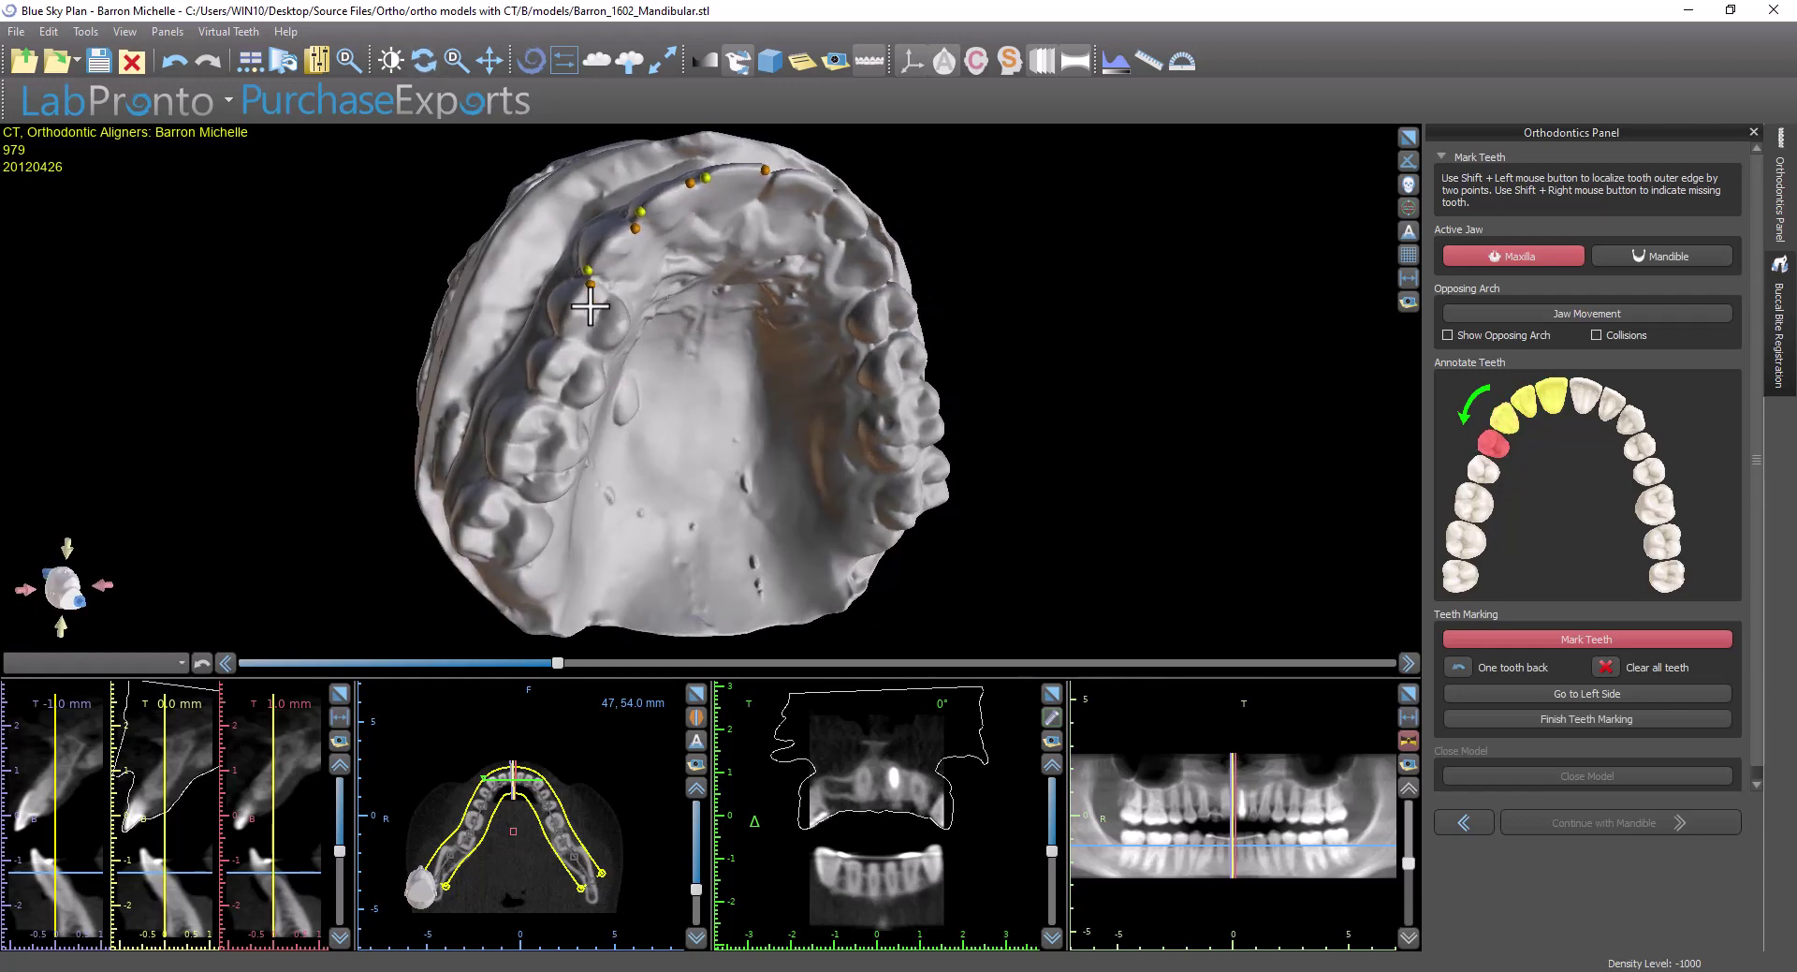
shift+click(565, 330)
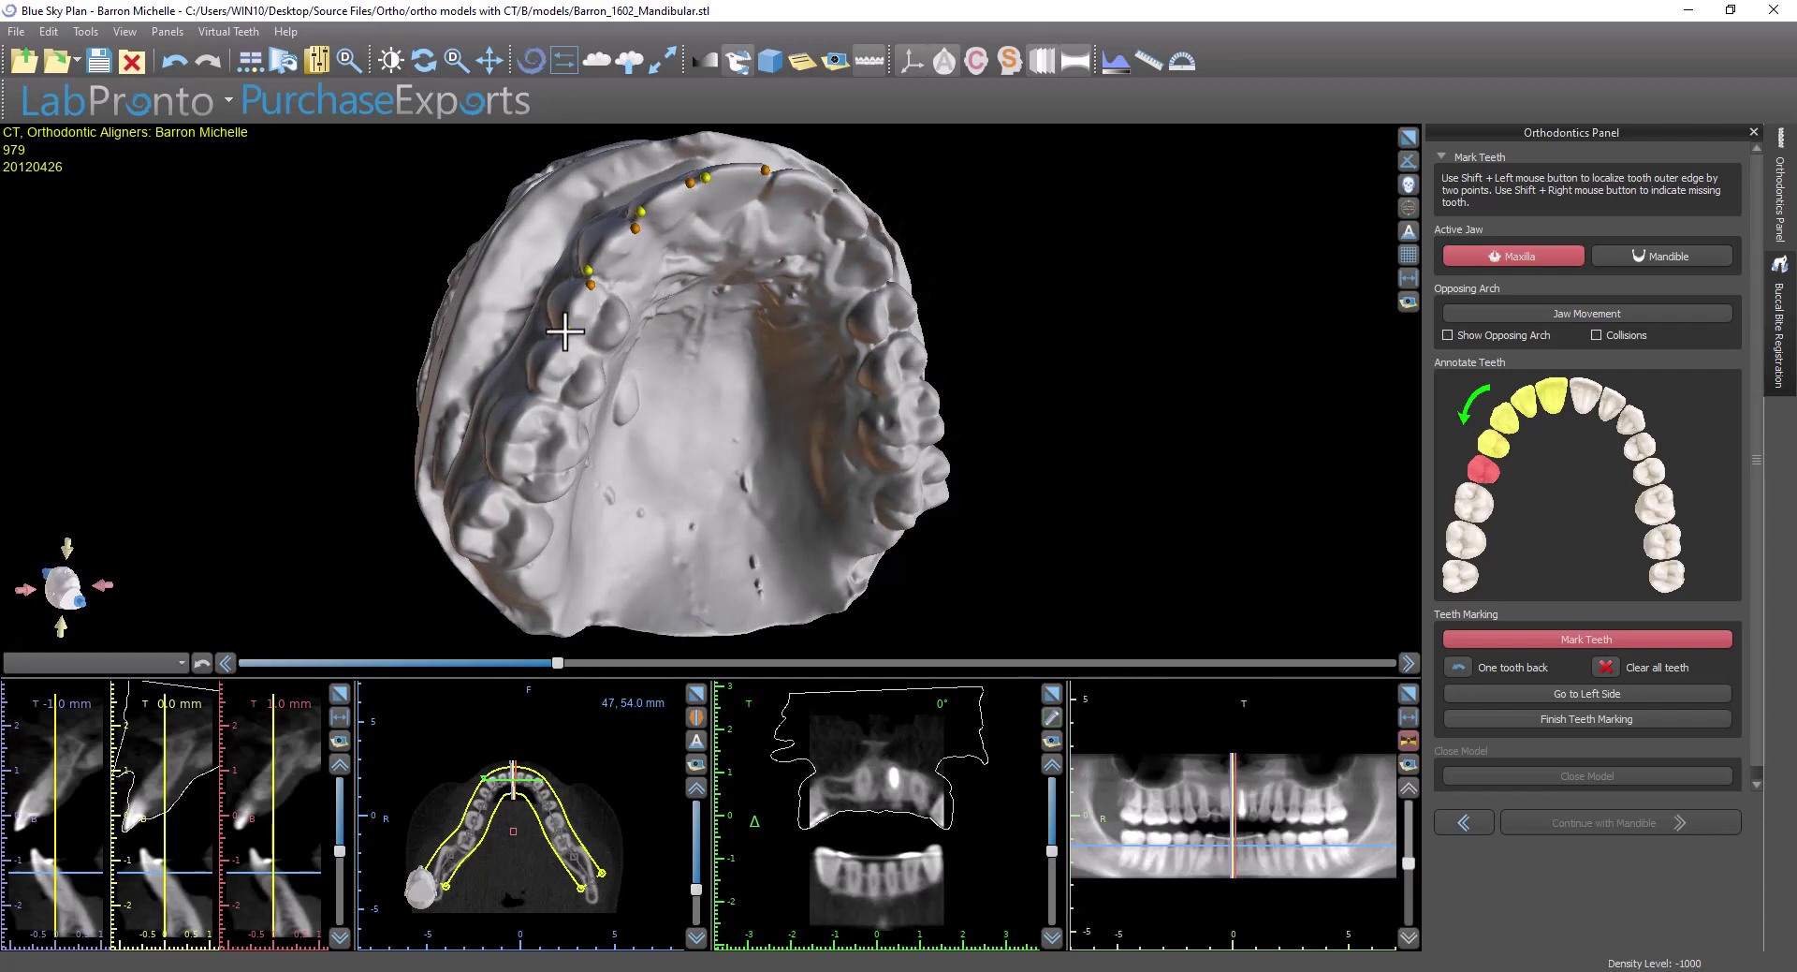
shift+click(567, 345)
mouse_move(541, 390)
mouse_down()
mouse_move(621, 413)
mouse_move(682, 374)
mouse_up()
shift+click(596, 320)
shift+click(587, 341)
shift+click(552, 409)
shift+click(531, 435)
shift+click(489, 493)
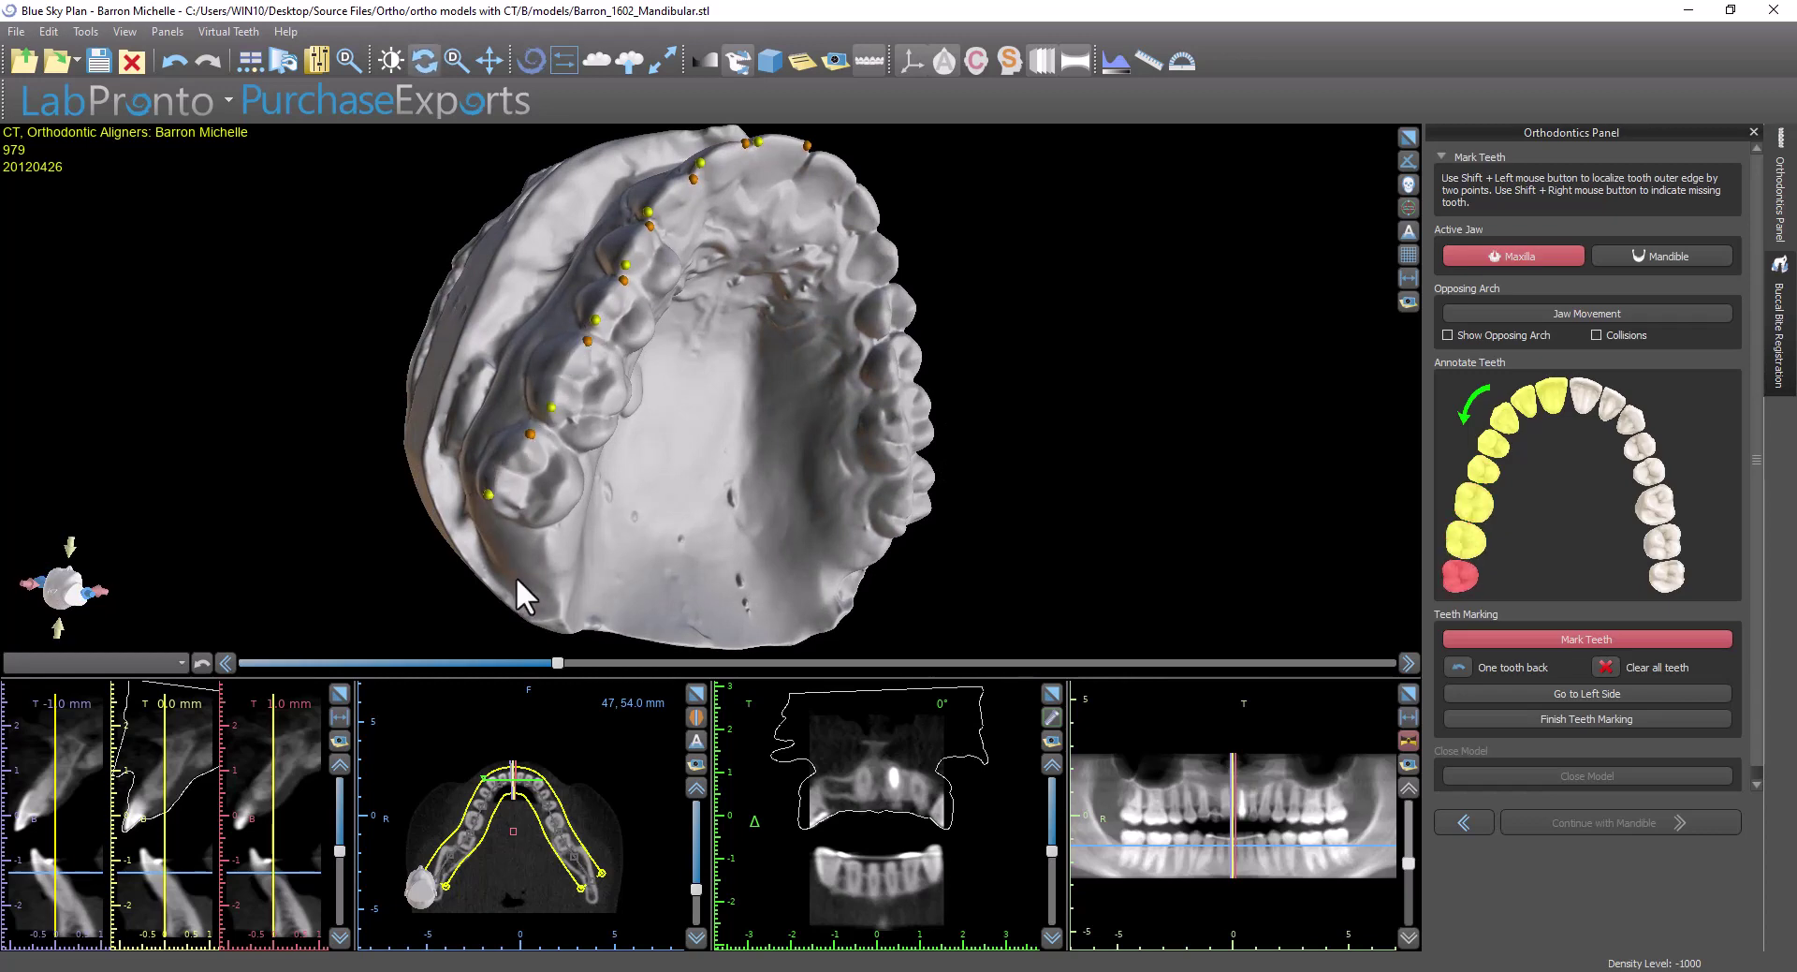
drag(521, 595, 594, 474)
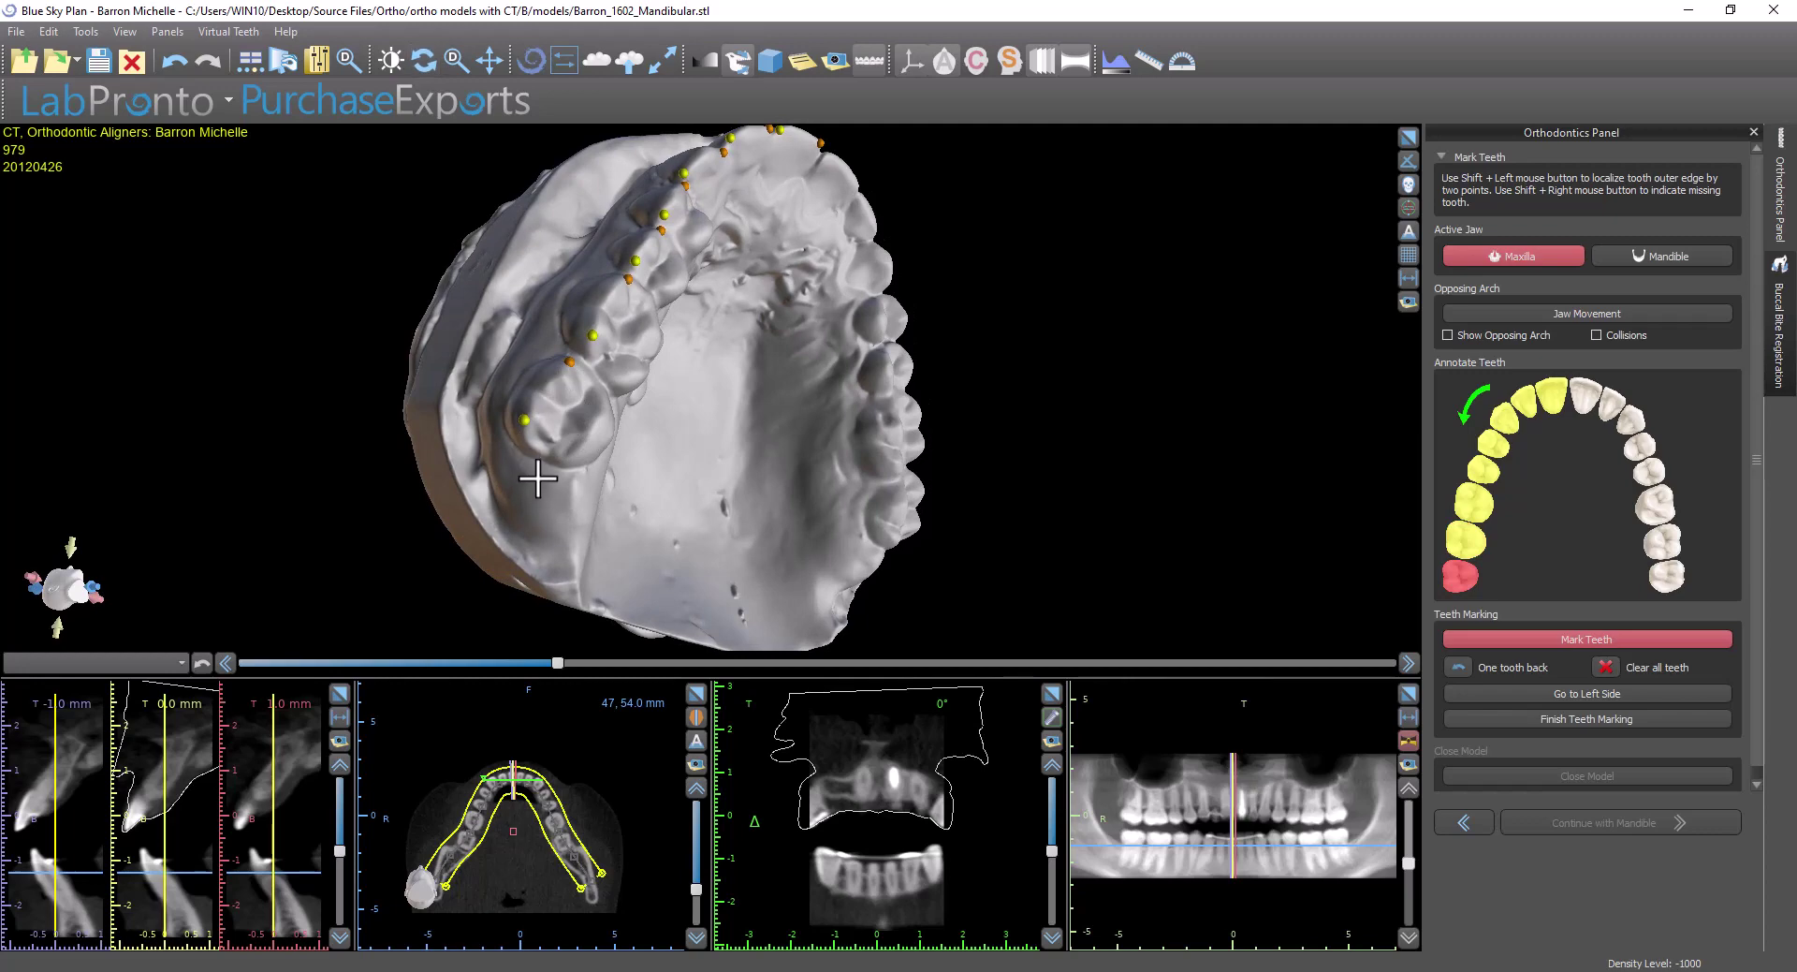
shift+right_click(539, 477)
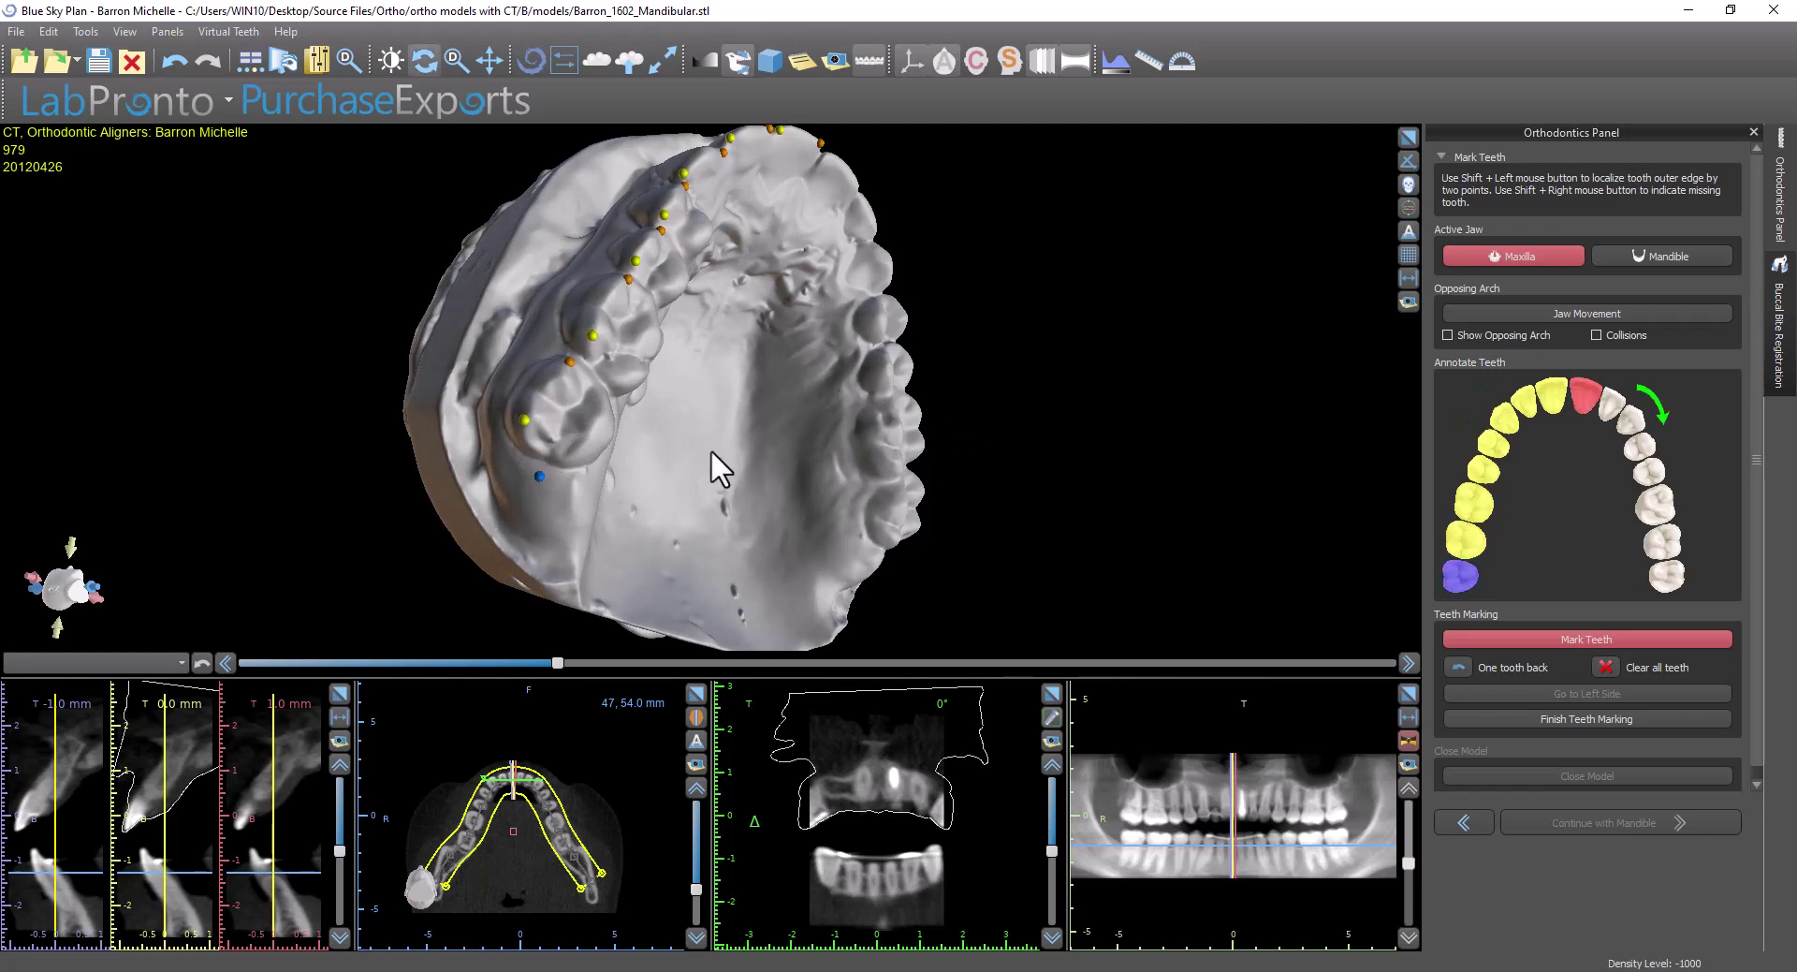
Mark the edges of the upper front and side teeth on the other side
mouse_move(806, 369)
mouse_down()
mouse_move(574, 525)
mouse_move(833, 335)
mouse_move(757, 264)
mouse_move(713, 278)
mouse_up()
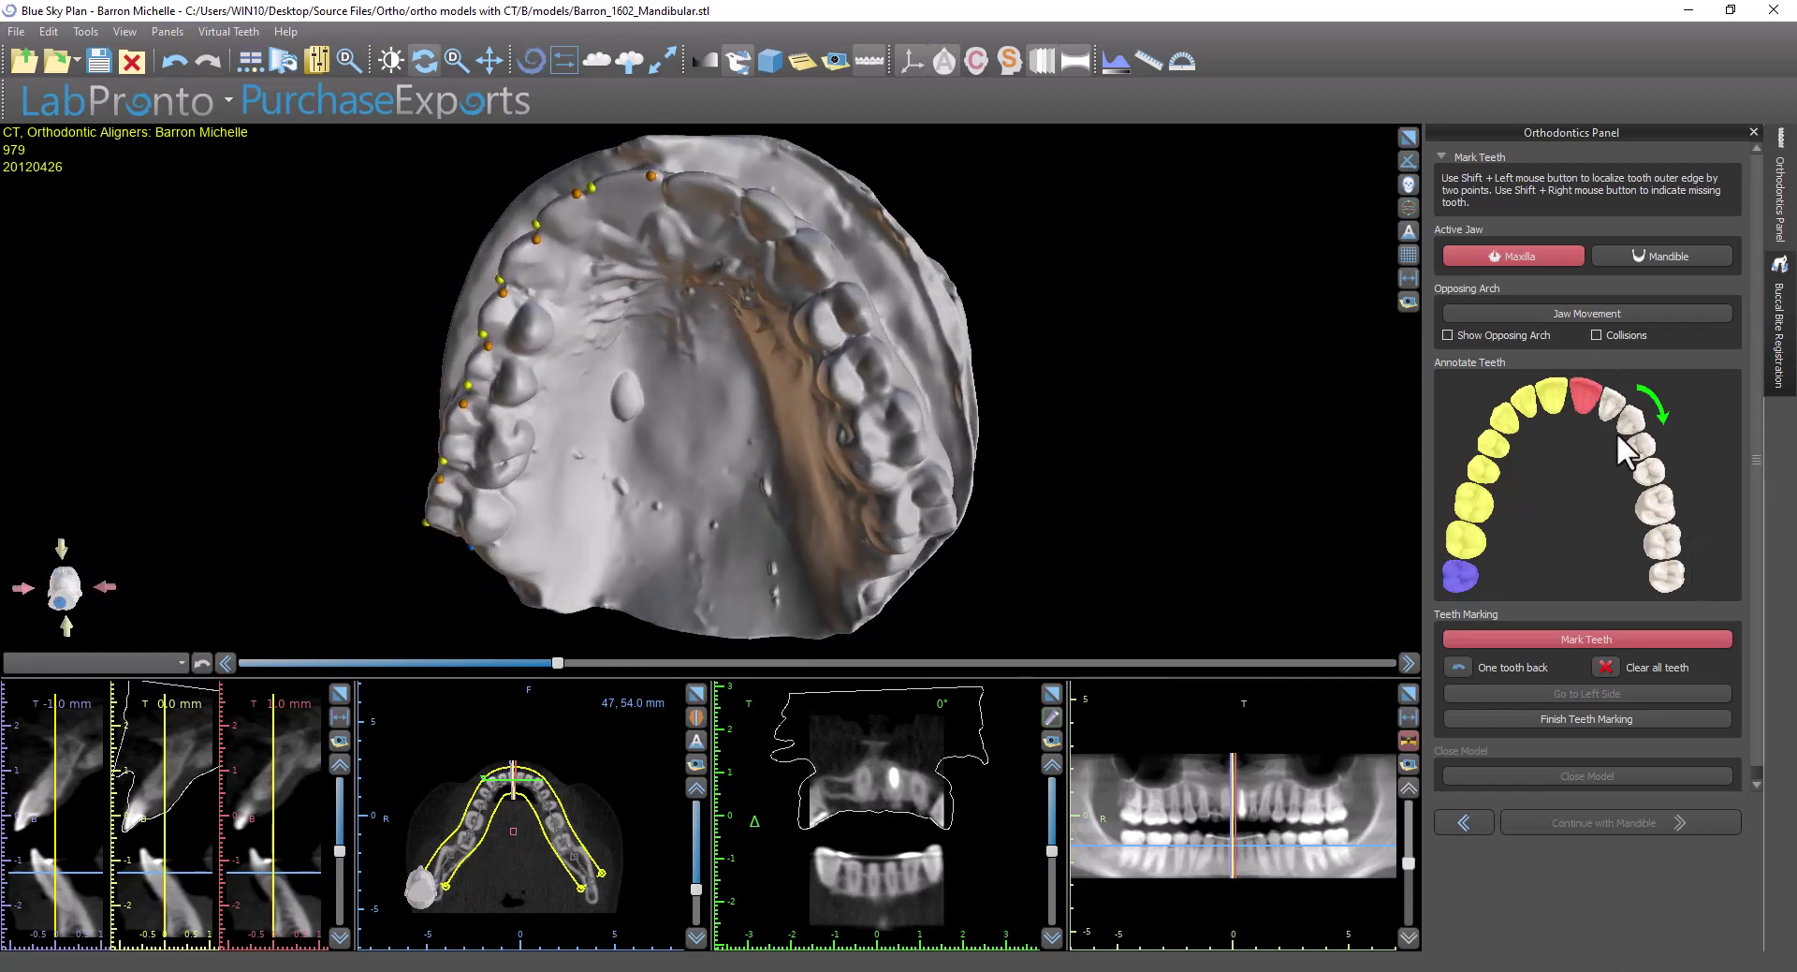
drag(632, 300, 680, 215)
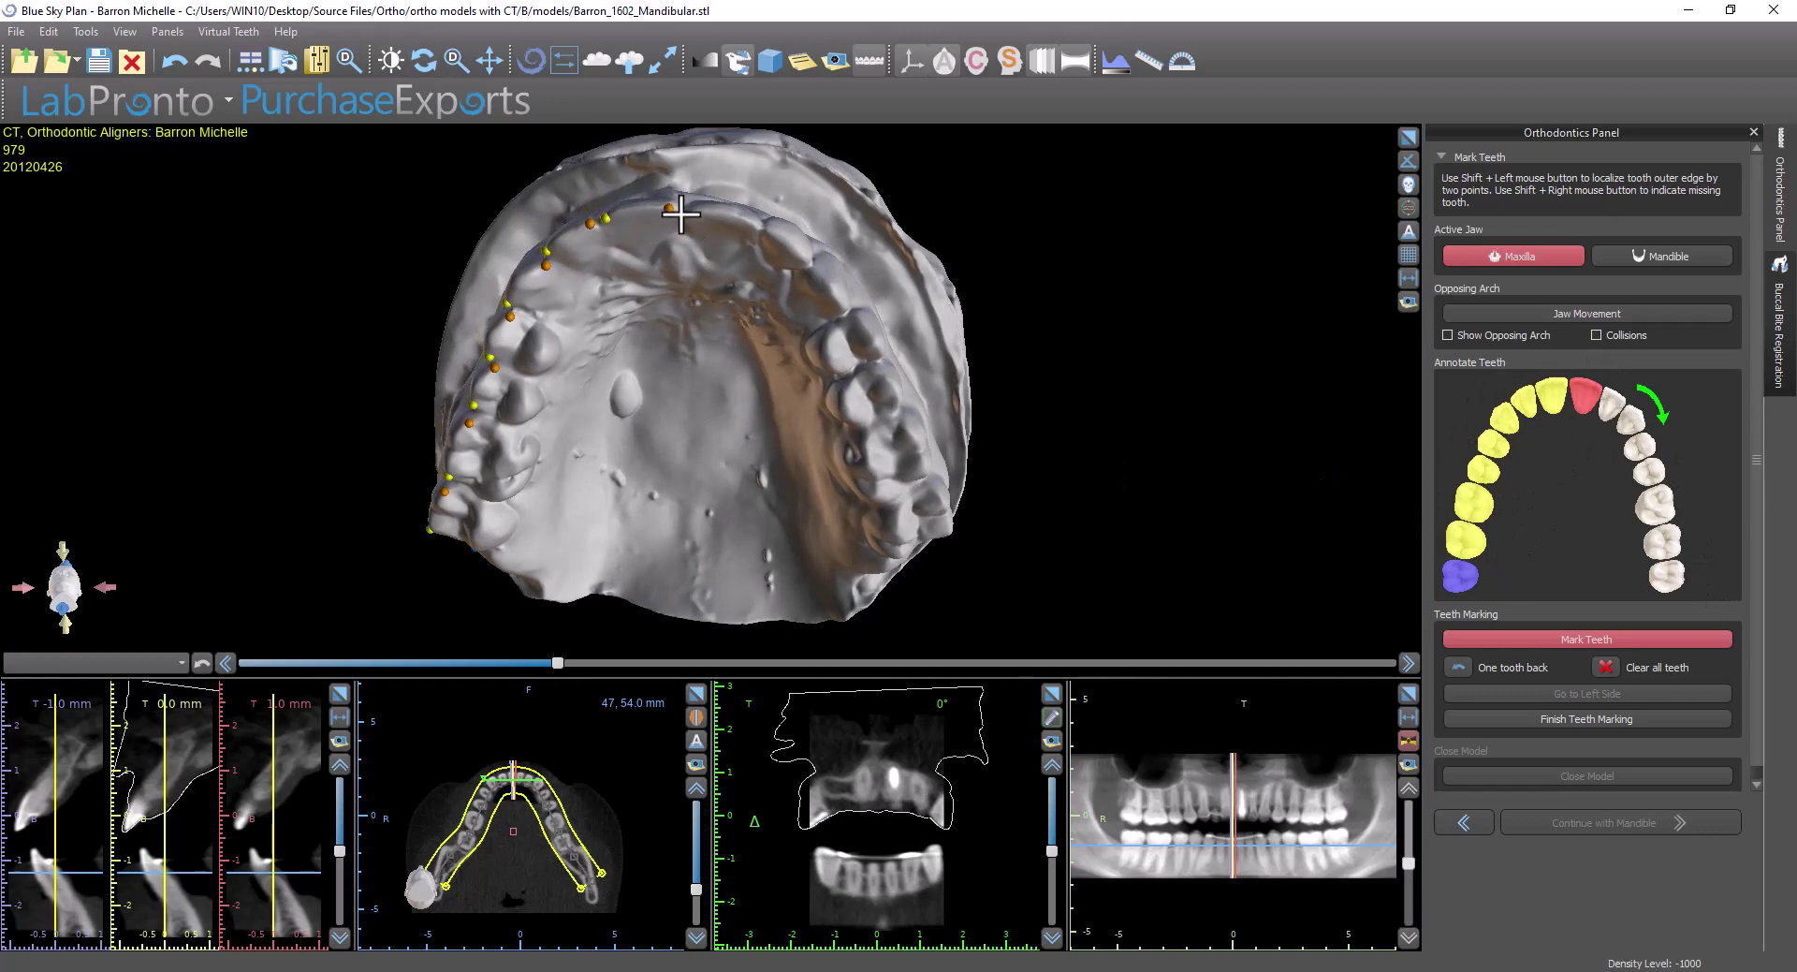
shift+click(756, 226)
shift+click(770, 232)
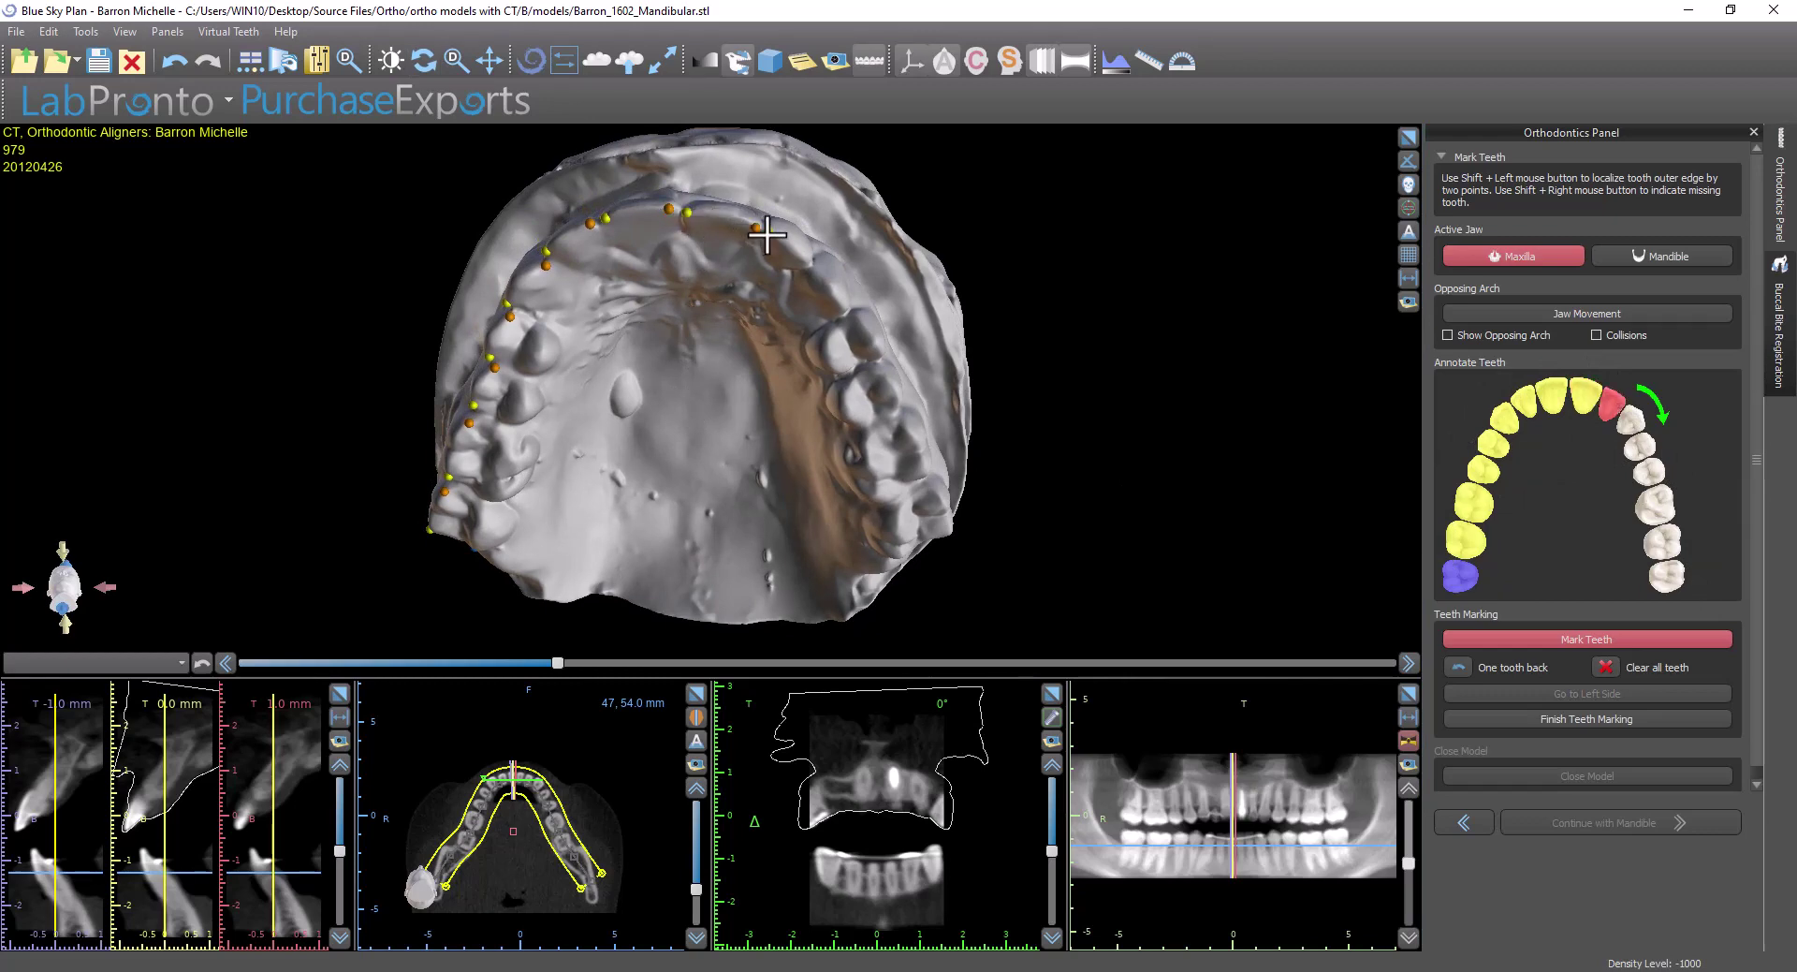
shift+click(809, 260)
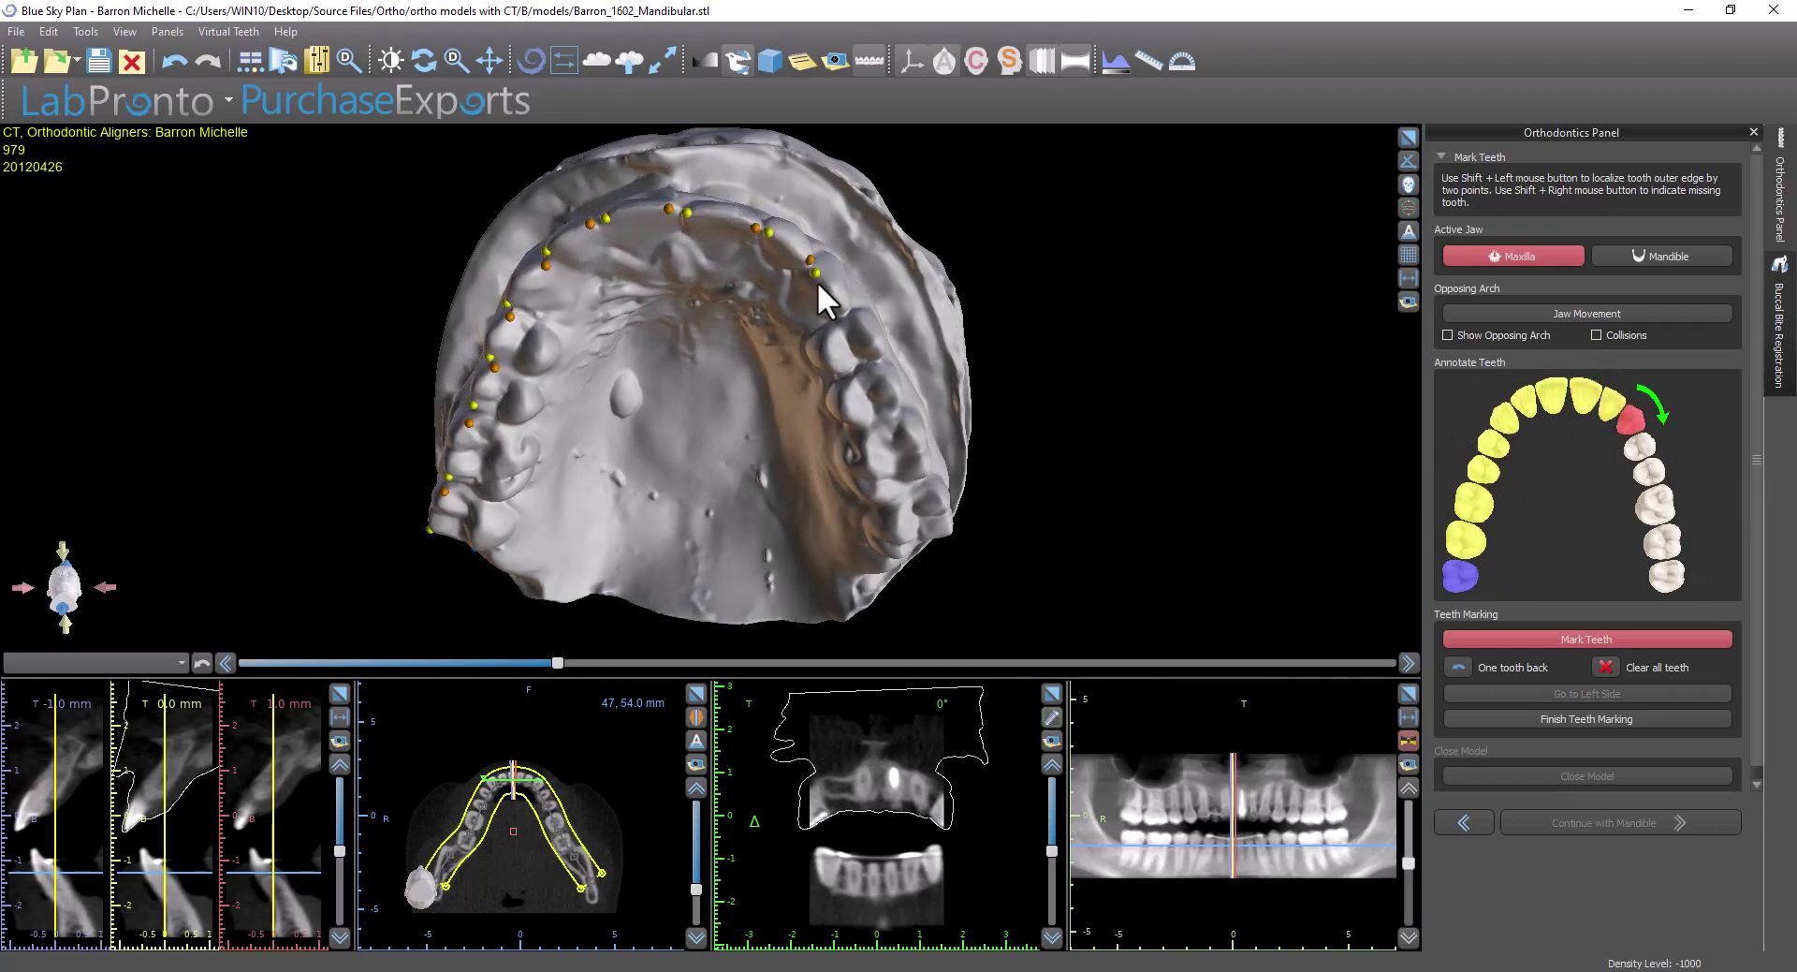
drag(872, 328, 812, 296)
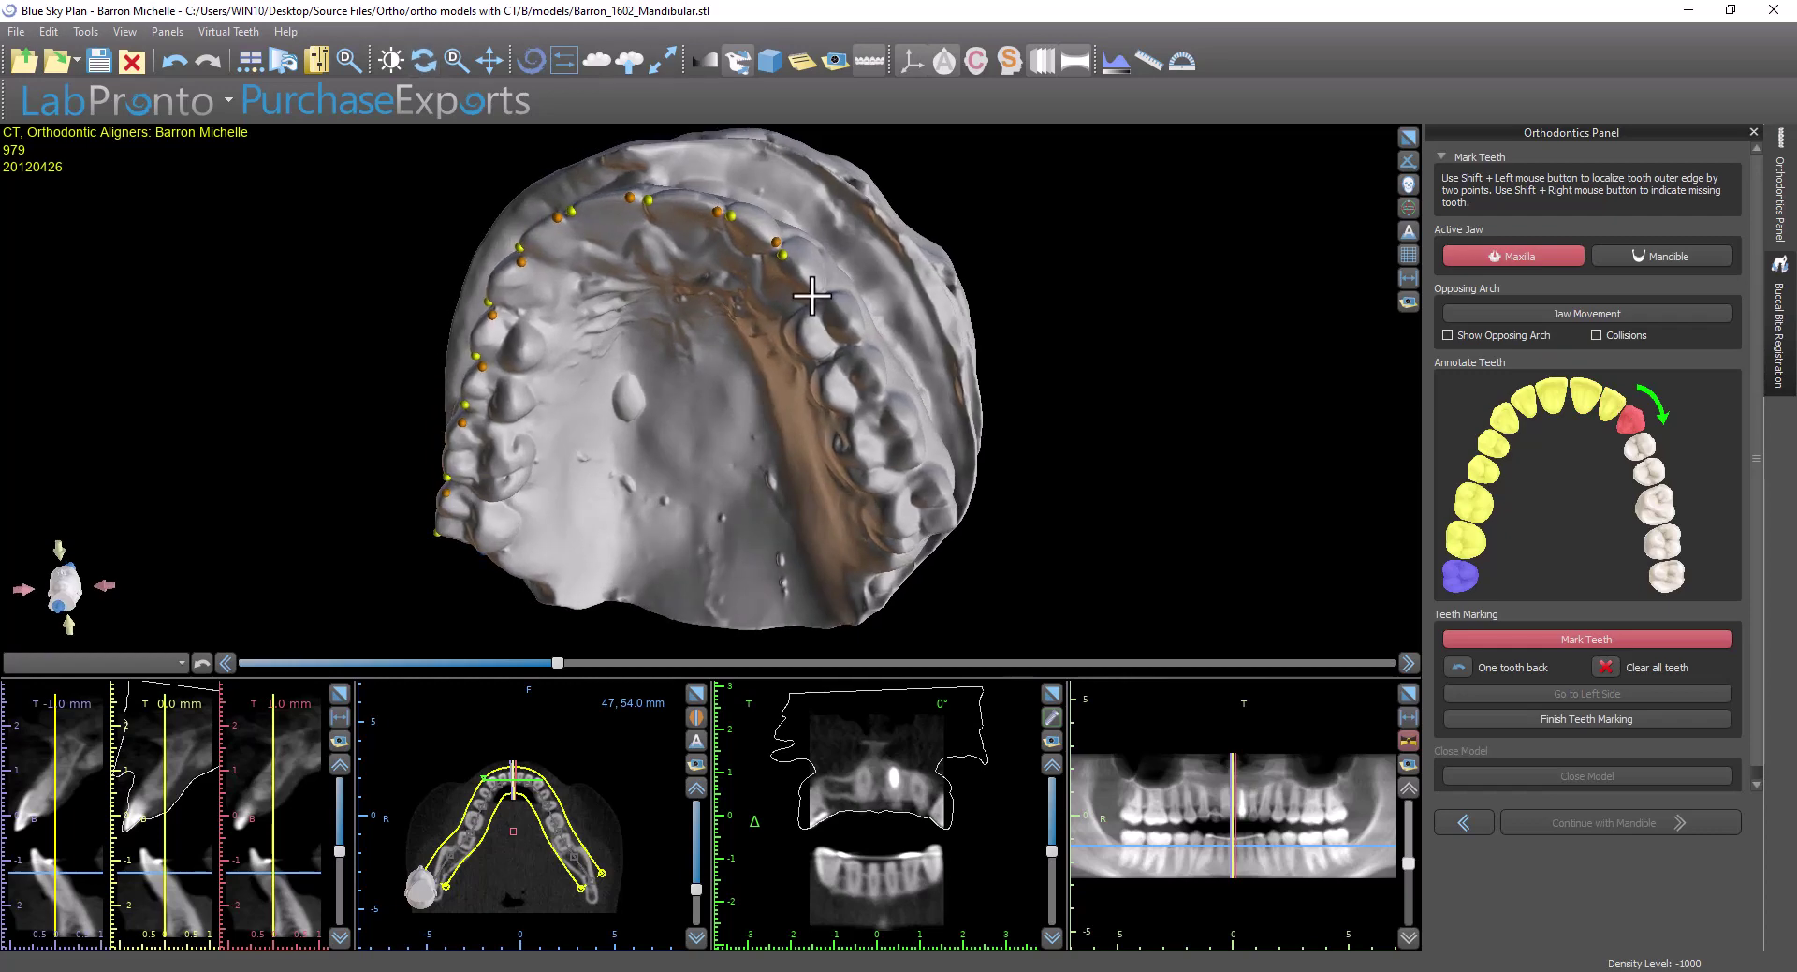
shift+click(817, 293)
shift+click(836, 297)
shift+click(859, 338)
Mark the remaining upper molars on that side and flag the last one as missing
drag(887, 382, 830, 309)
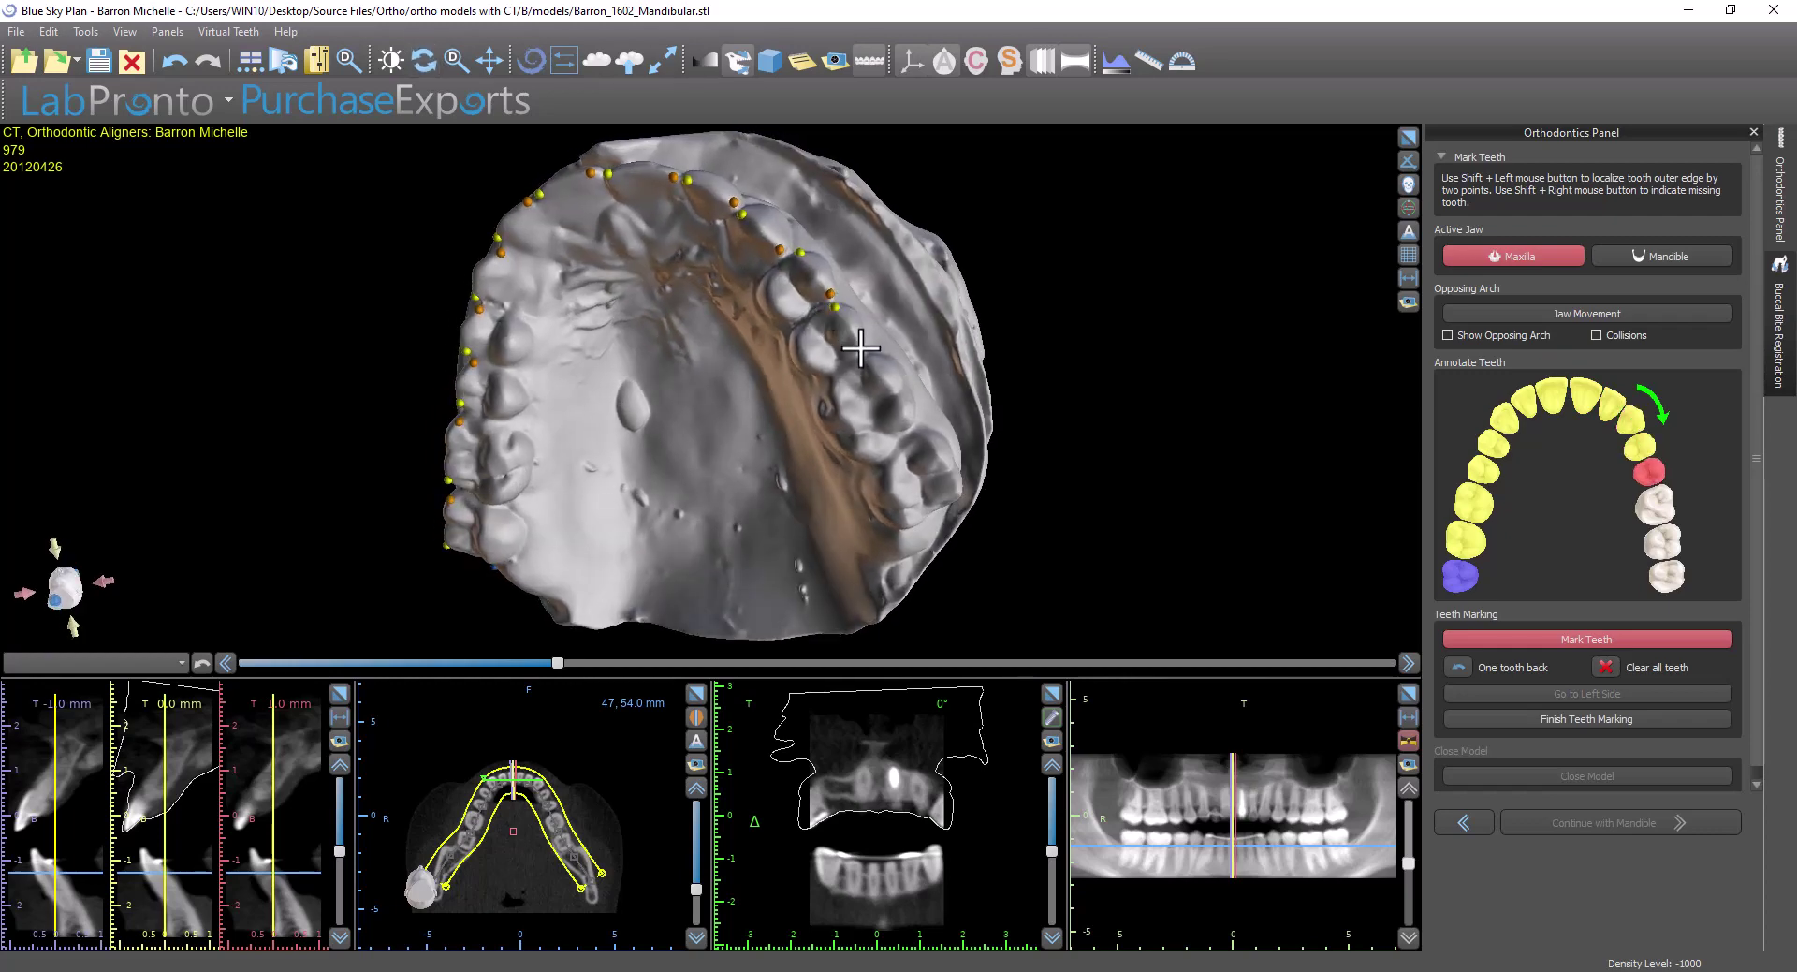
shift+click(860, 348)
shift+click(874, 364)
shift+click(904, 423)
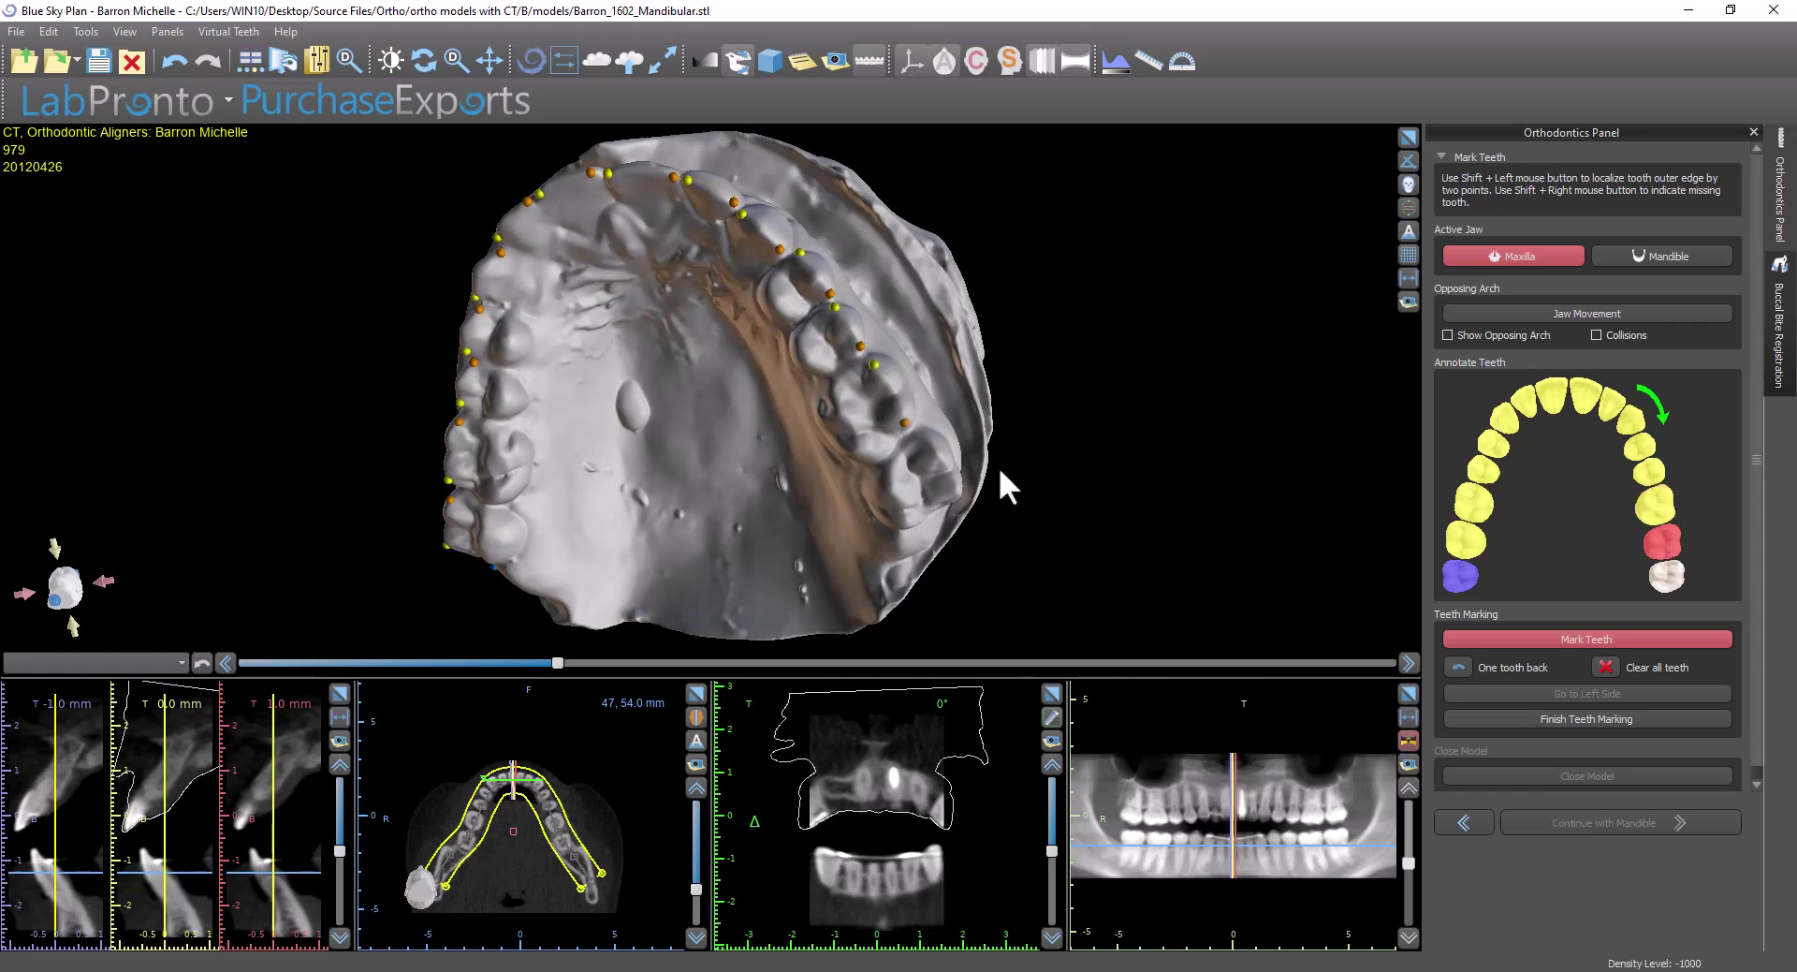
drag(998, 466, 891, 416)
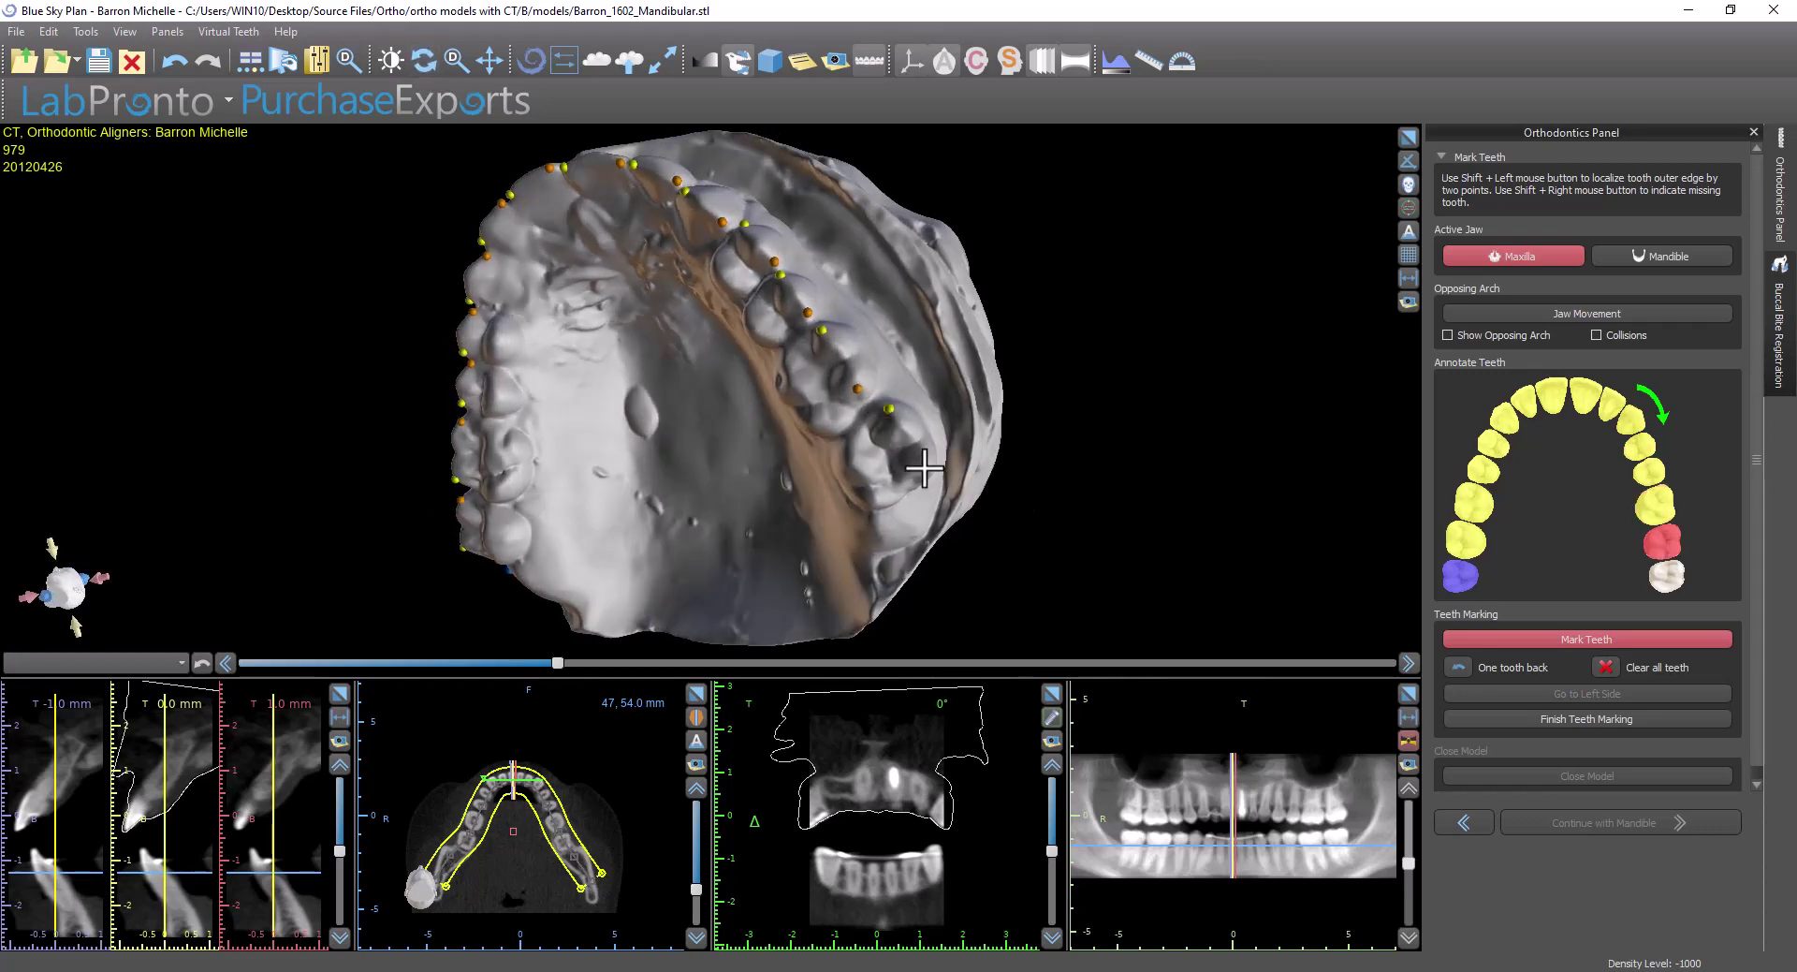
shift+click(925, 466)
shift+right_click(906, 511)
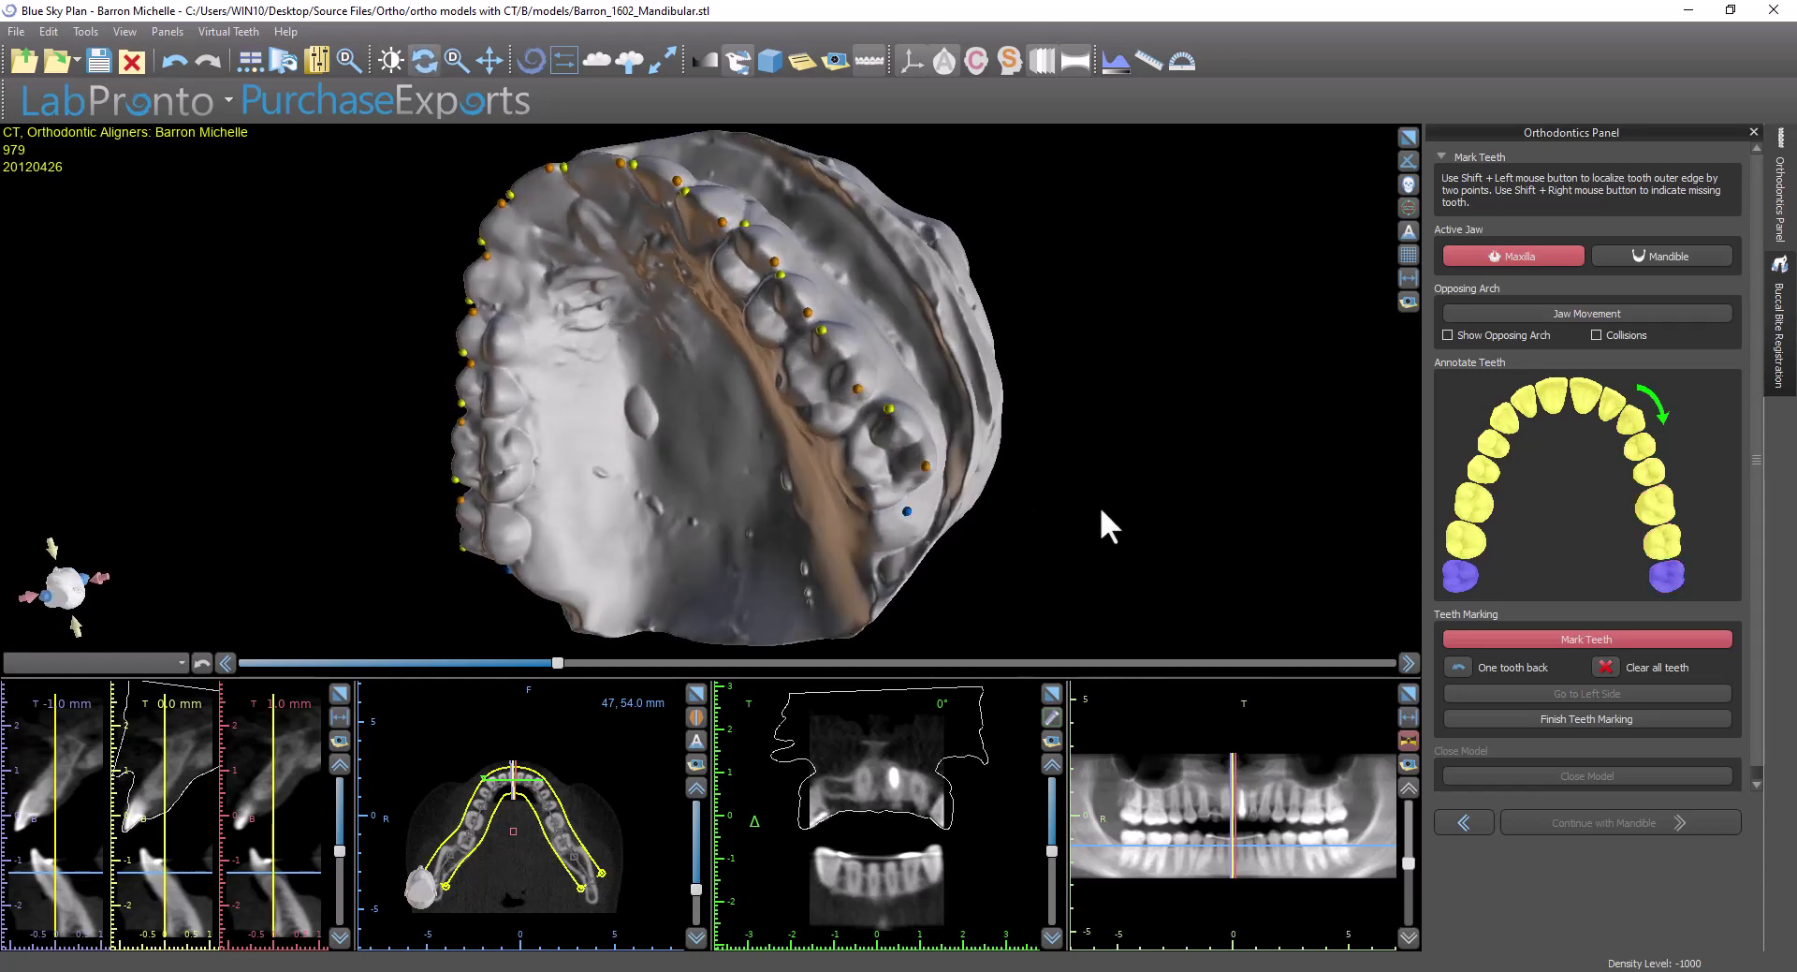
Finish the upper teeth marking and continue with the mandible
click(1533, 717)
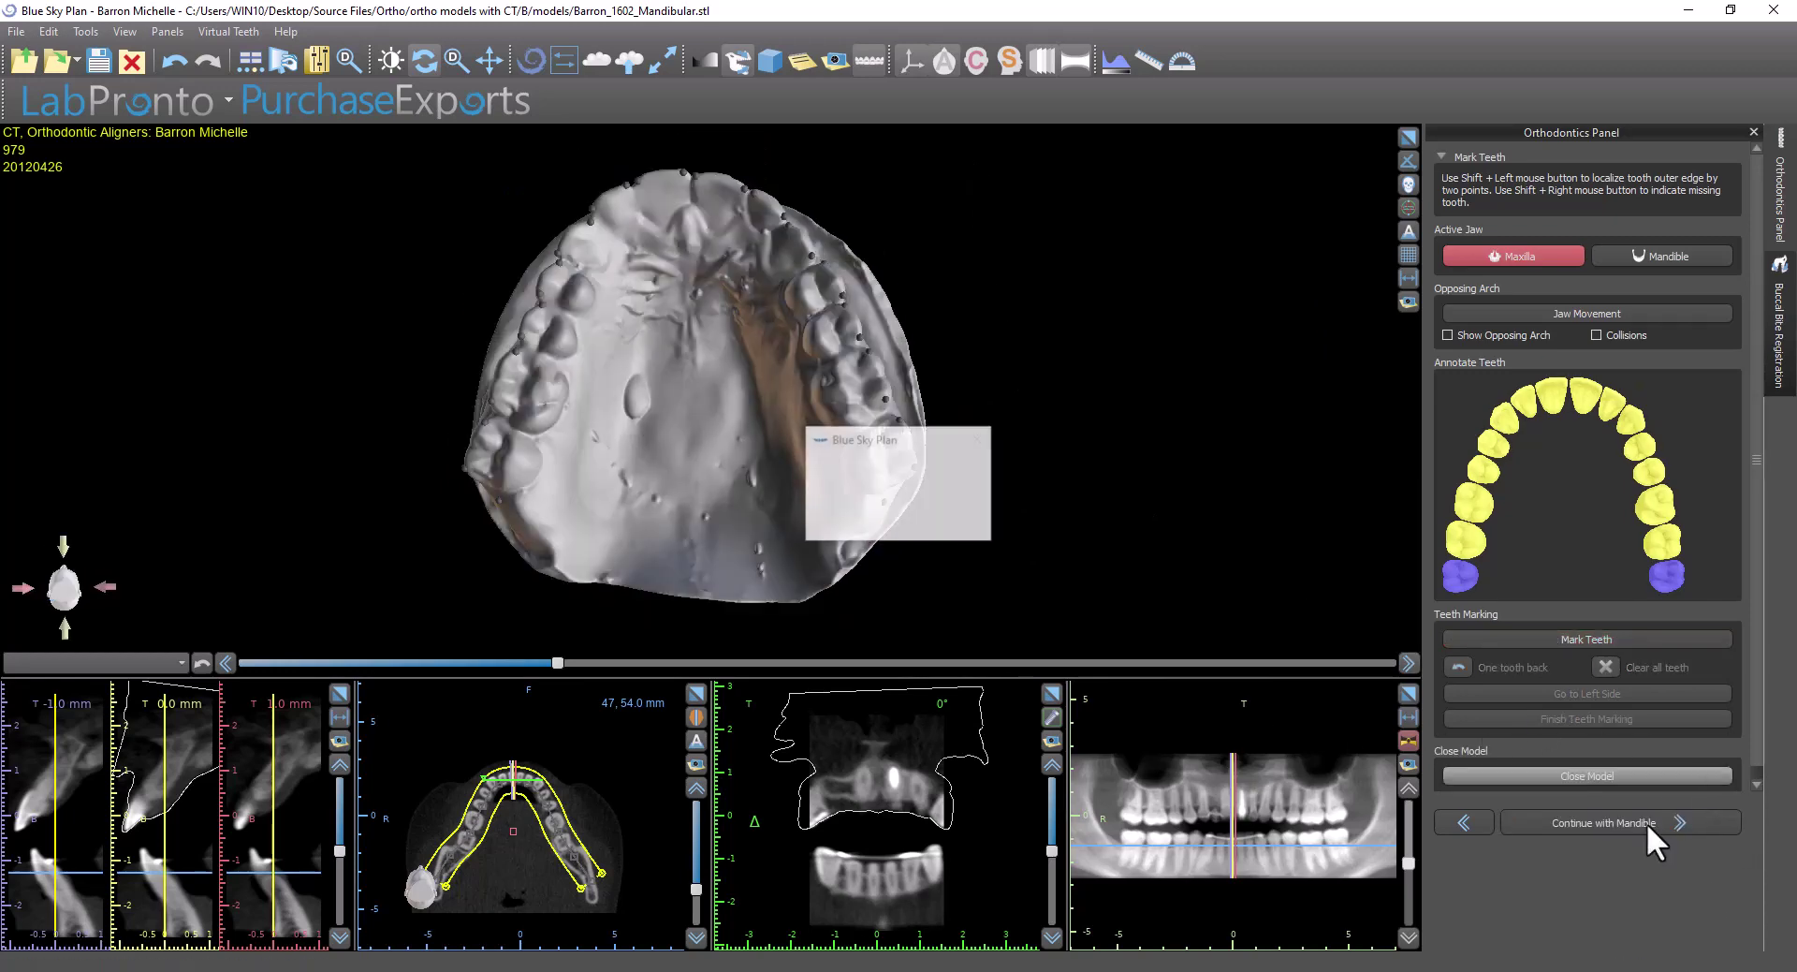
drag(1254, 457, 998, 397)
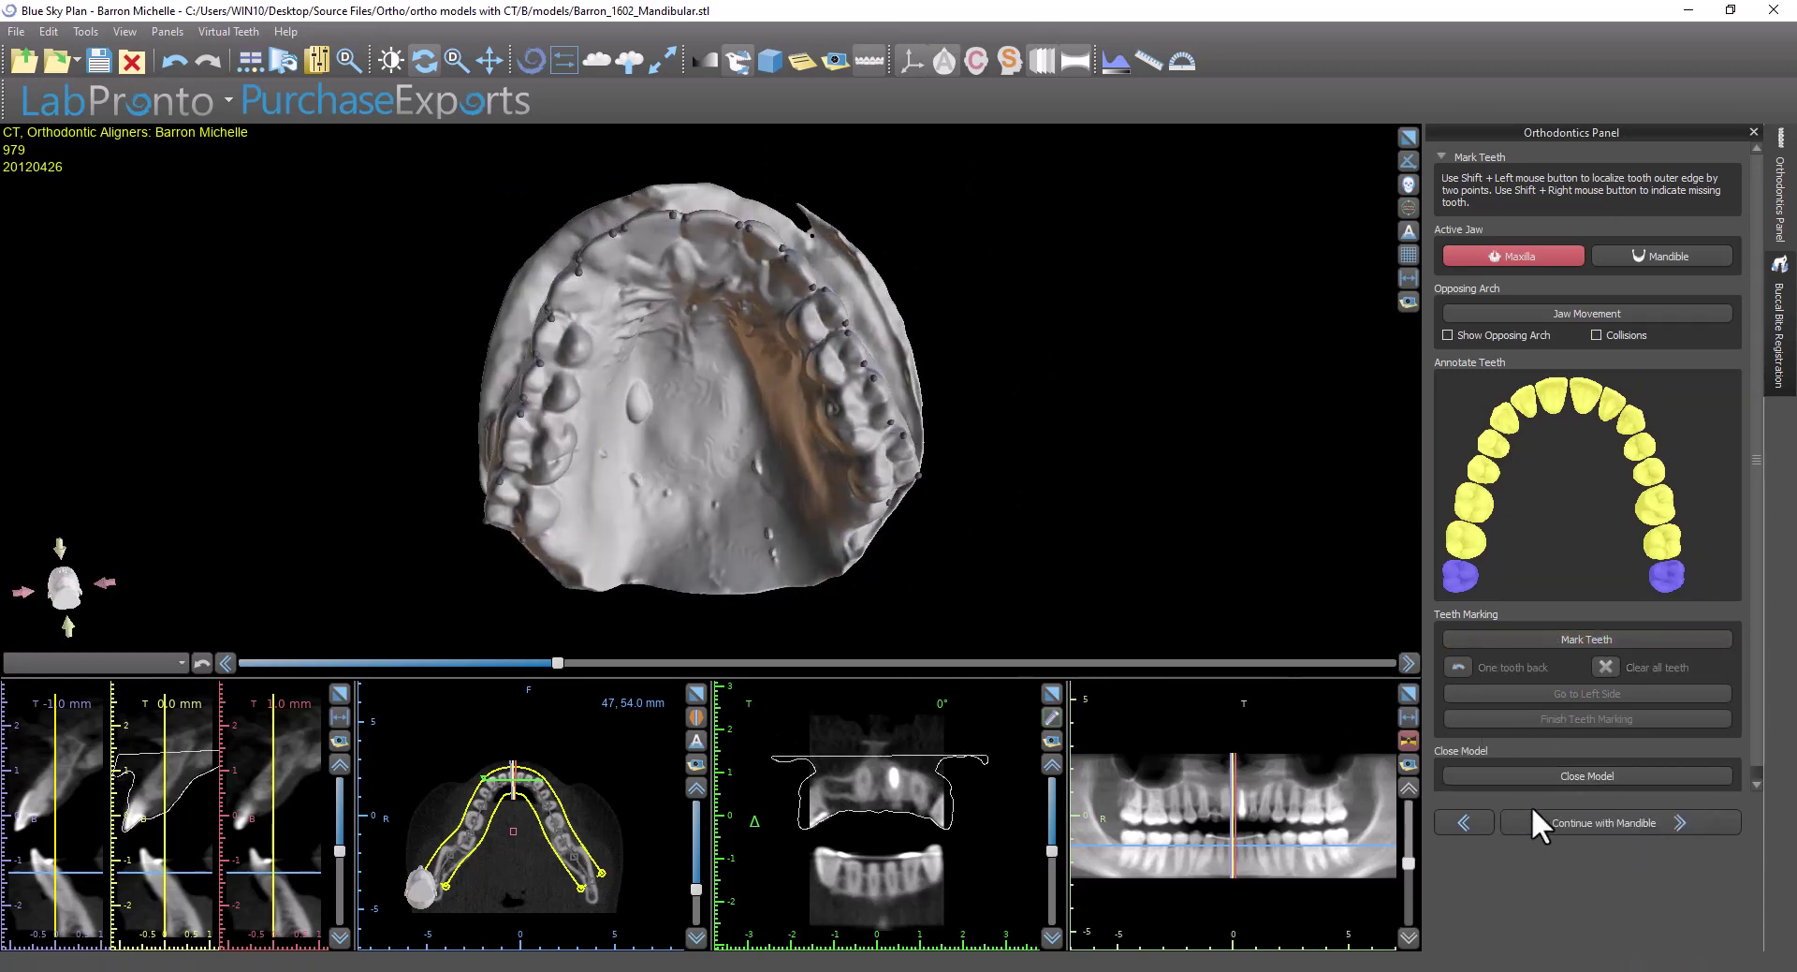
click(1550, 830)
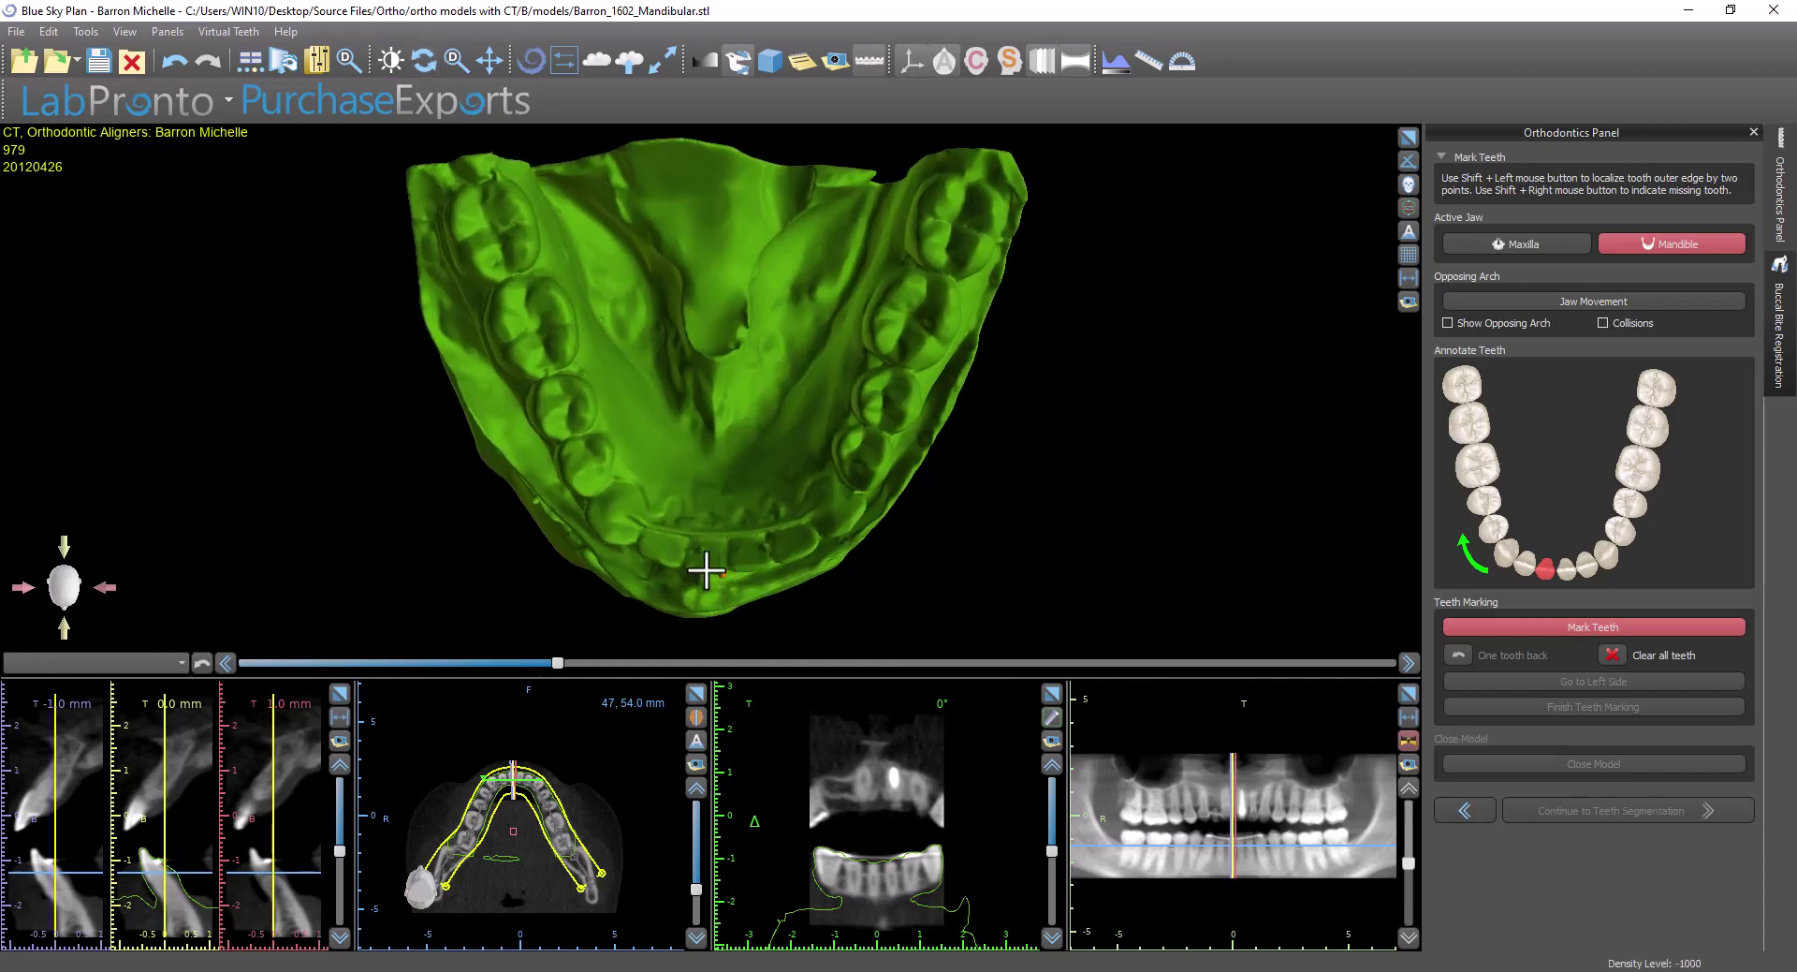
Mark edge points on the lower front teeth along one side
shift+click(686, 574)
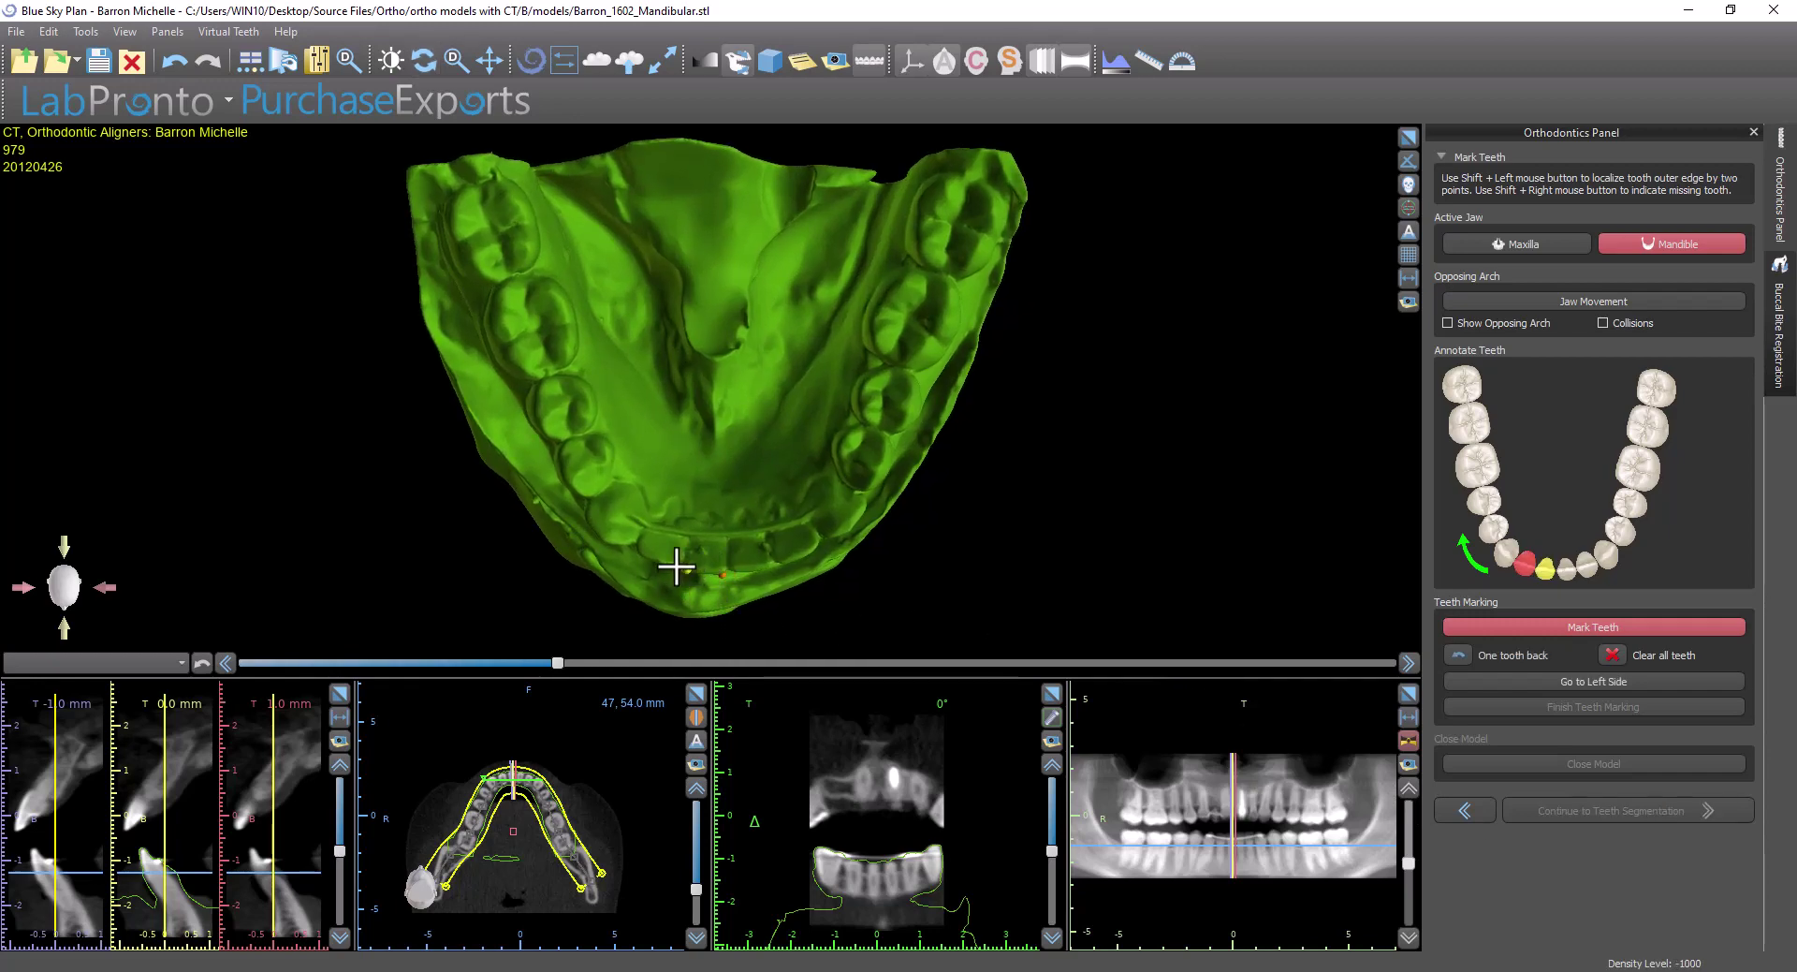
shift+click(643, 550)
mouse_move(627, 557)
mouse_down()
mouse_move(717, 384)
mouse_move(667, 503)
mouse_up()
shift+click(667, 505)
shift+click(651, 502)
shift+click(604, 476)
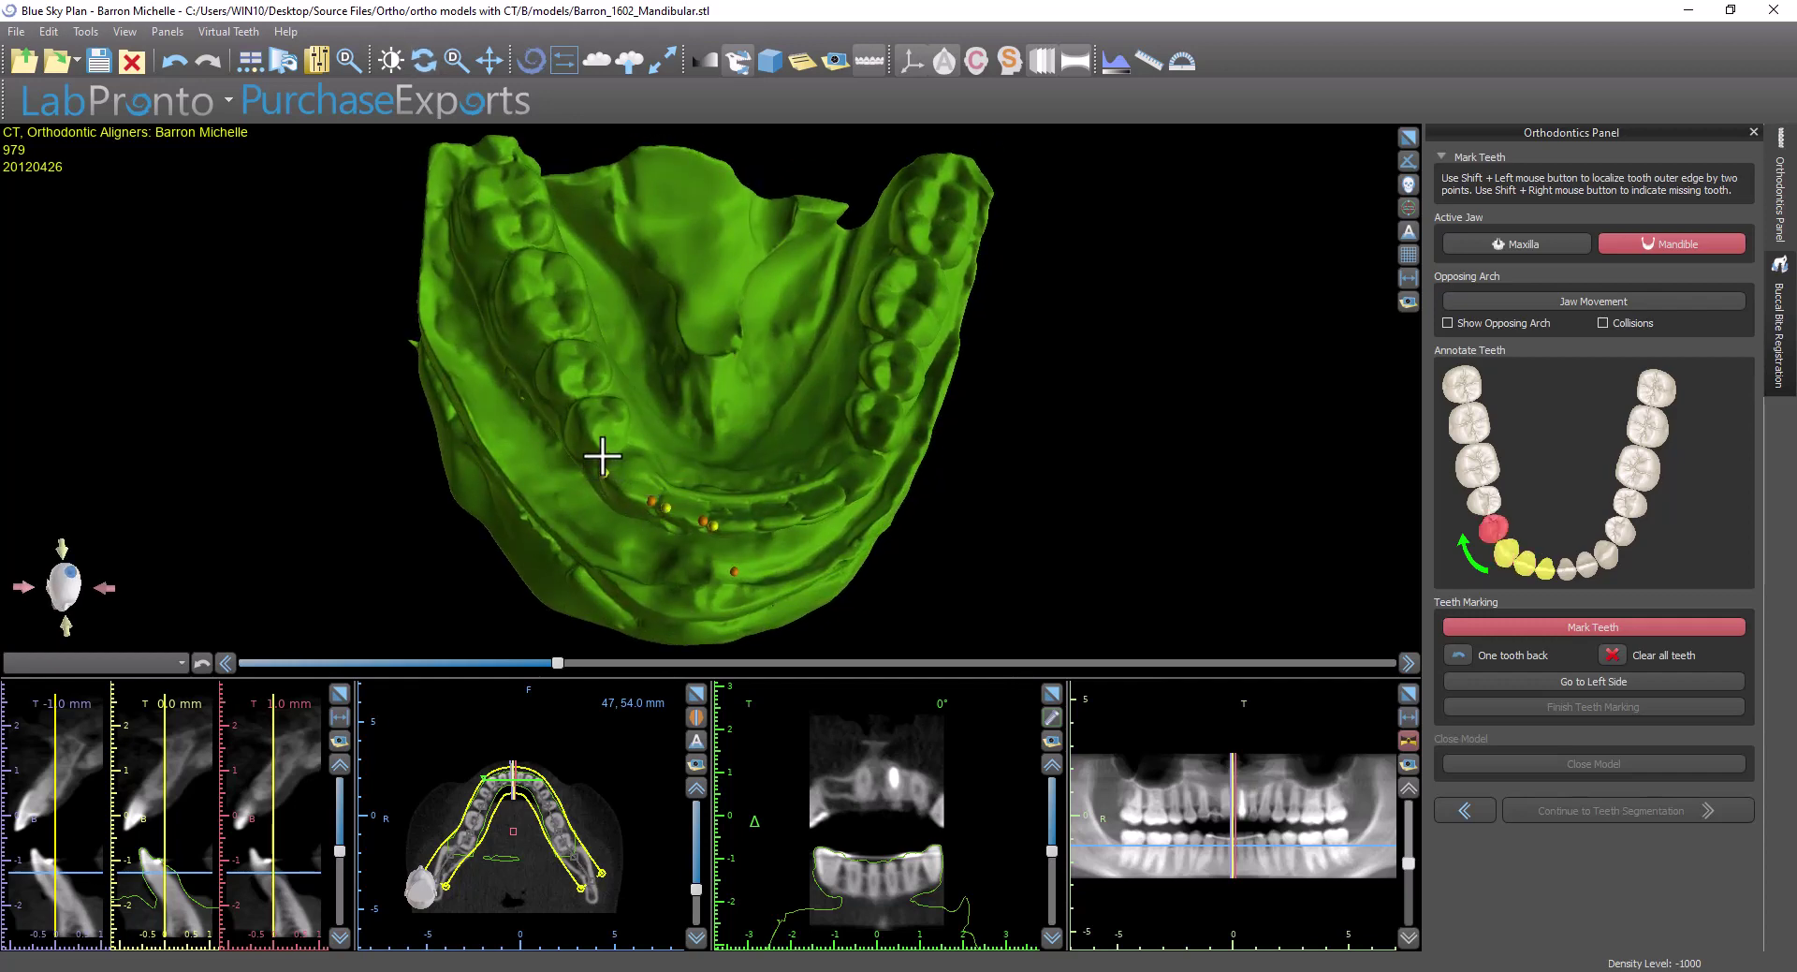
shift+click(577, 412)
Mark the lower premolars and molars on that side back to the last molar
mouse_move(693, 379)
mouse_down()
mouse_move(688, 491)
mouse_move(685, 451)
mouse_move(562, 431)
mouse_up()
shift+click(548, 434)
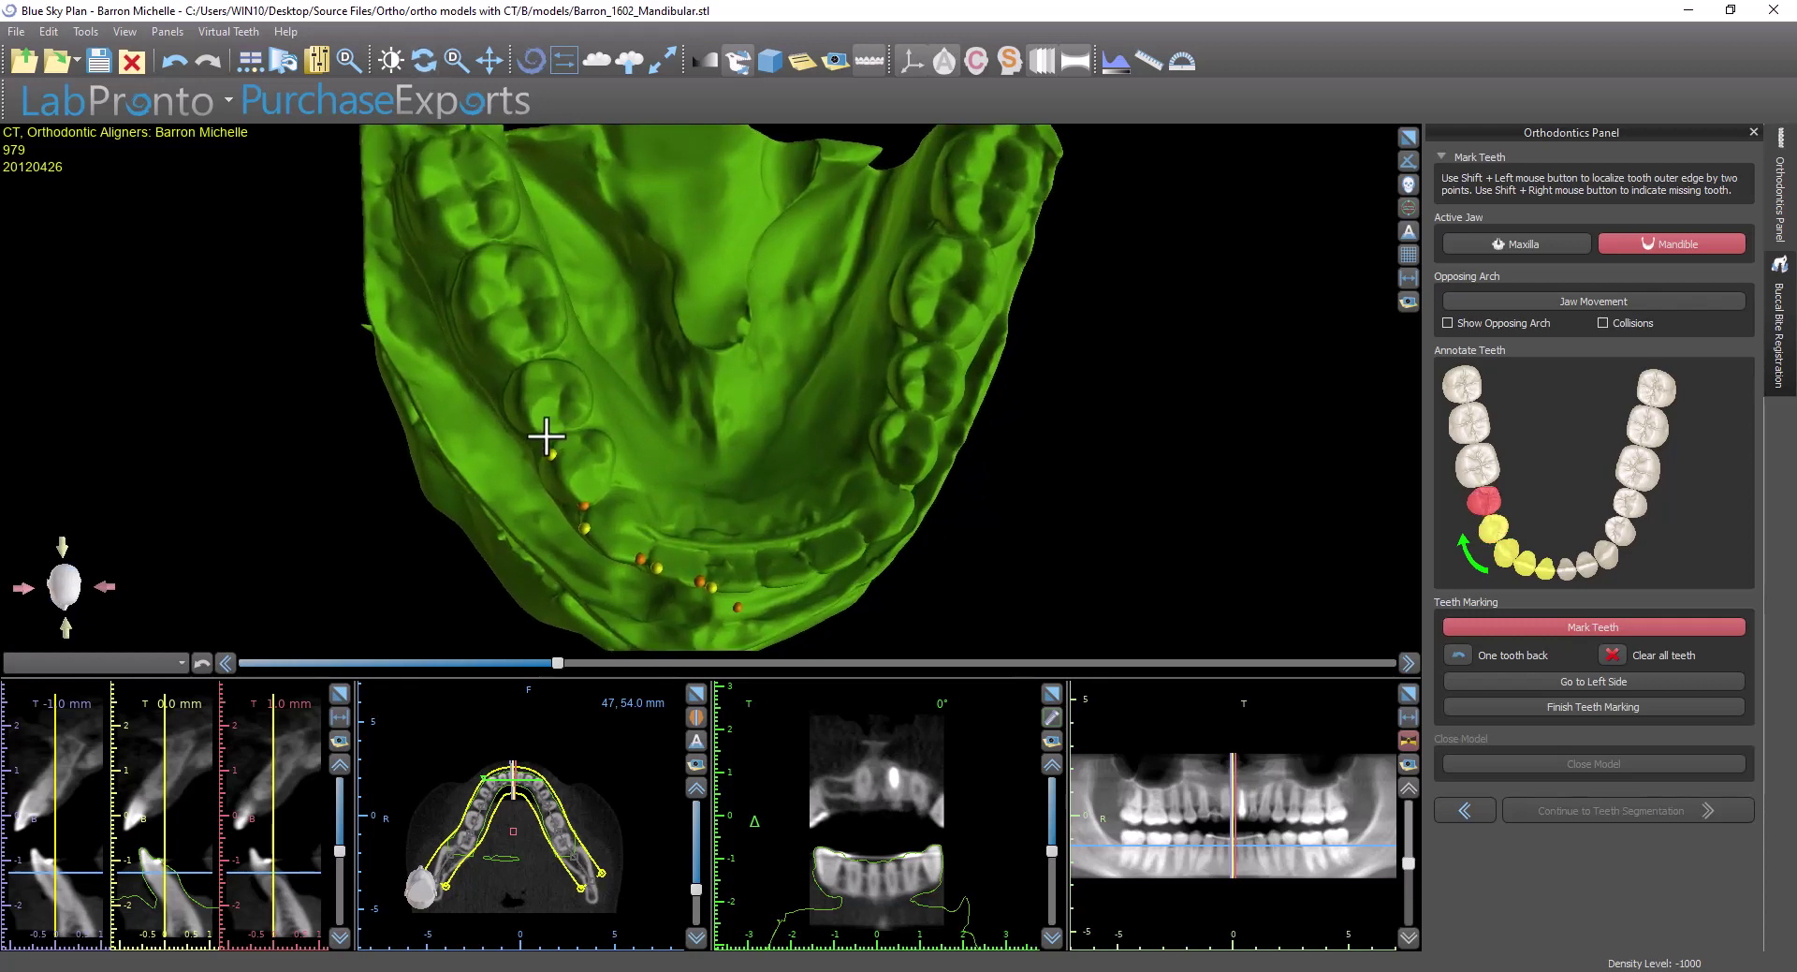
shift+click(520, 376)
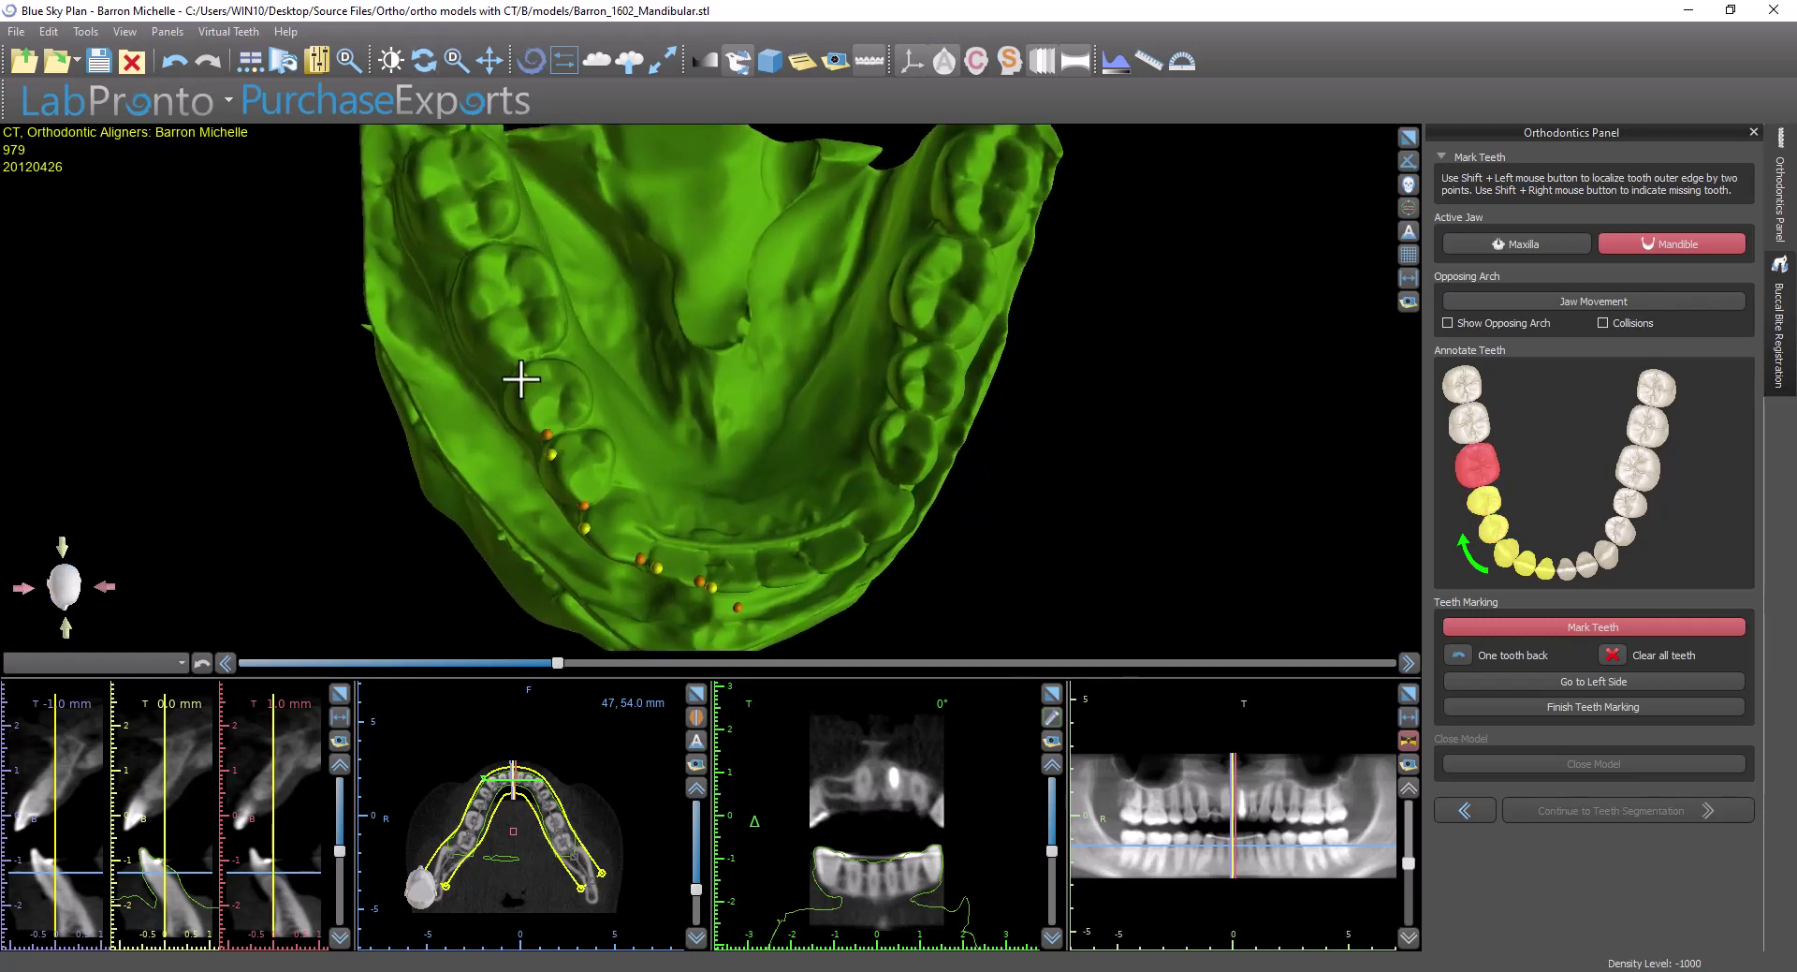
shift+click(471, 273)
mouse_move(490, 289)
mouse_down()
mouse_move(654, 309)
mouse_move(678, 425)
mouse_up()
shift+click(501, 400)
shift+click(476, 275)
drag(478, 272, 615, 193)
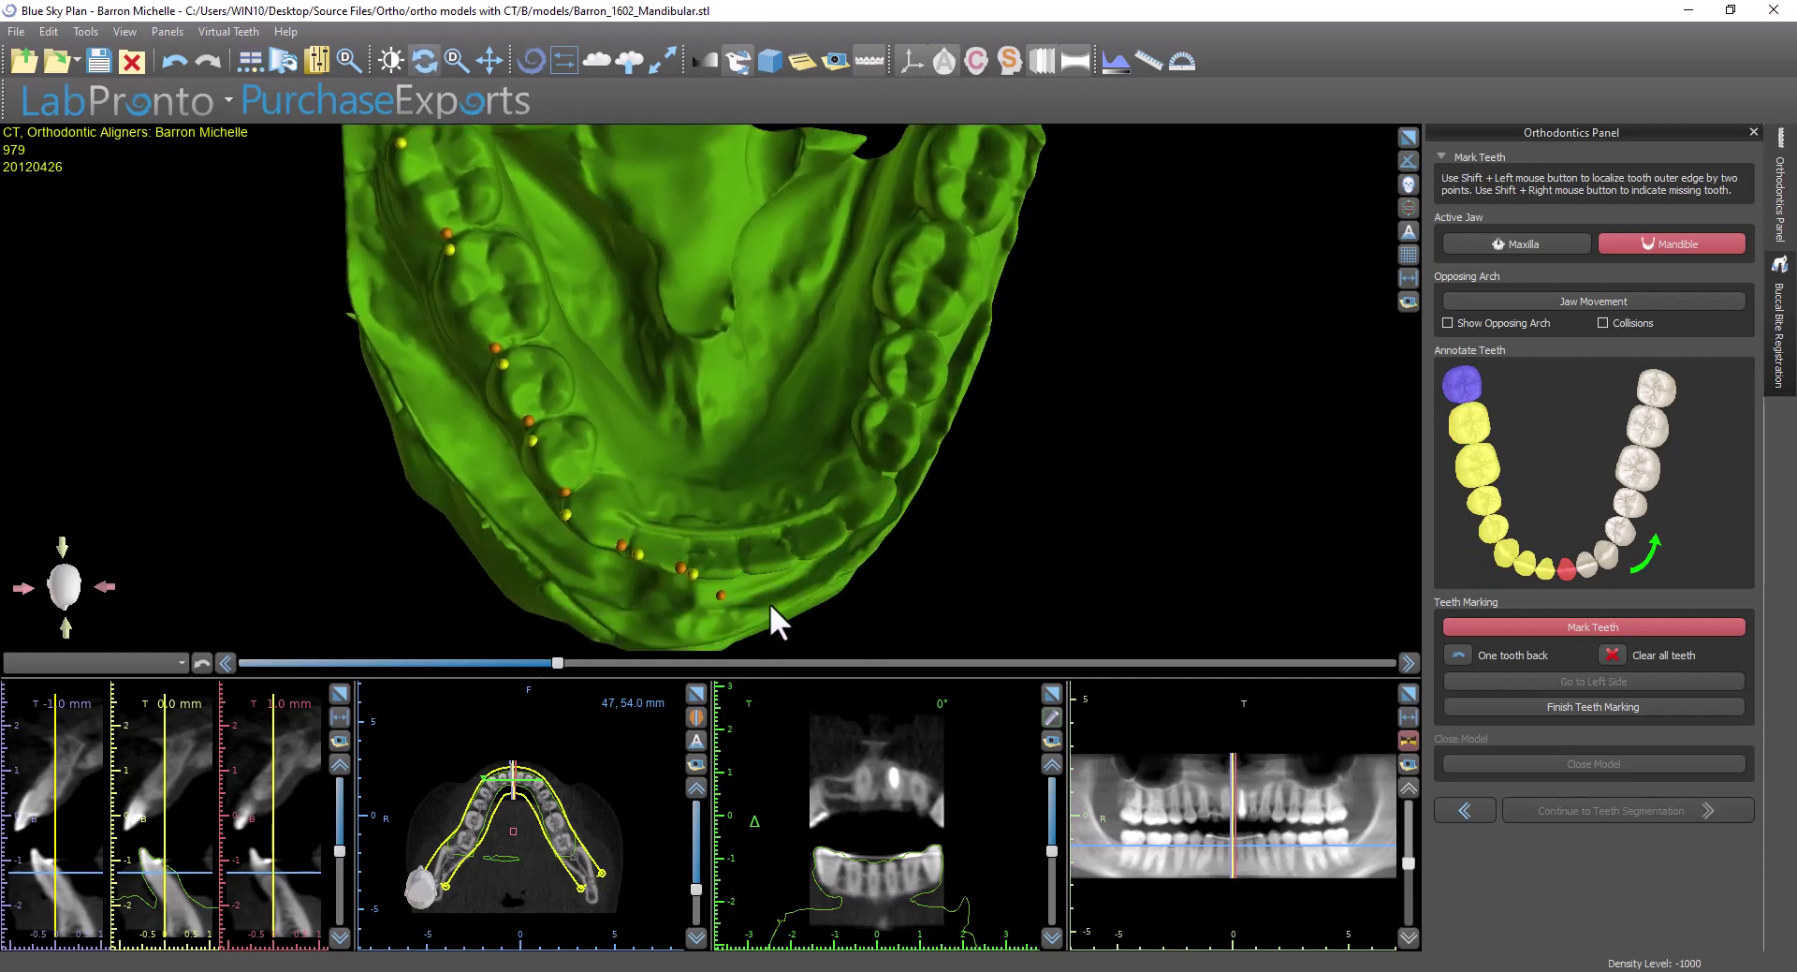
drag(893, 616, 730, 593)
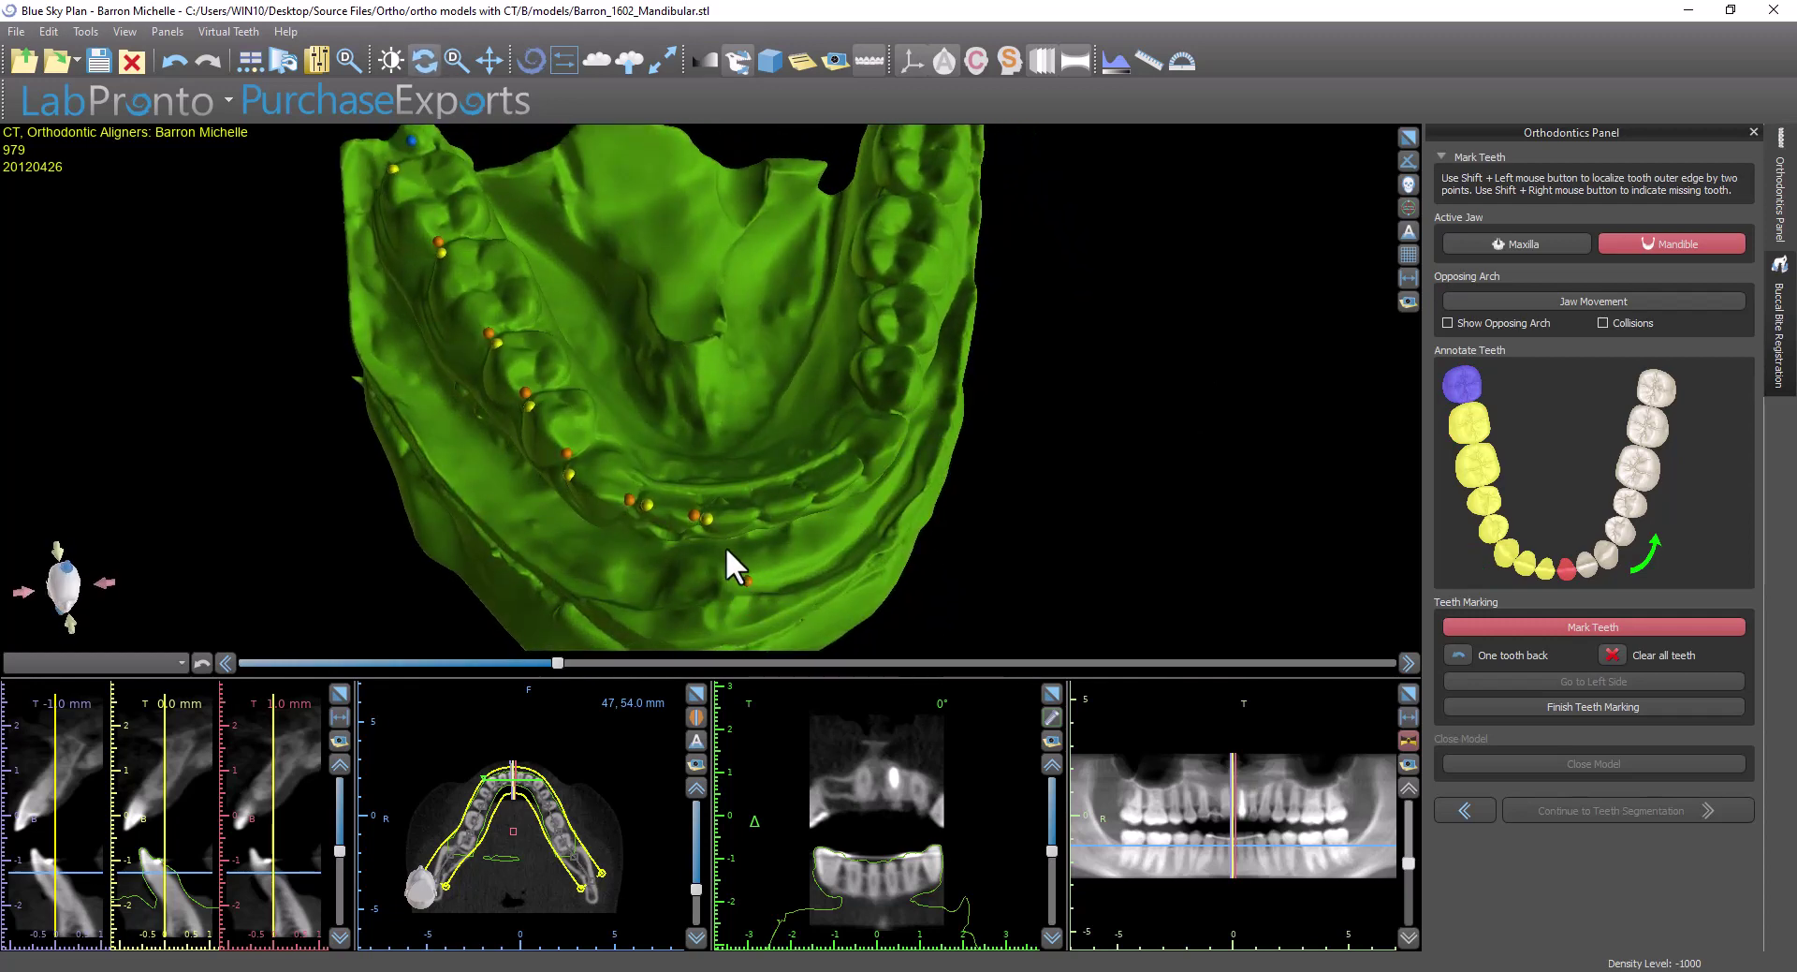
Clear all lower tooth markings and re-mark the lower front teeth
click(1610, 654)
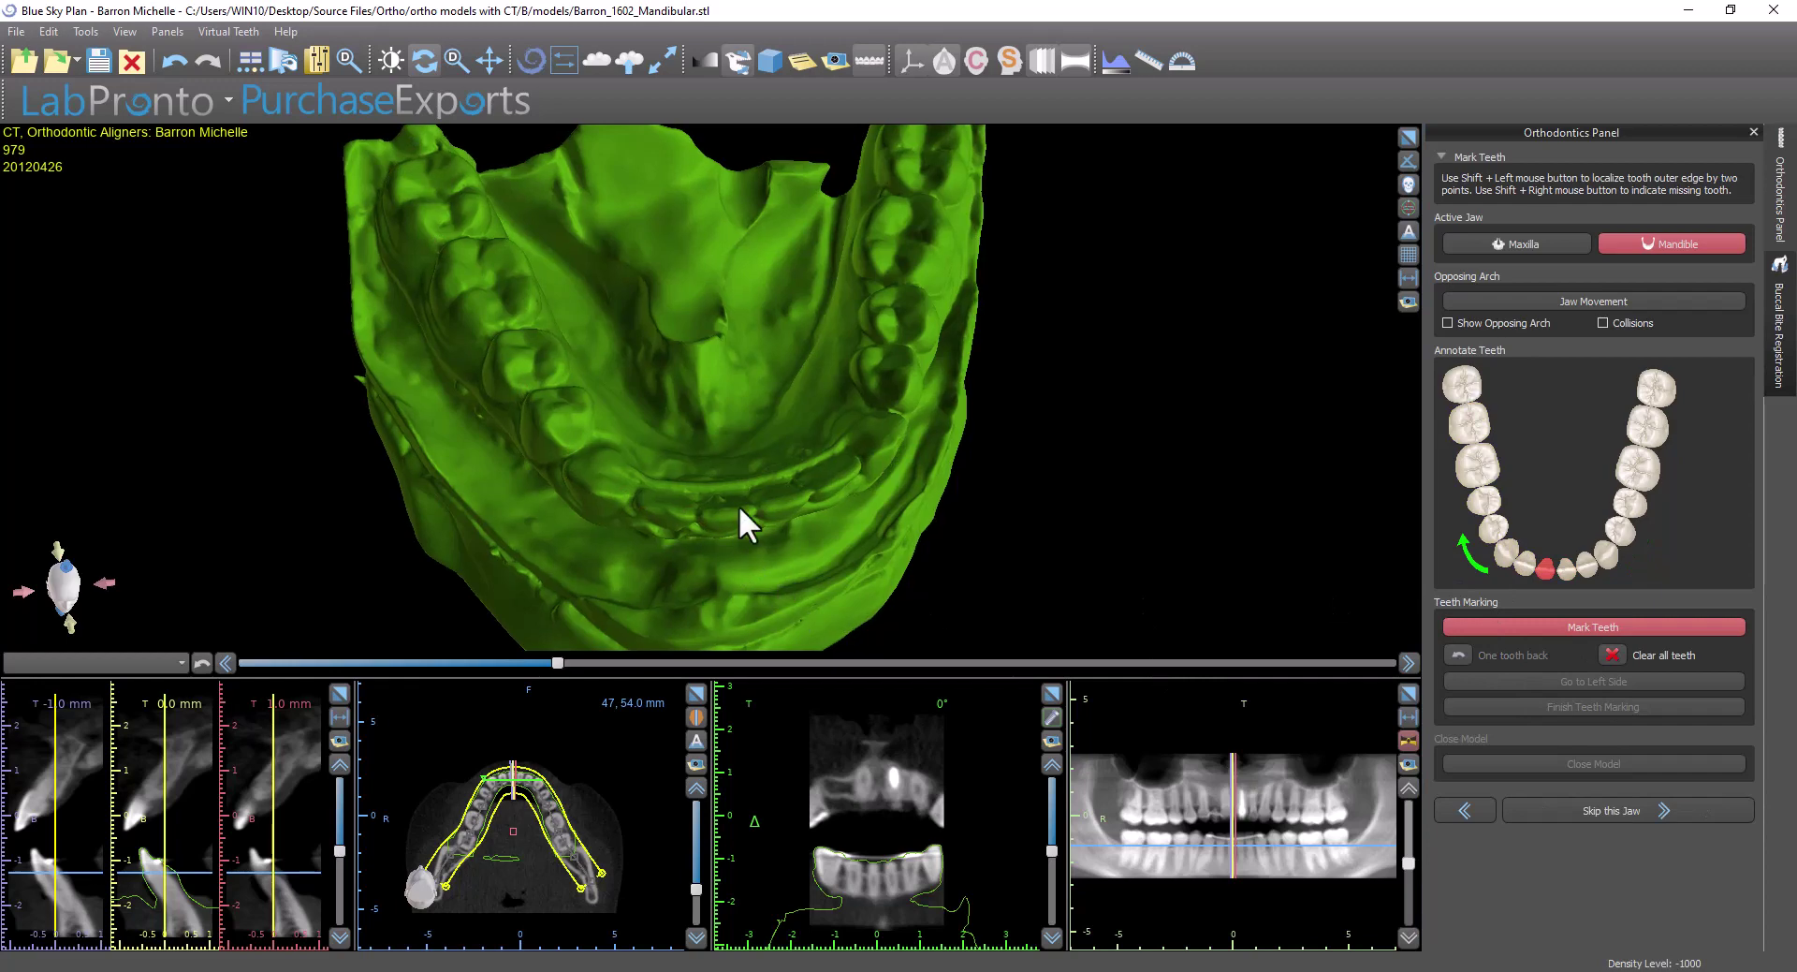
drag(739, 510, 690, 379)
shift+click(718, 427)
shift+click(670, 434)
shift+click(655, 434)
shift+click(606, 424)
mouse_move(607, 424)
mouse_down()
mouse_move(679, 379)
mouse_move(851, 487)
mouse_move(674, 514)
mouse_up()
shift+click(683, 489)
shift+click(620, 462)
shift+click(622, 448)
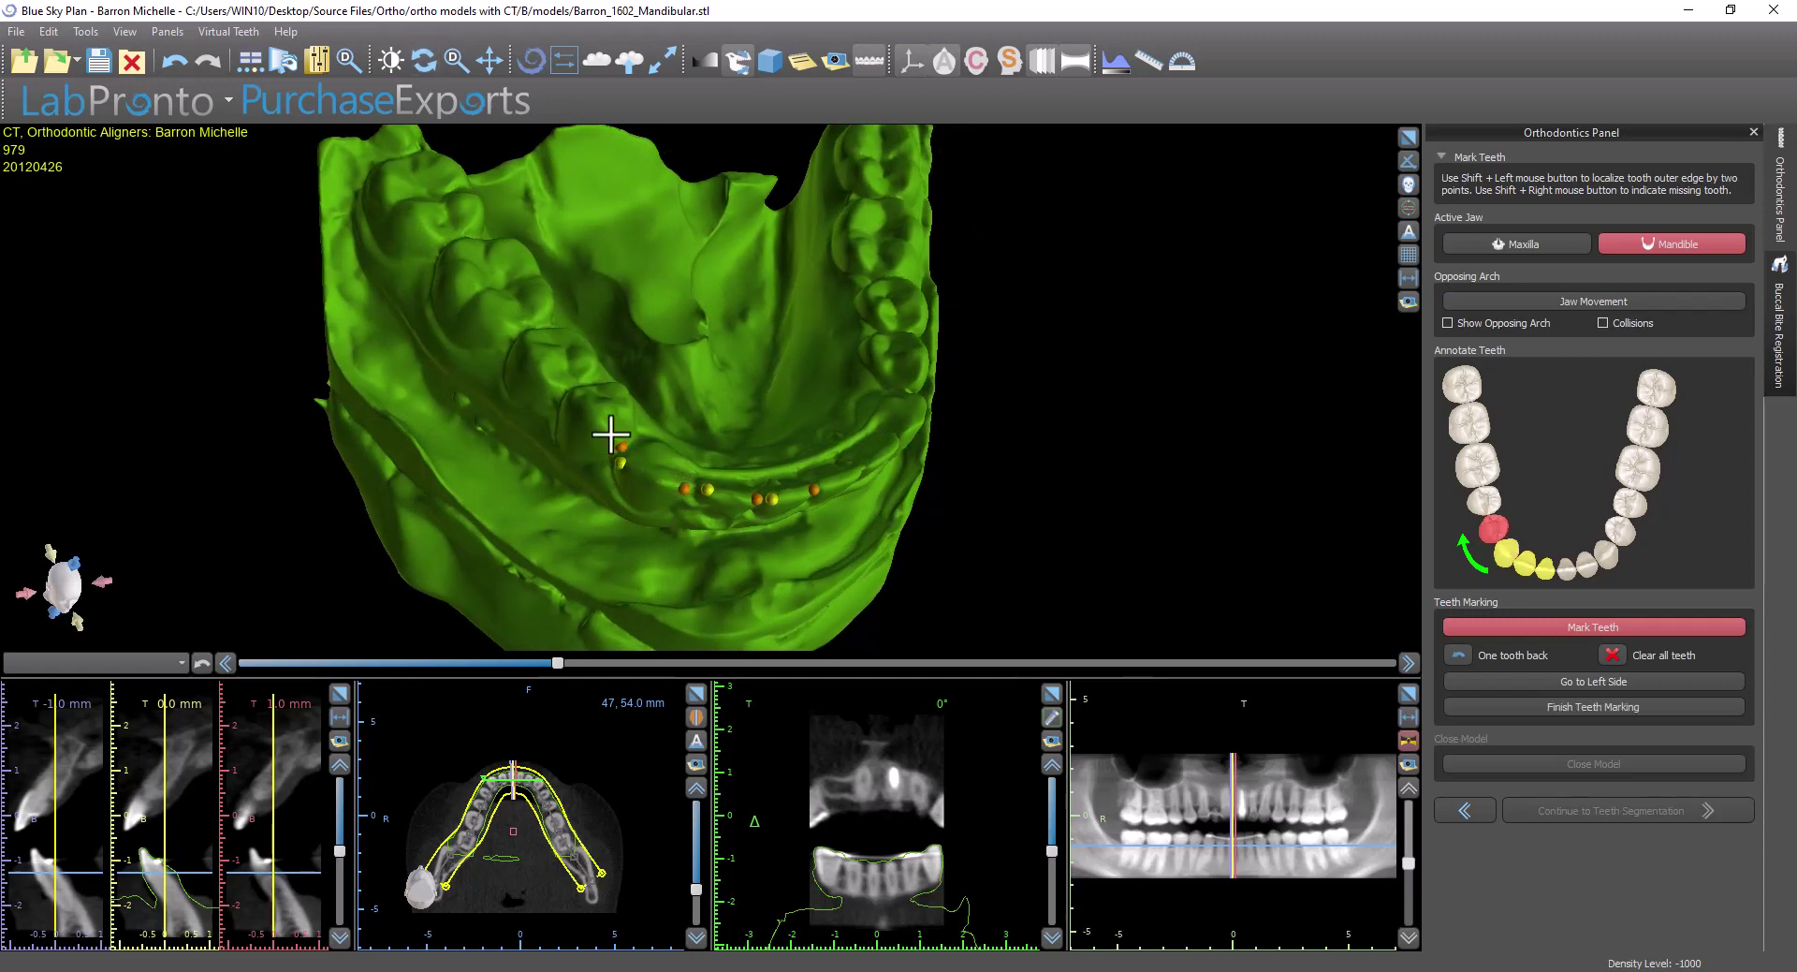
Mark the lower molars on the first side and flag the back molar as missing
shift+click(527, 338)
drag(564, 277, 530, 434)
shift+click(525, 447)
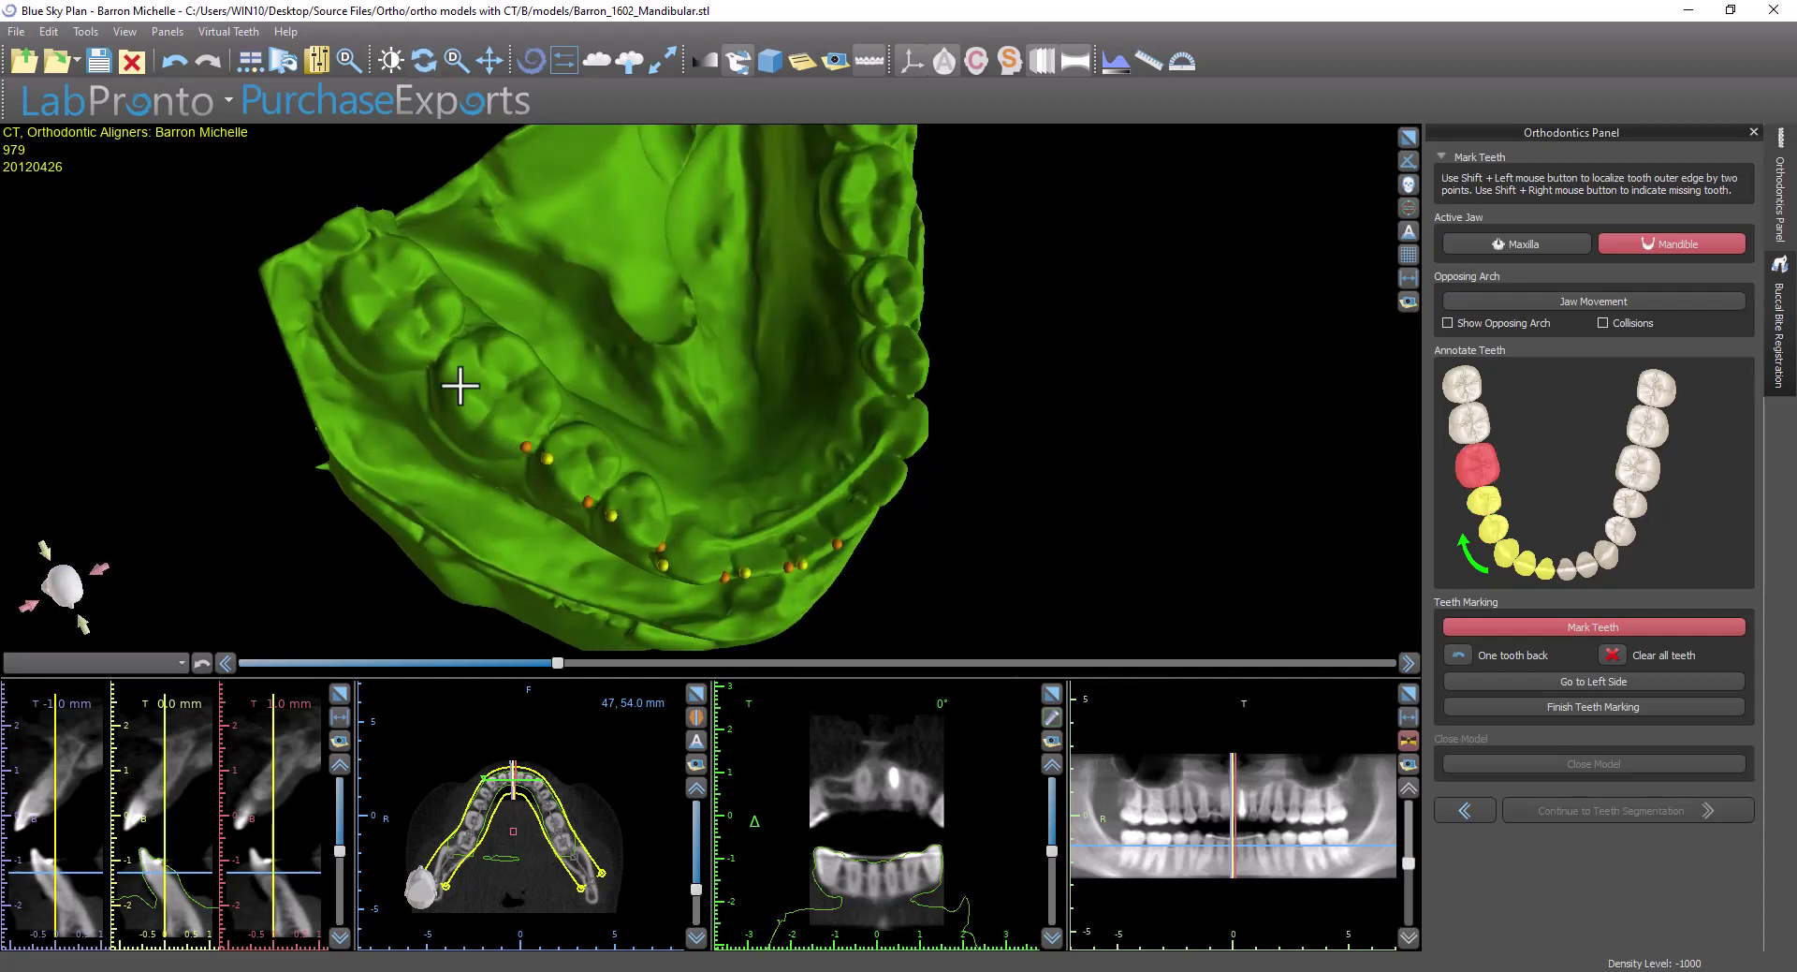
shift+click(452, 378)
shift+click(413, 356)
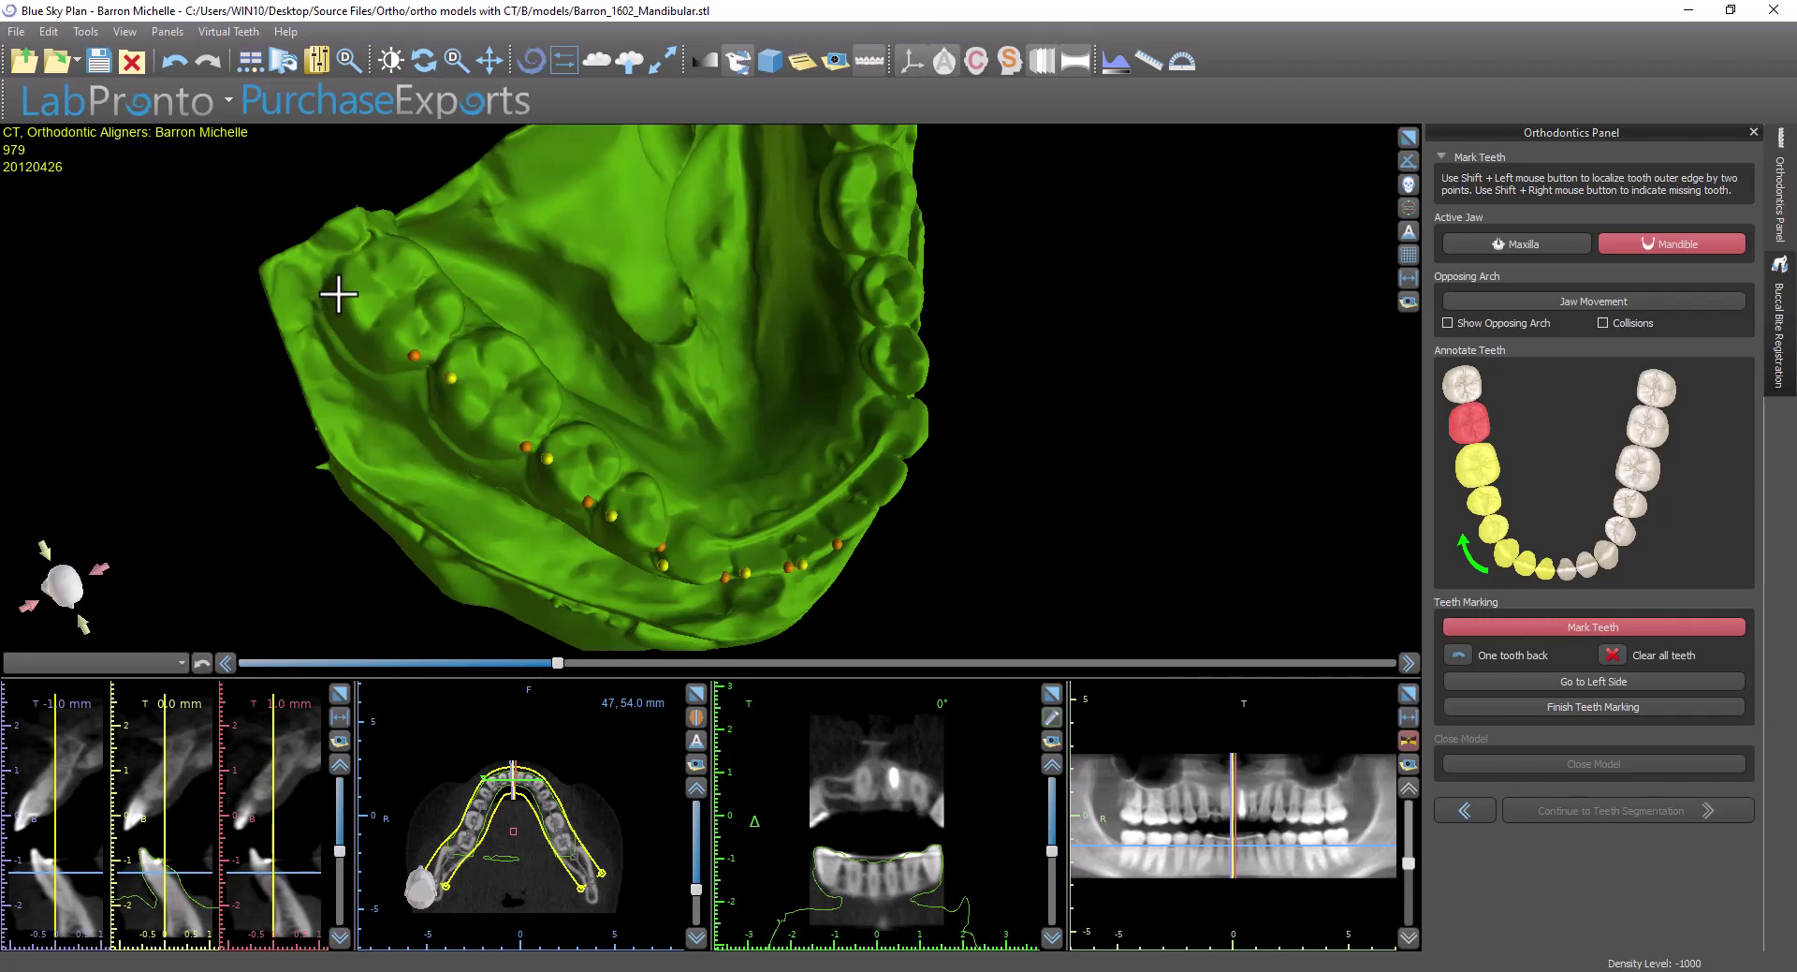
shift+click(341, 283)
shift+right_click(343, 246)
Mark the lower teeth on the other side and flag its last molar as missing
drag(559, 346, 818, 583)
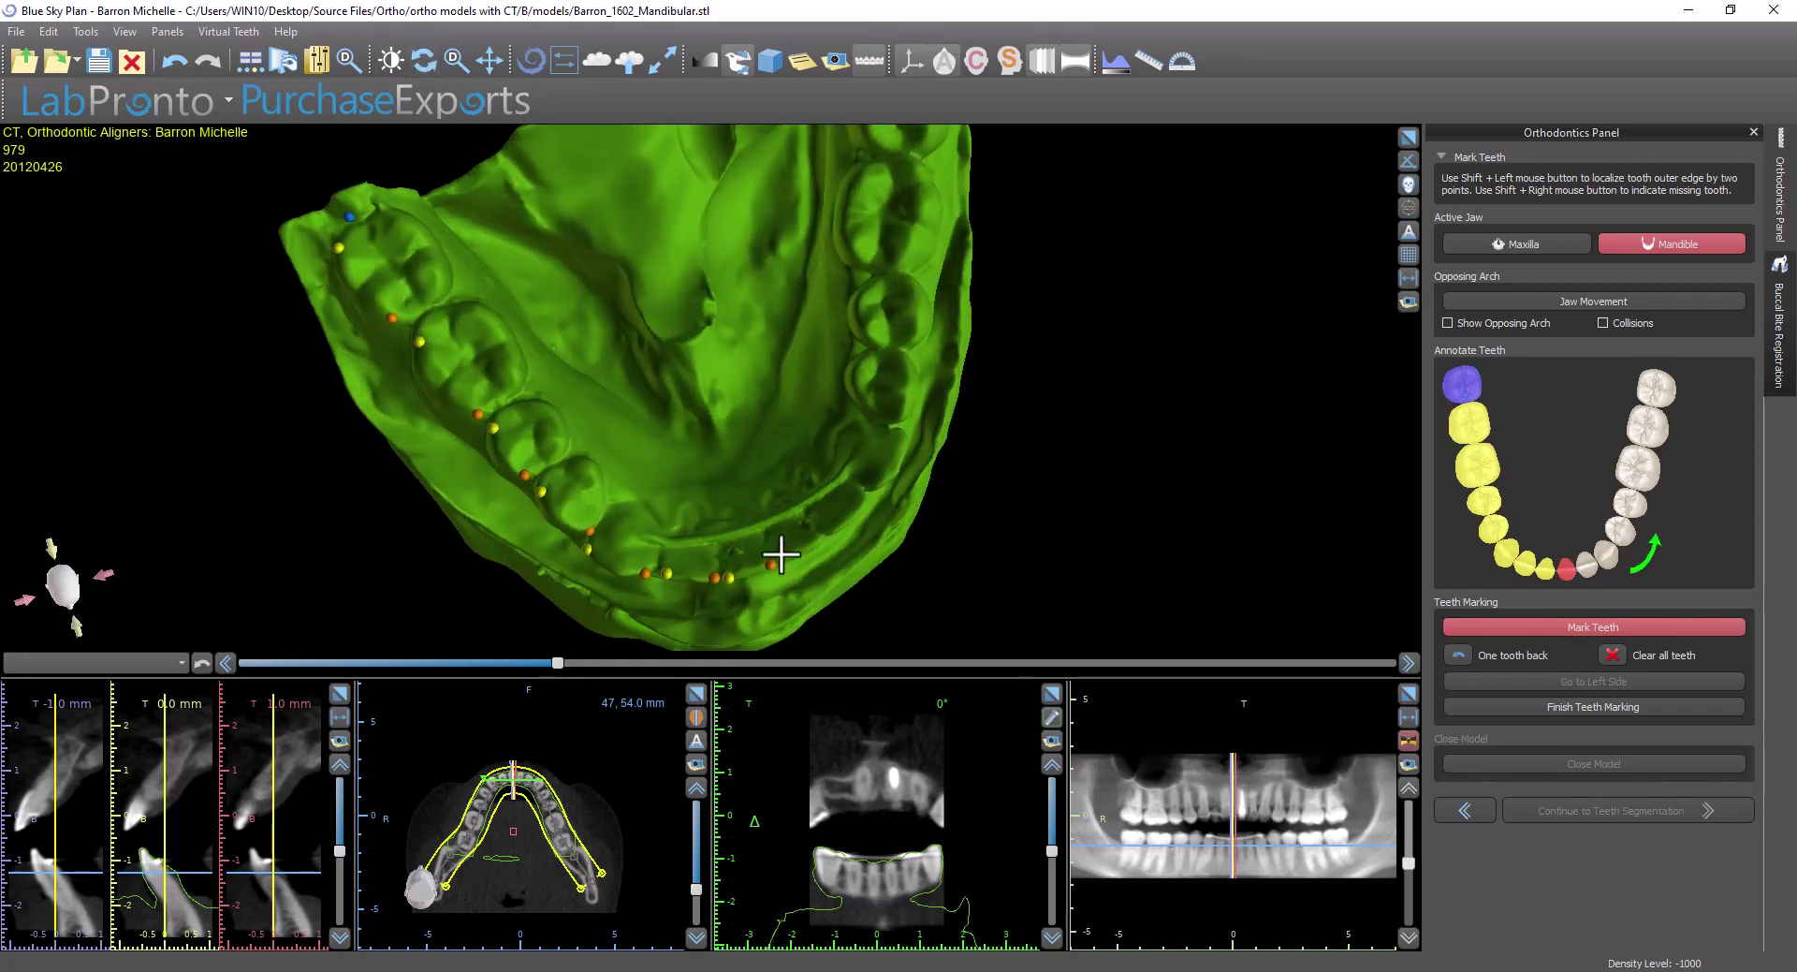
shift+click(777, 559)
shift+click(829, 535)
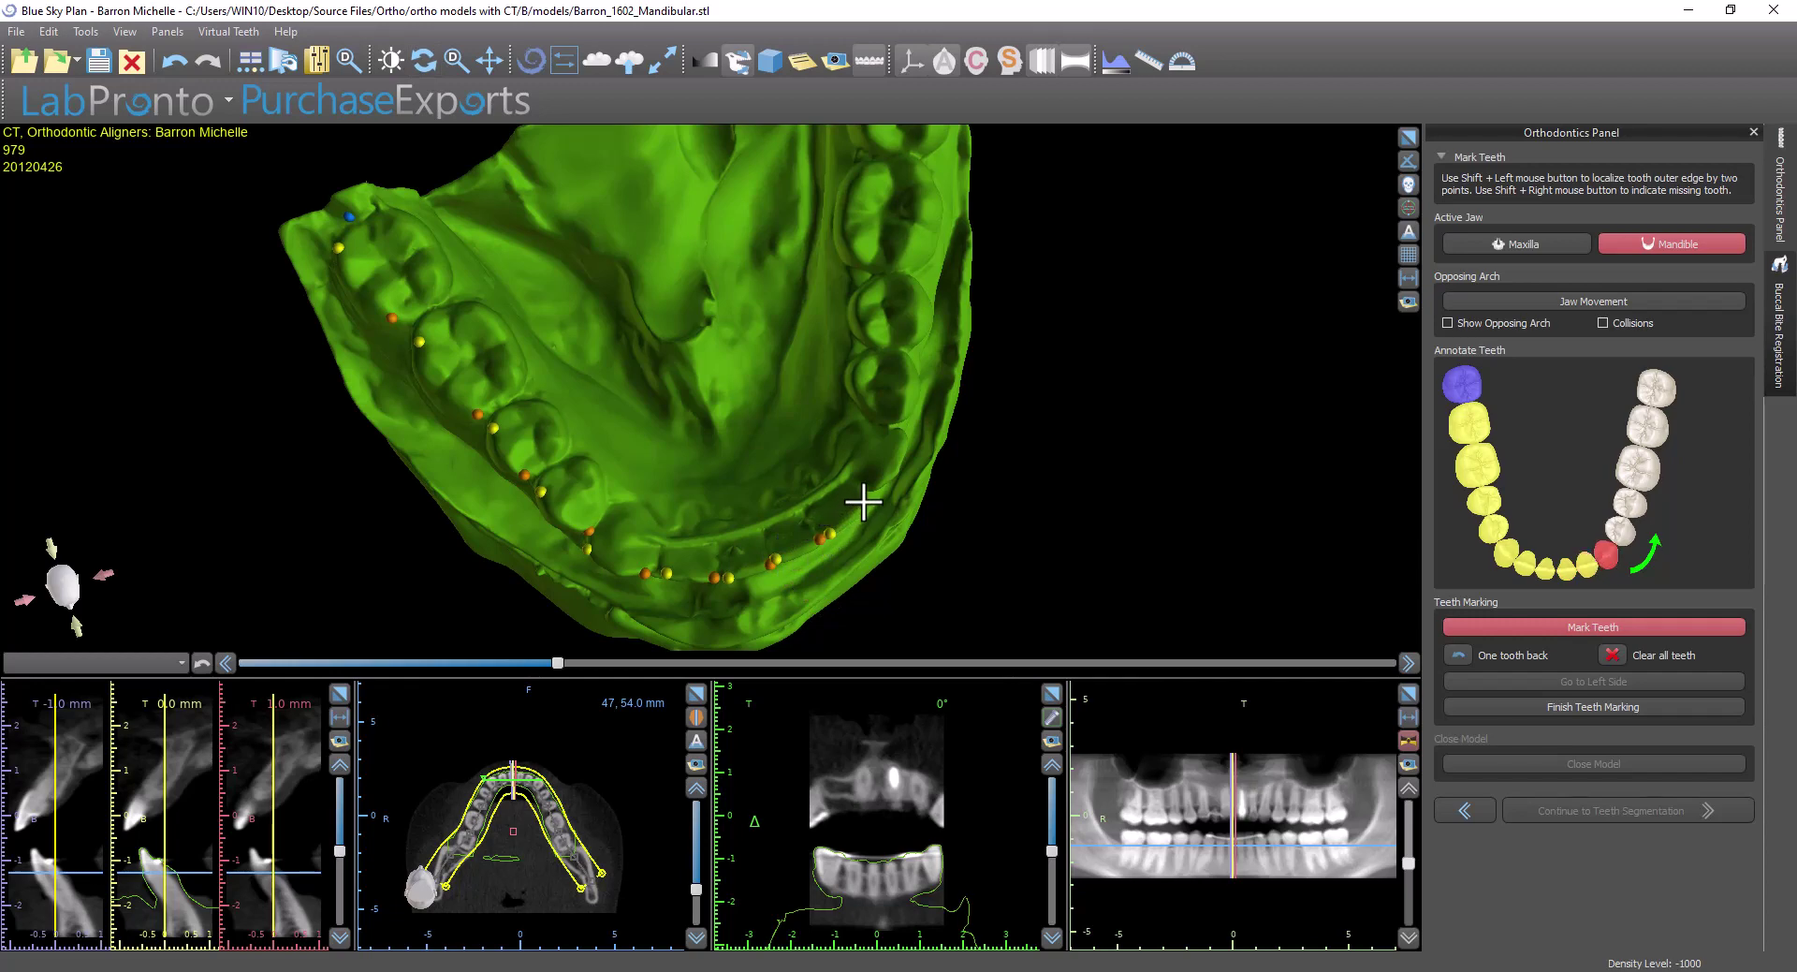
drag(1018, 498, 941, 571)
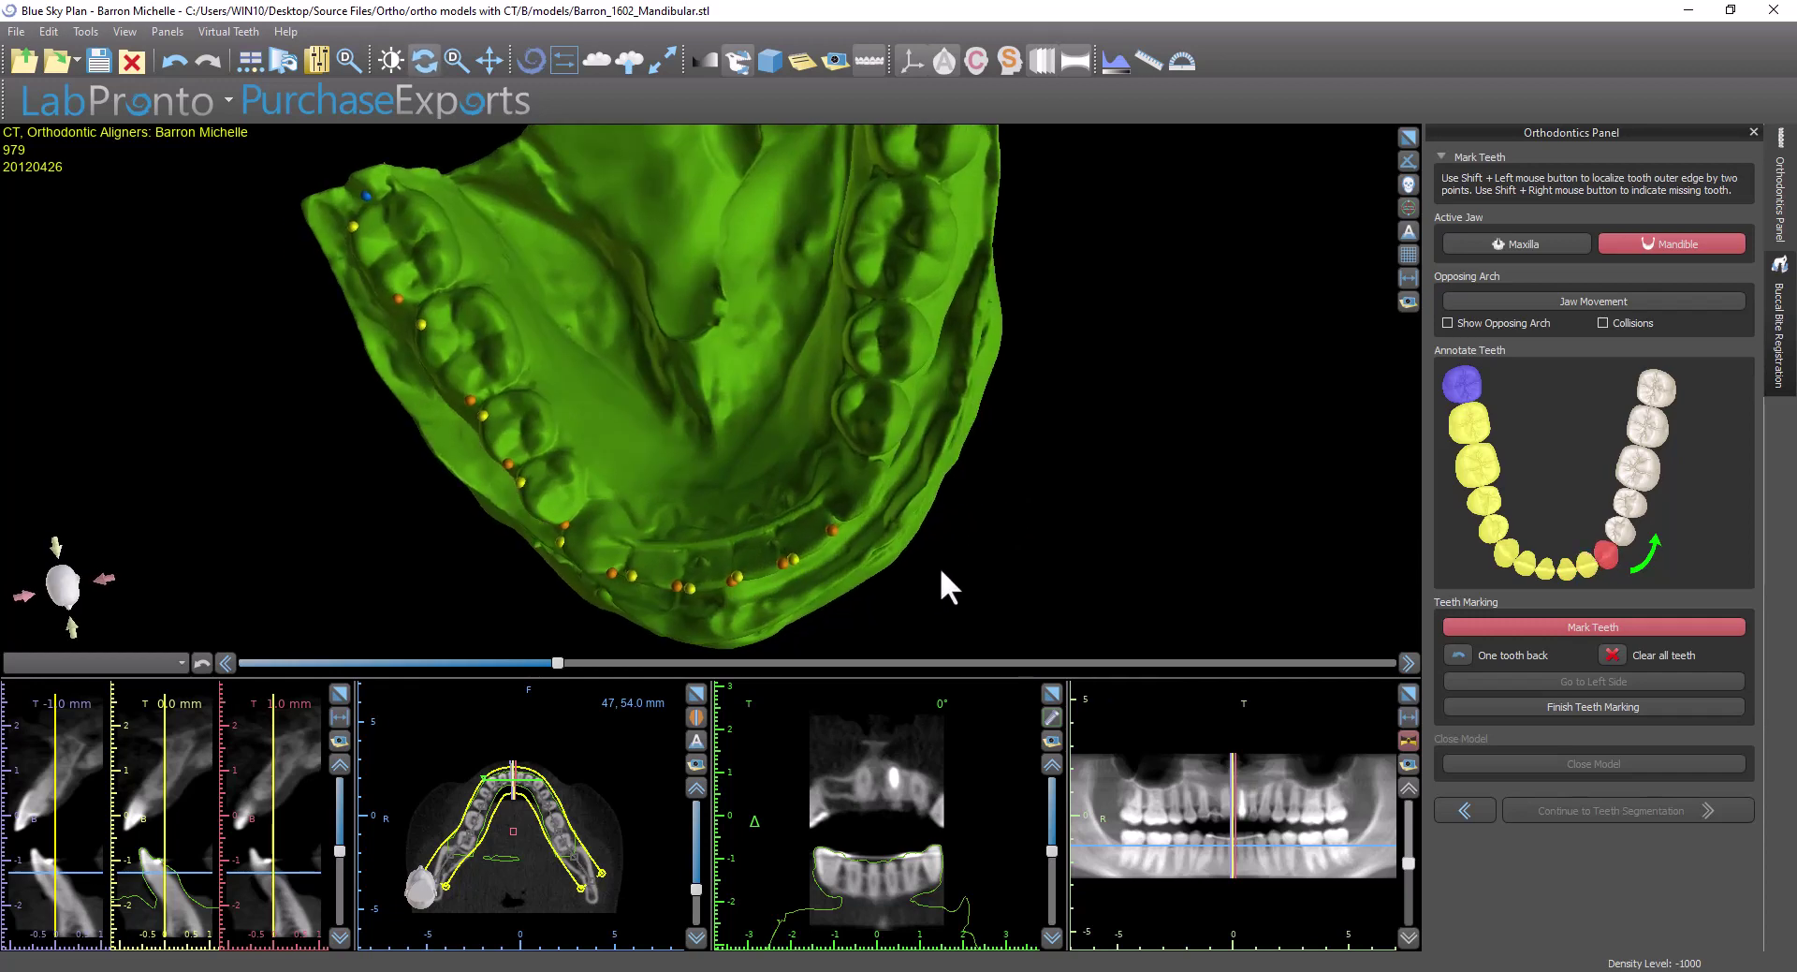
drag(877, 474, 850, 589)
shift+click(859, 523)
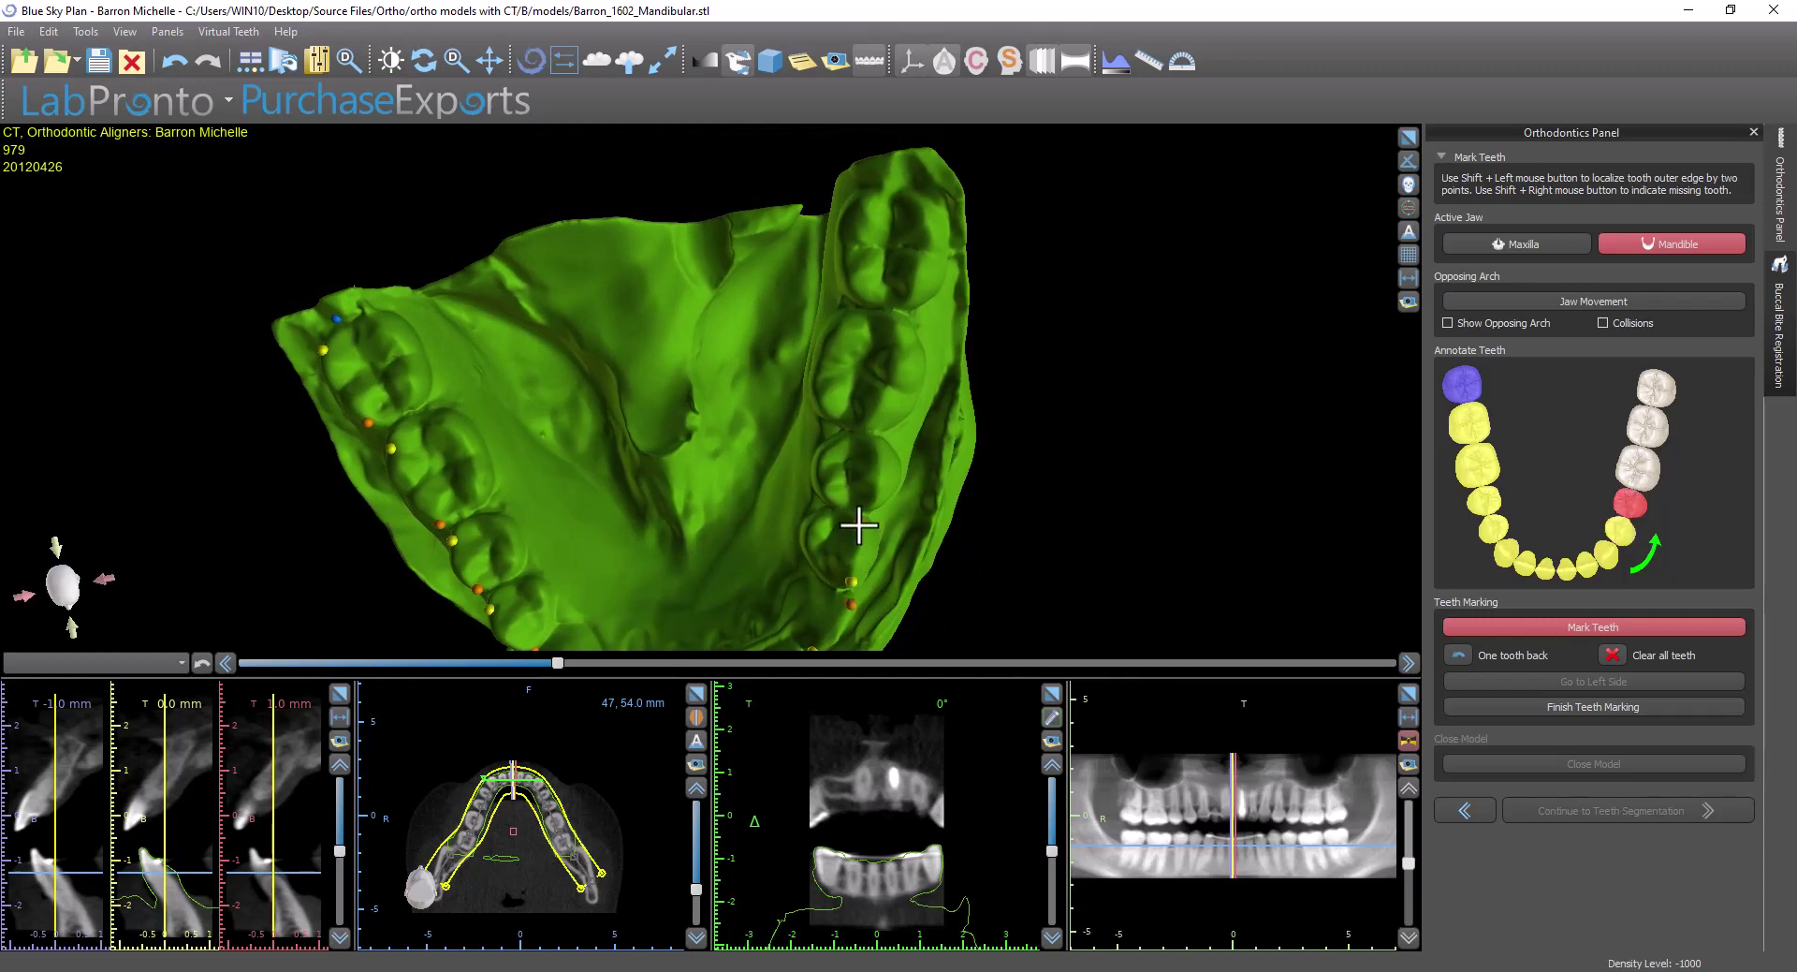
shift+click(876, 507)
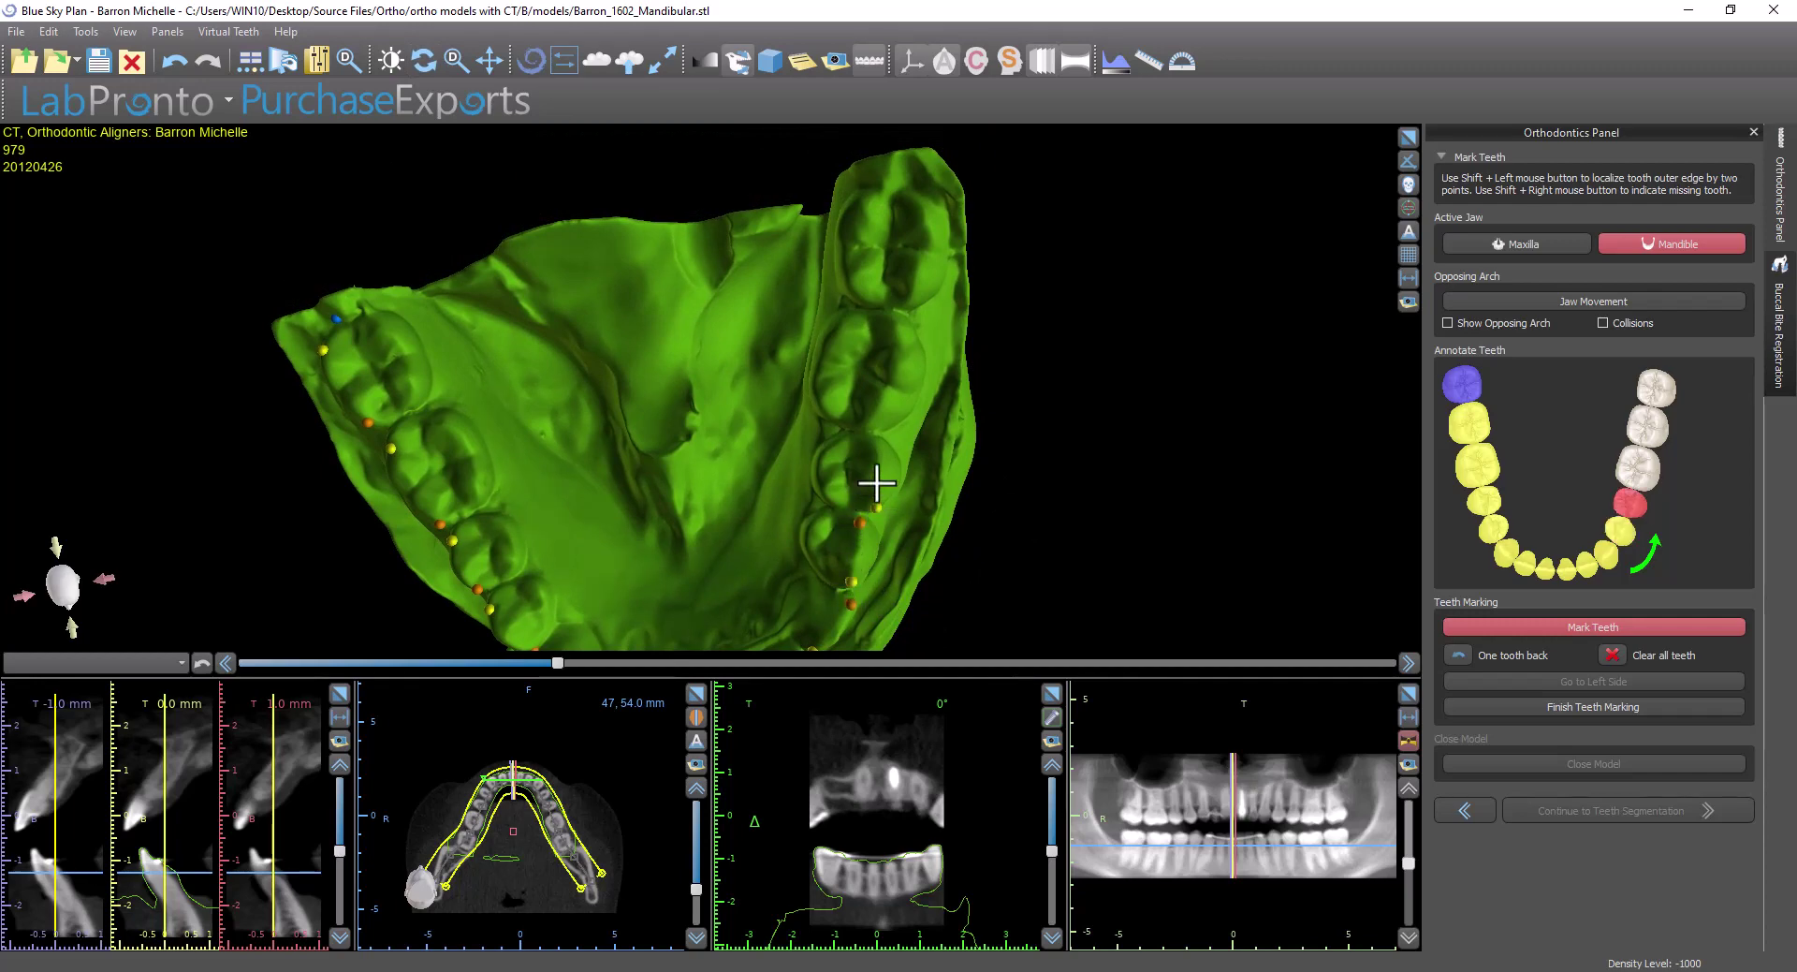
shift+click(874, 429)
shift+click(899, 322)
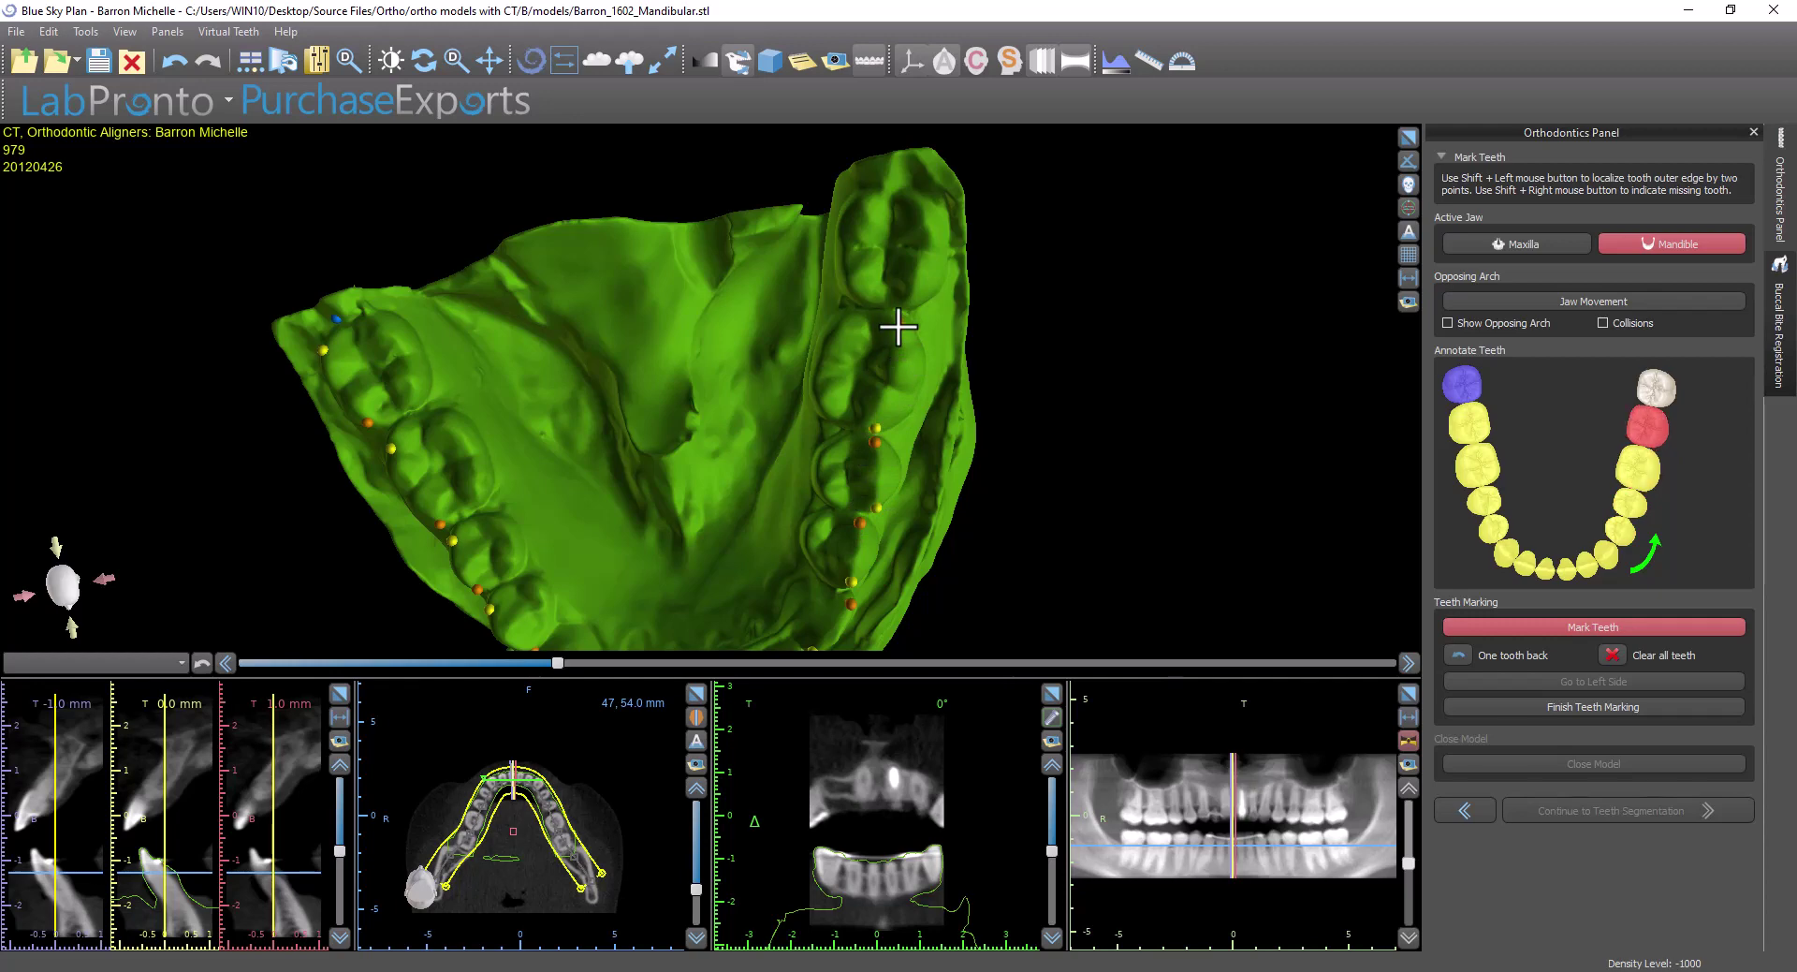
shift+click(910, 296)
shift+right_click(924, 208)
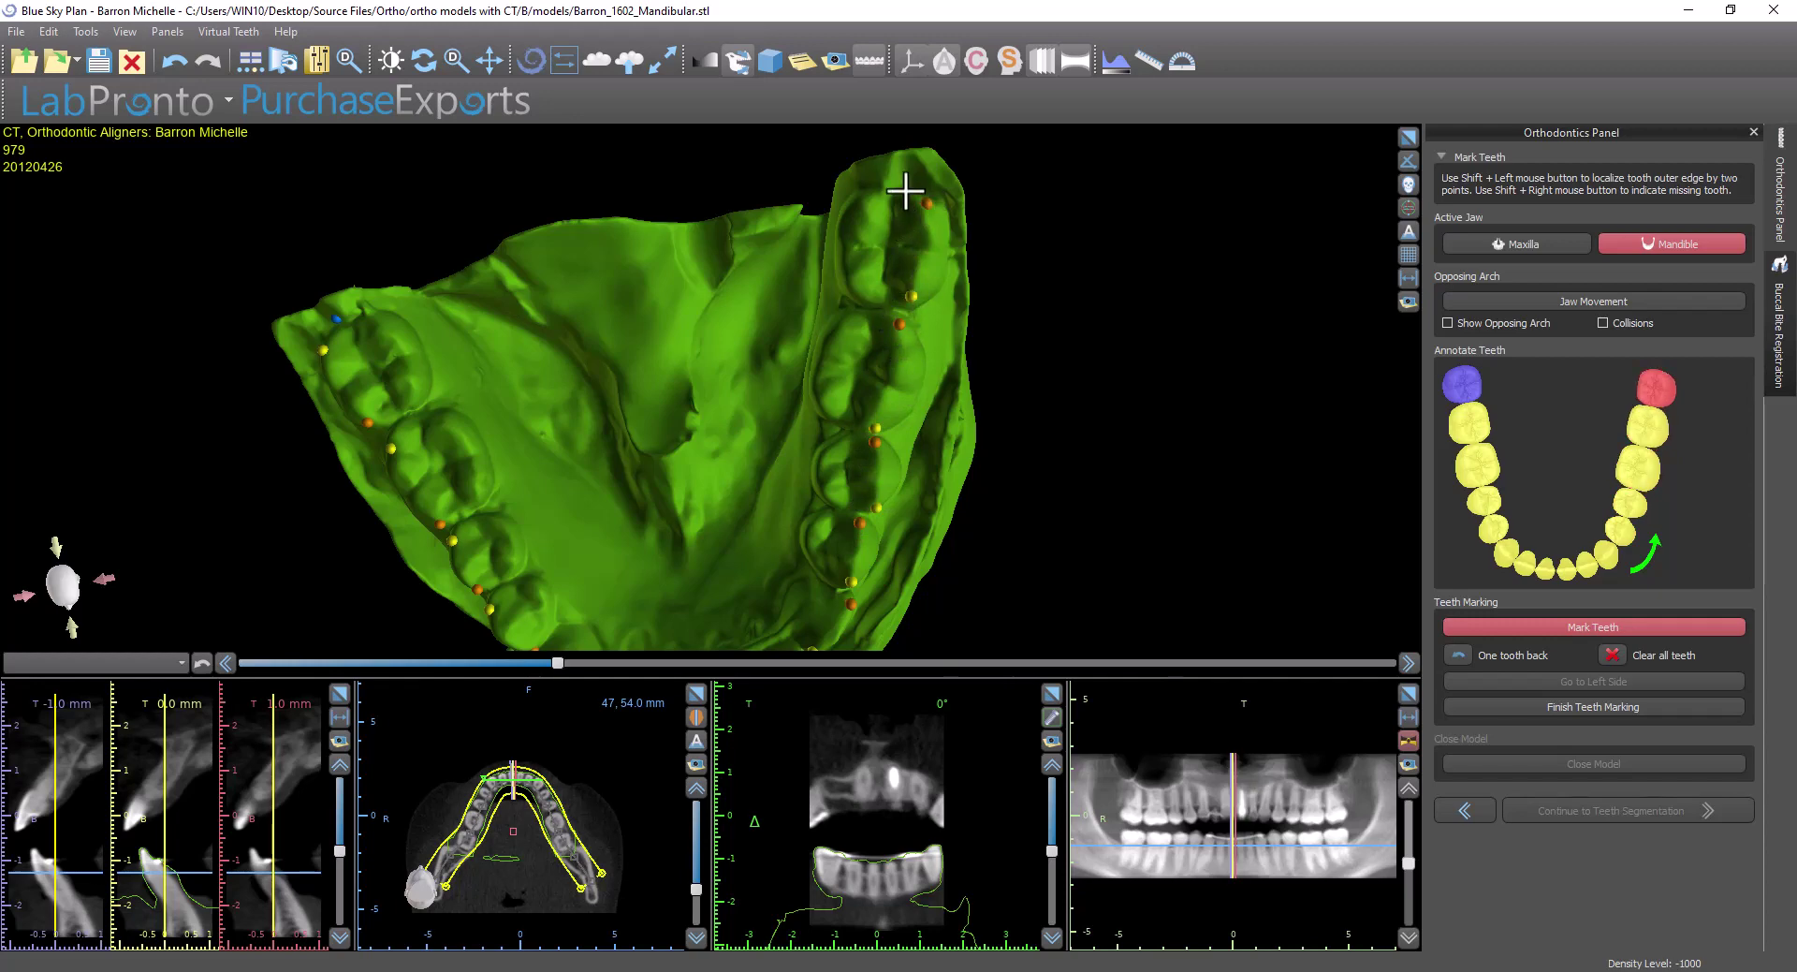
Finish the lower teeth marking and build the closed mandible model
mouse_move(1115, 393)
mouse_down()
mouse_move(495, 291)
mouse_move(228, 400)
mouse_move(1406, 646)
mouse_up()
click(1604, 706)
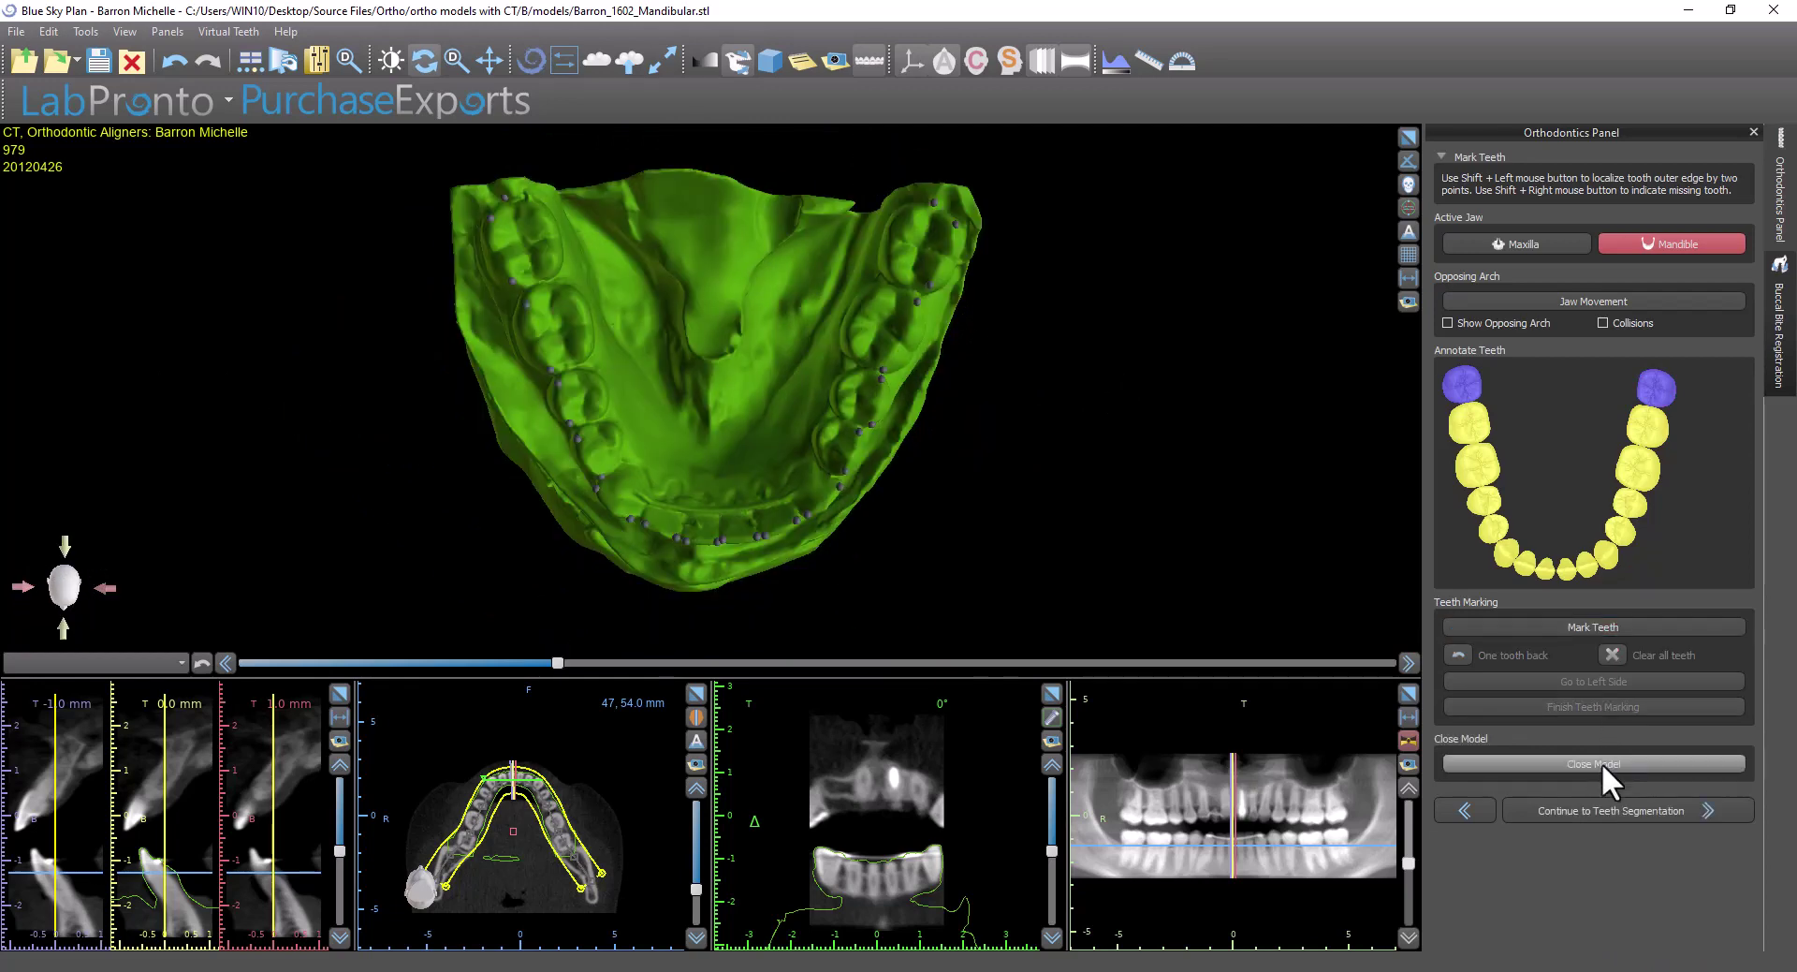
click(1603, 762)
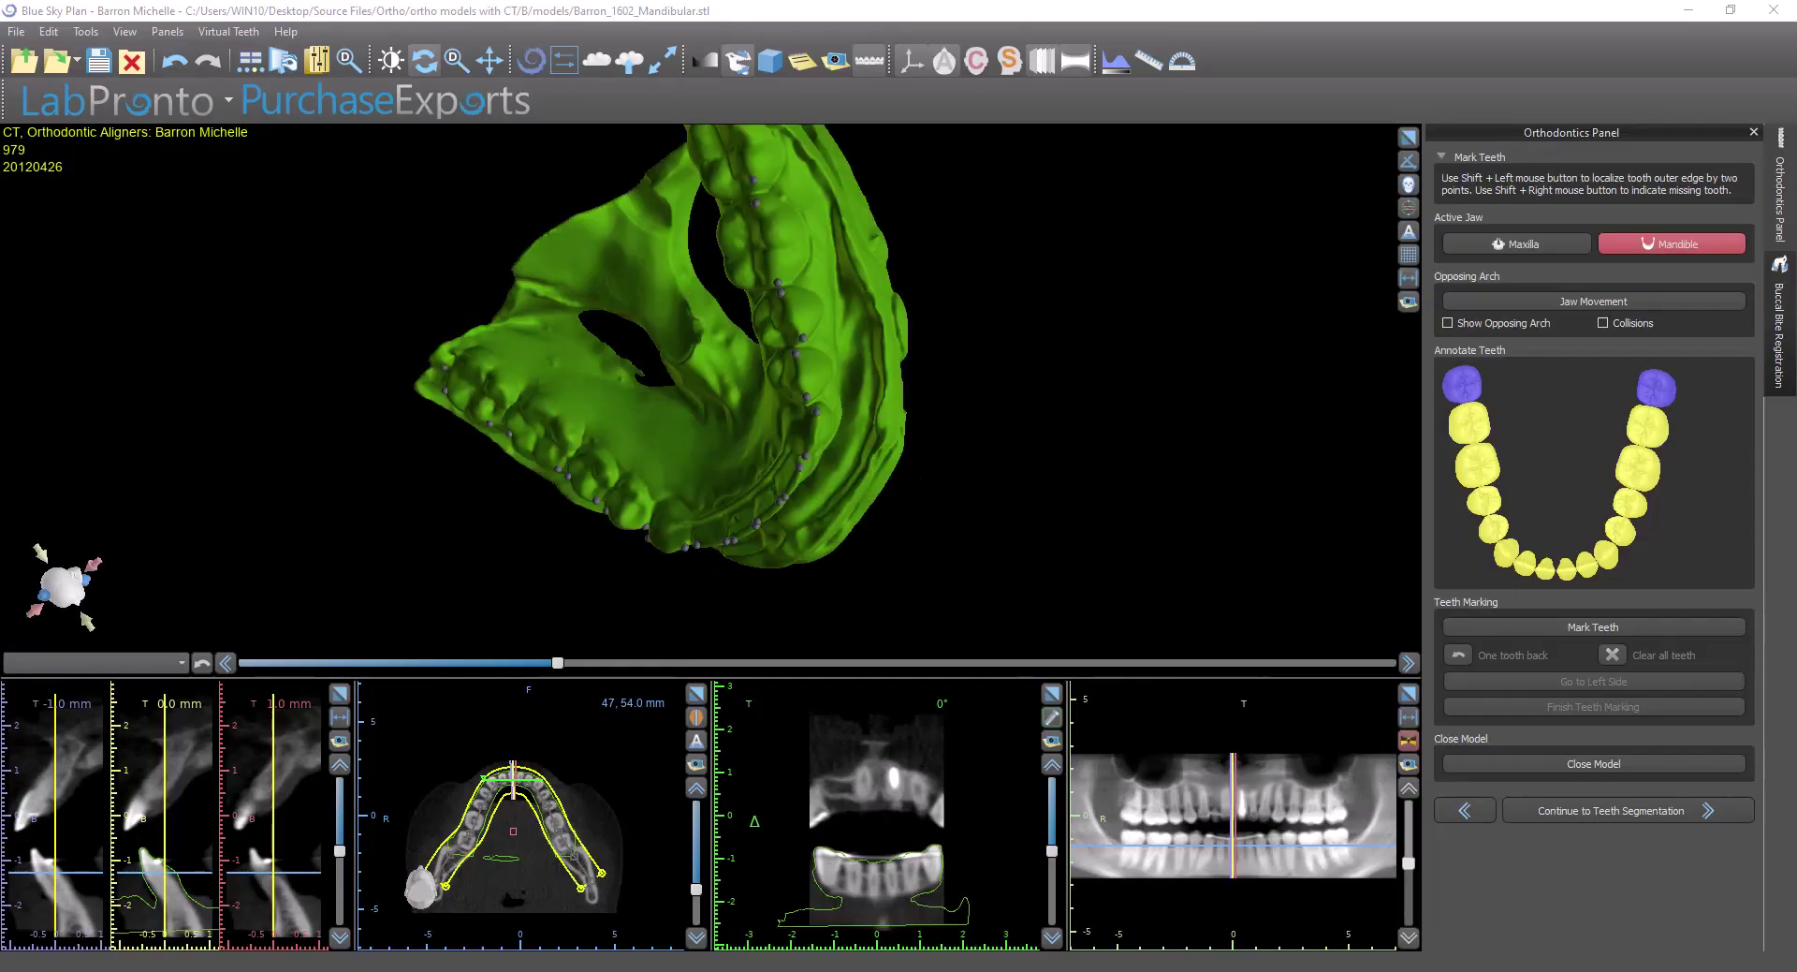
drag(1036, 468, 1072, 518)
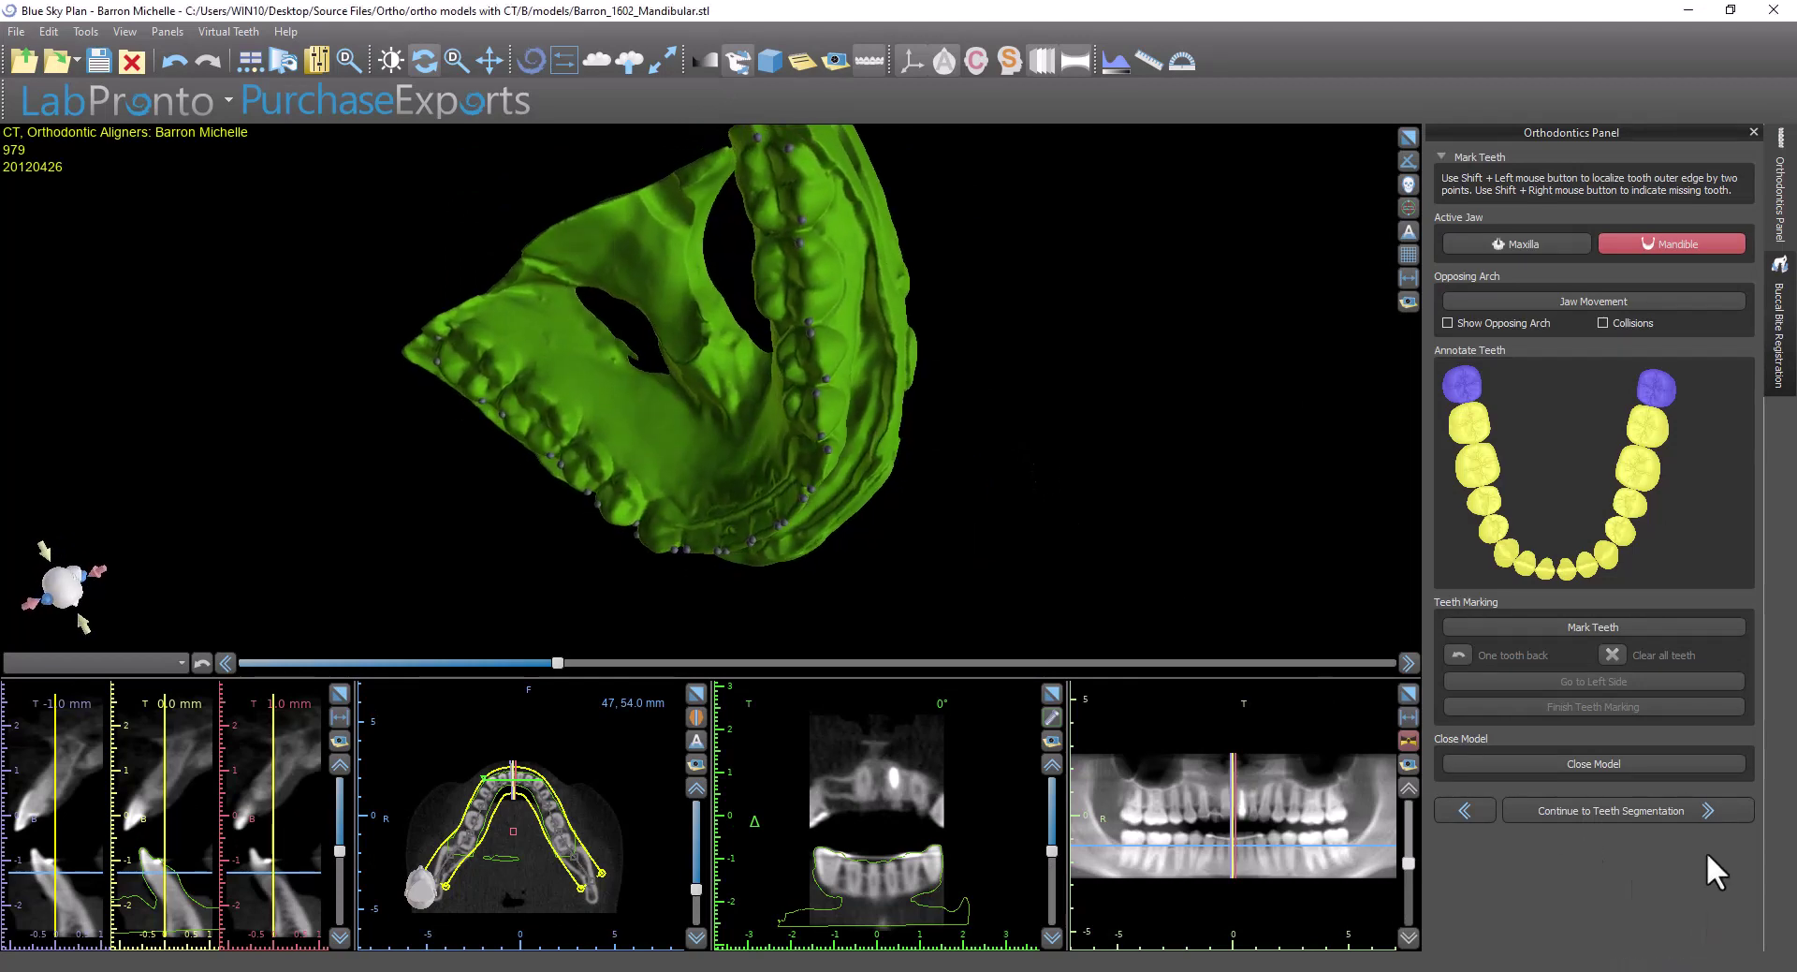
Run teeth segmentation and inspect the coloured upper teeth from several angles
click(1694, 810)
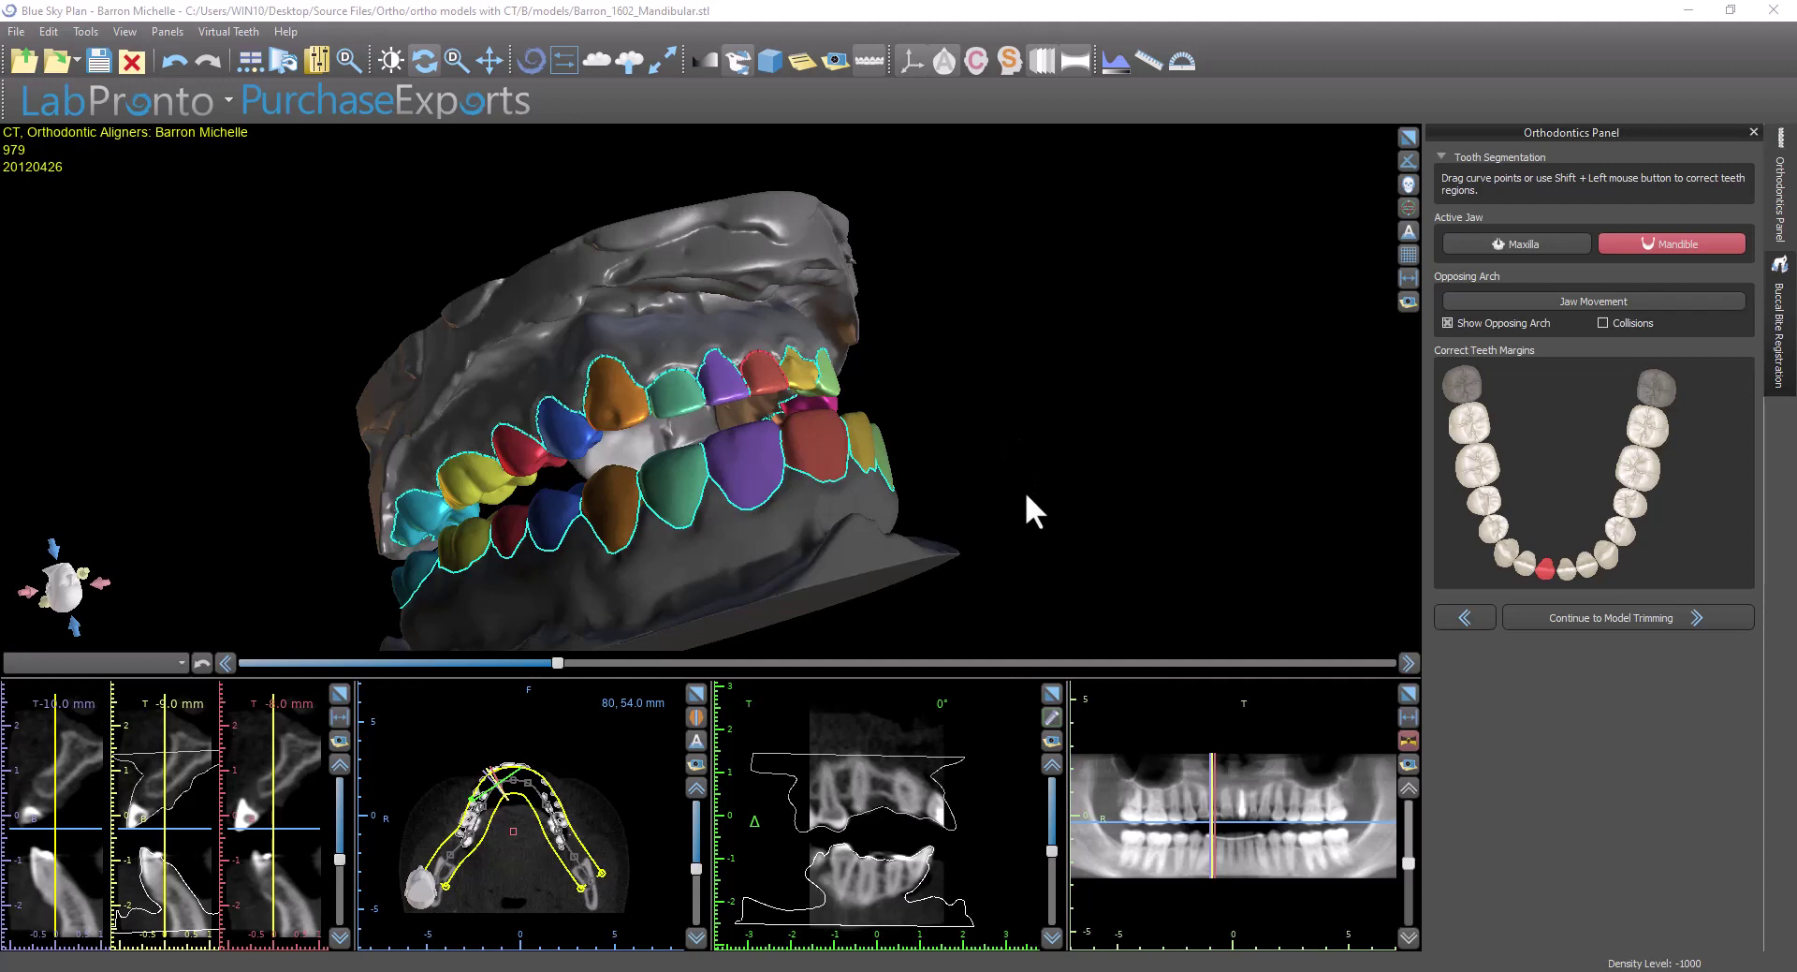
scroll(1043, 473, up, 3)
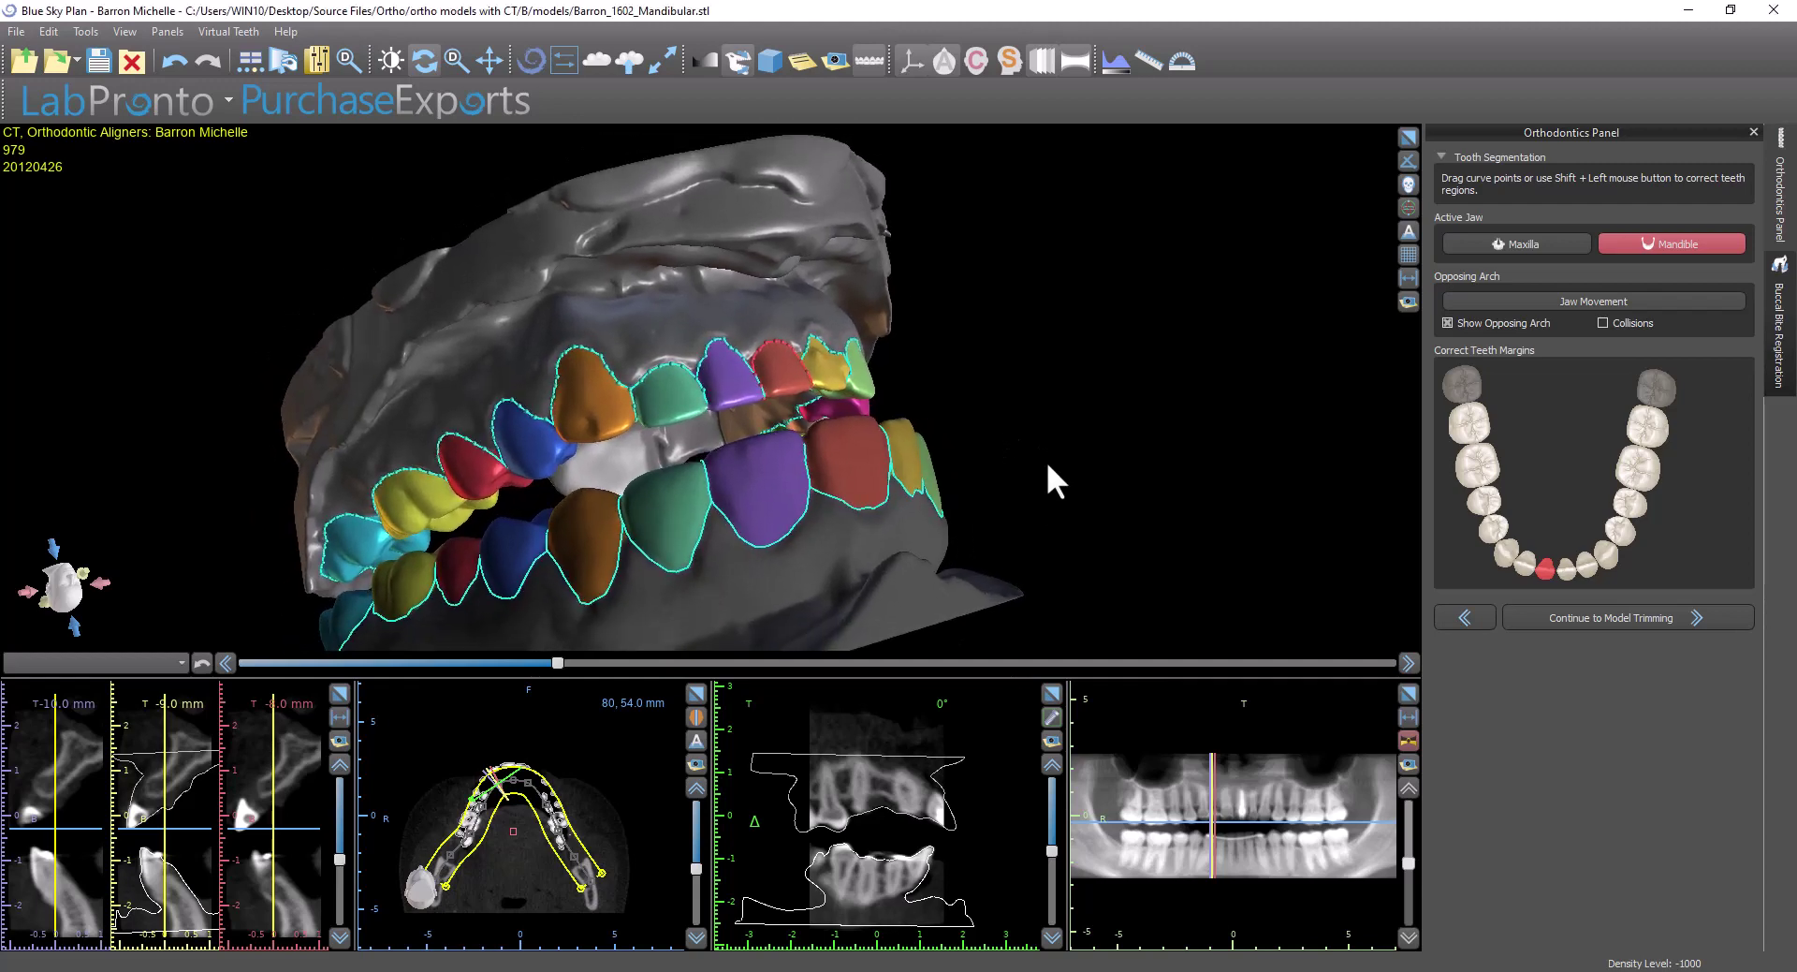
drag(148, 521, 211, 440)
click(609, 509)
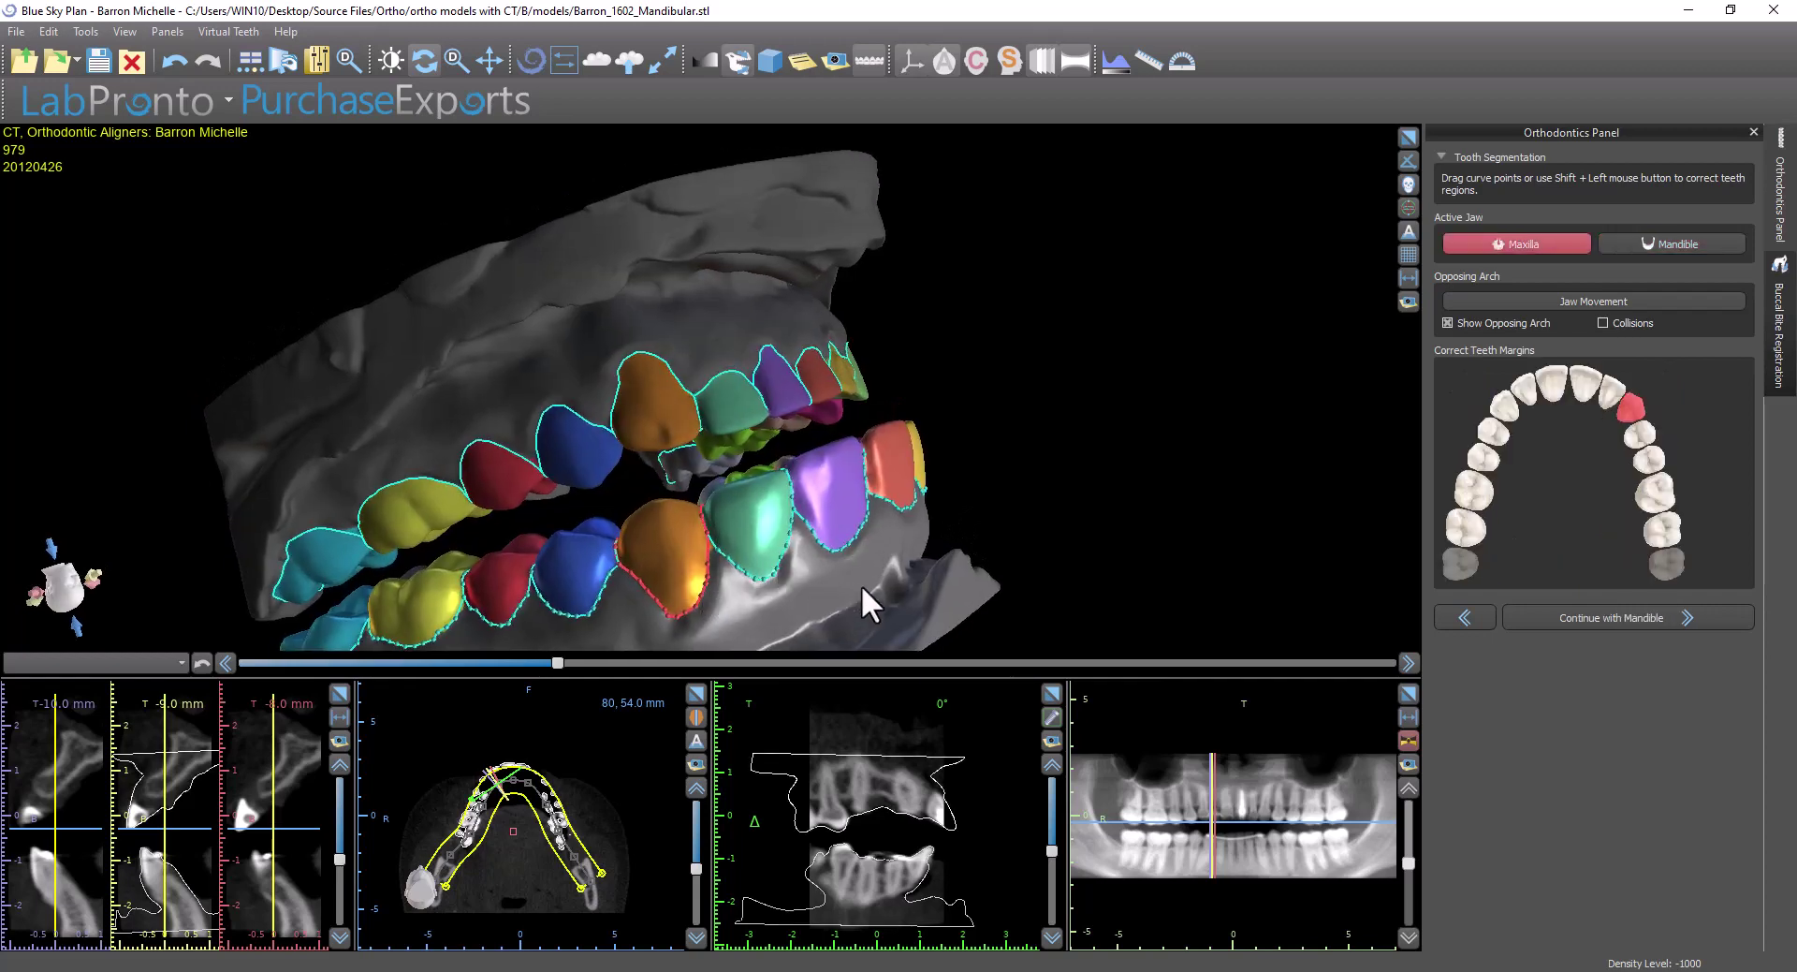
drag(582, 548, 861, 445)
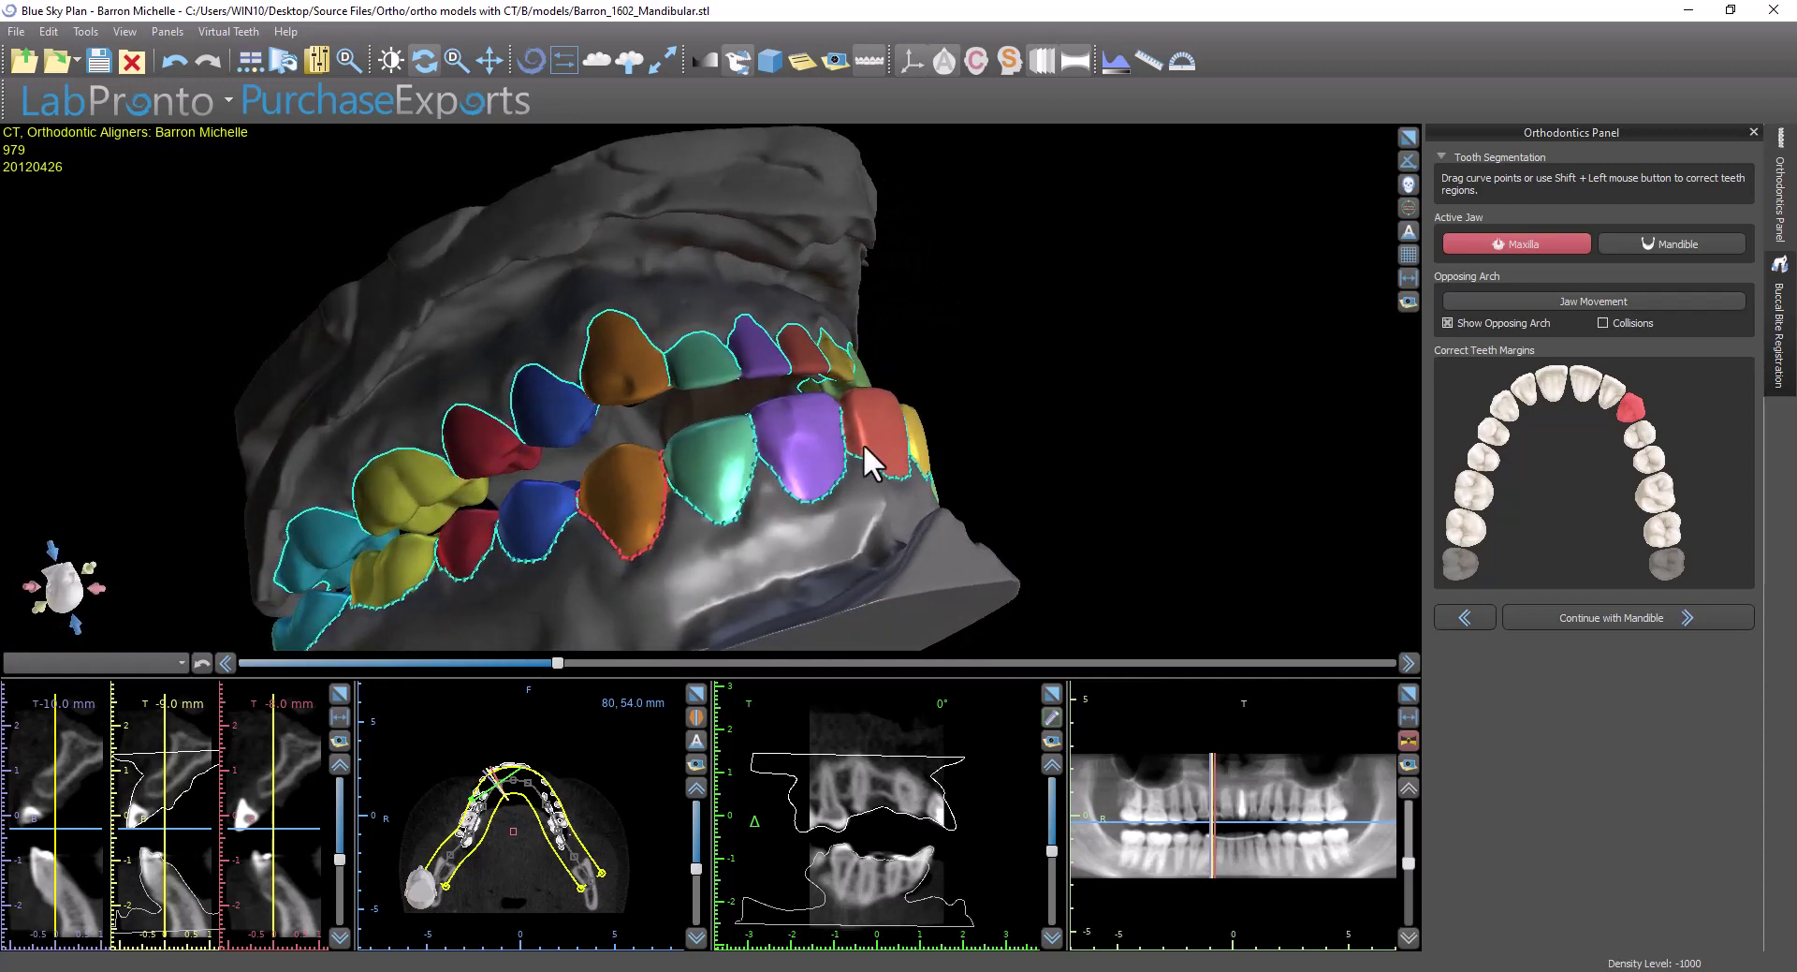
drag(749, 563, 841, 538)
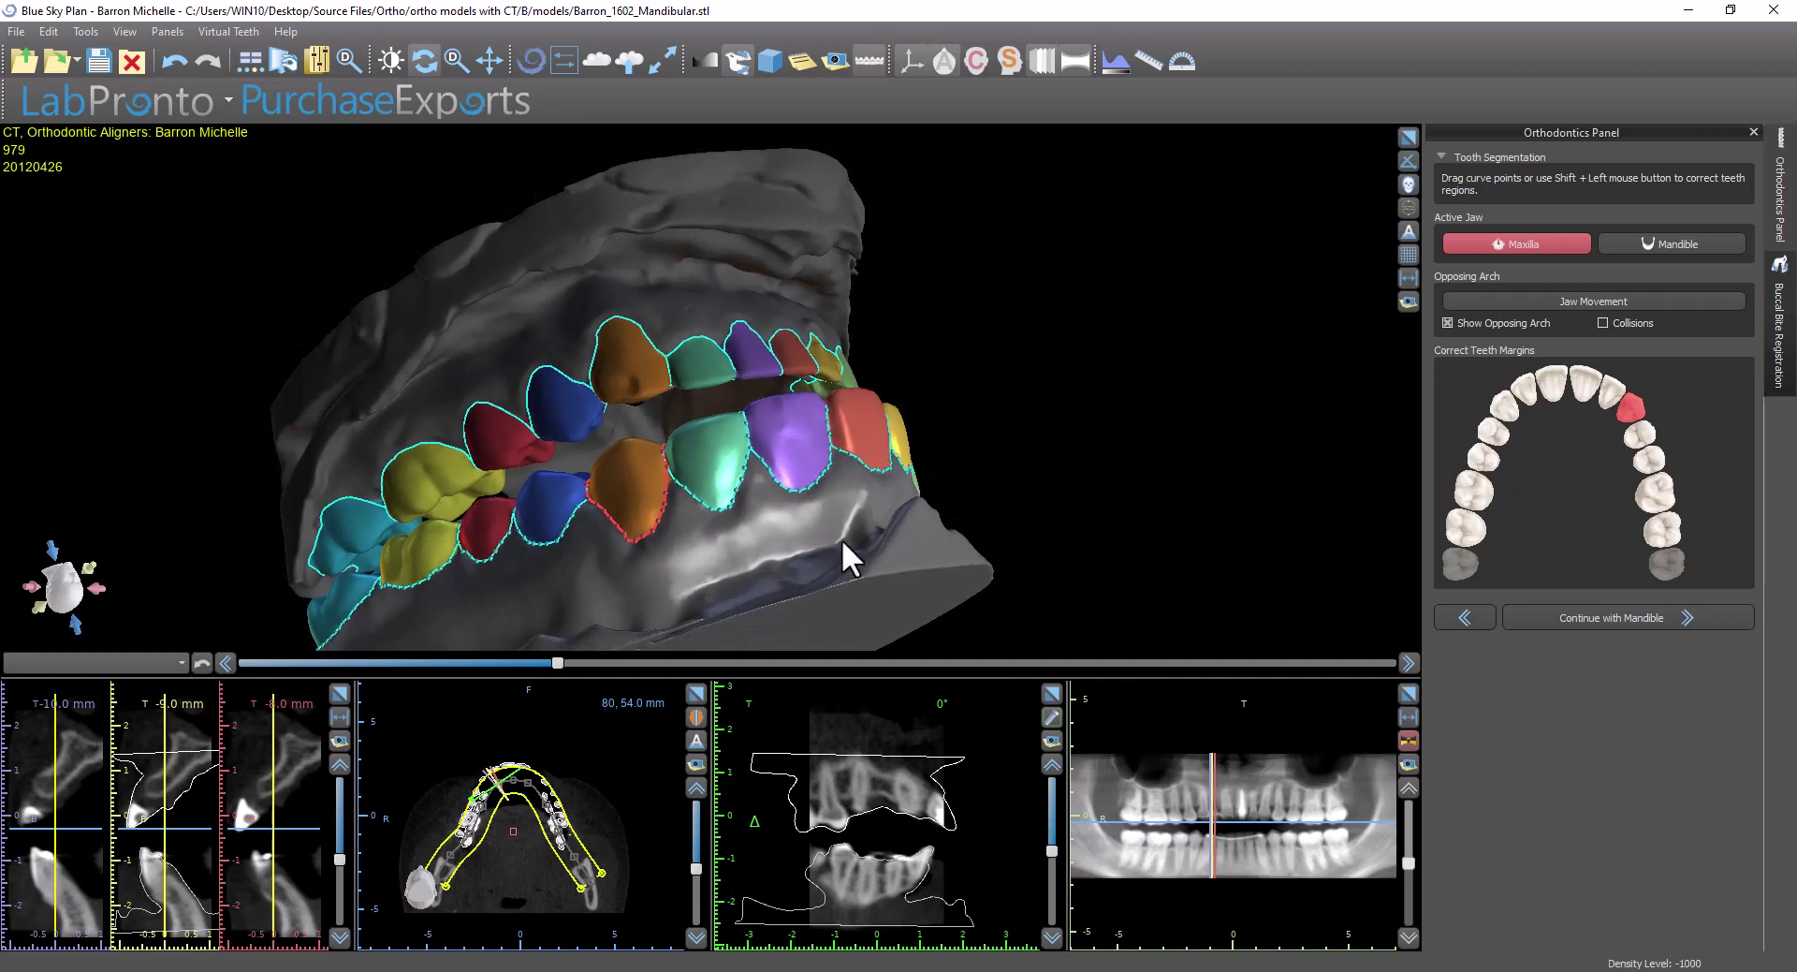
Switch to the mandible and review its segmented teeth from the side
click(1595, 619)
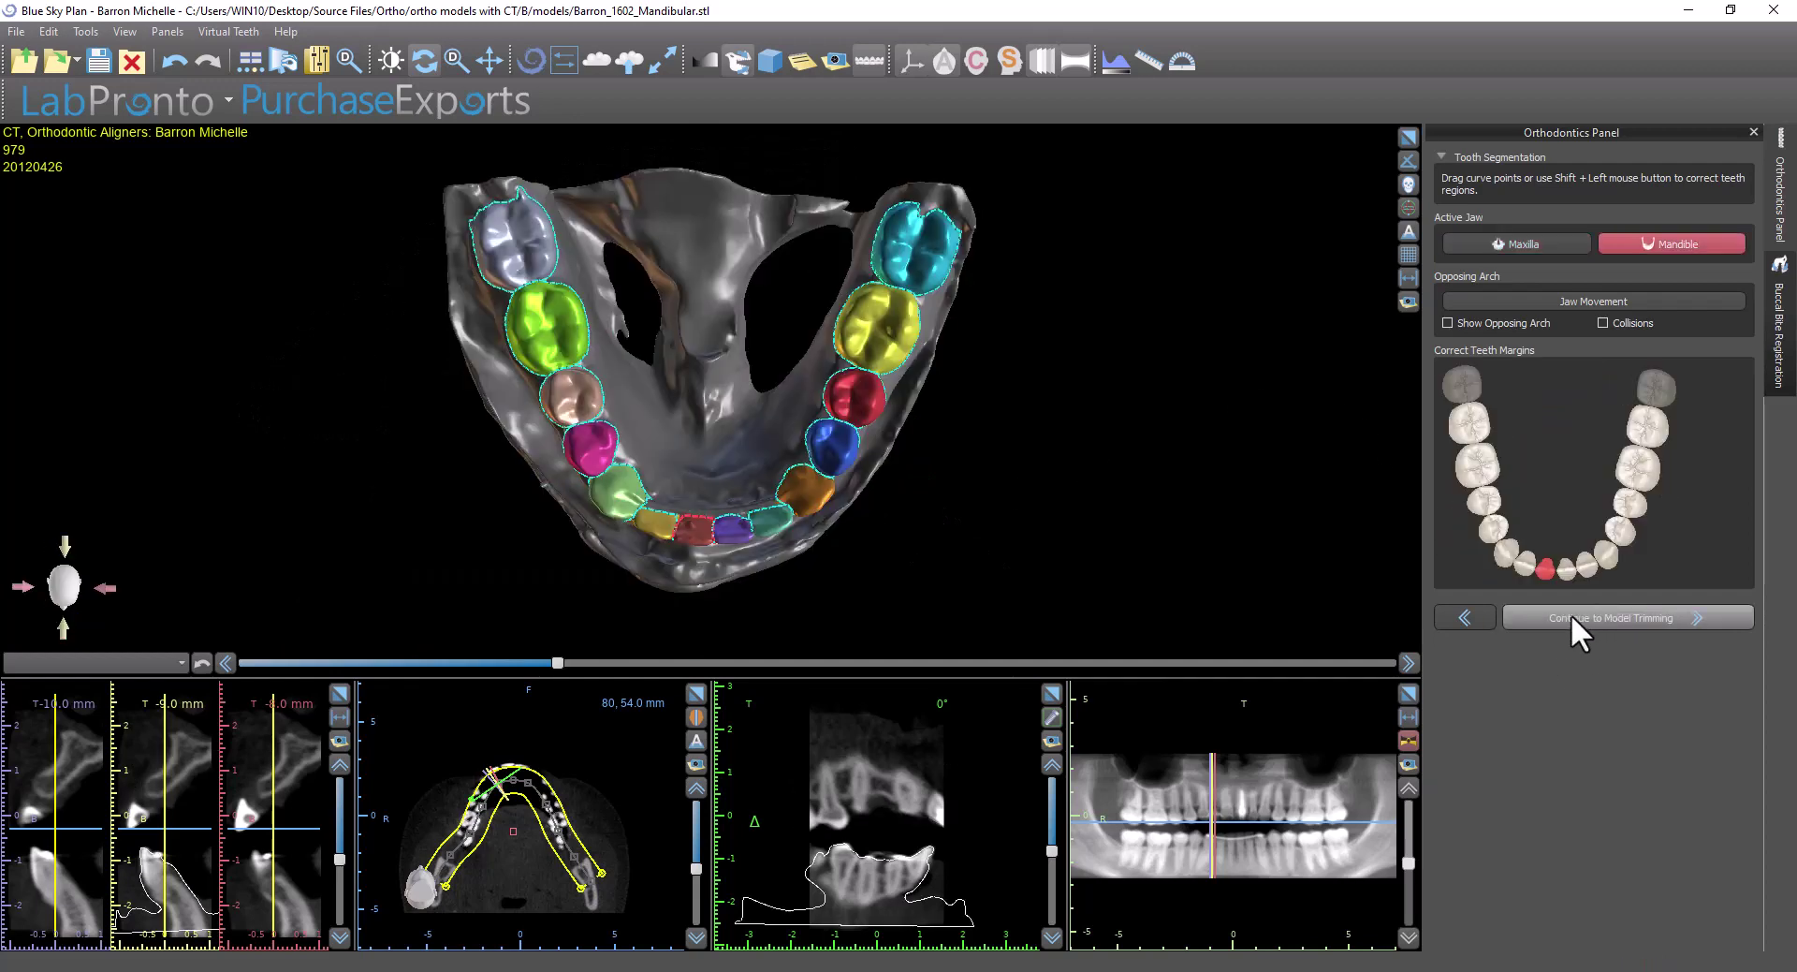
drag(810, 588, 589, 150)
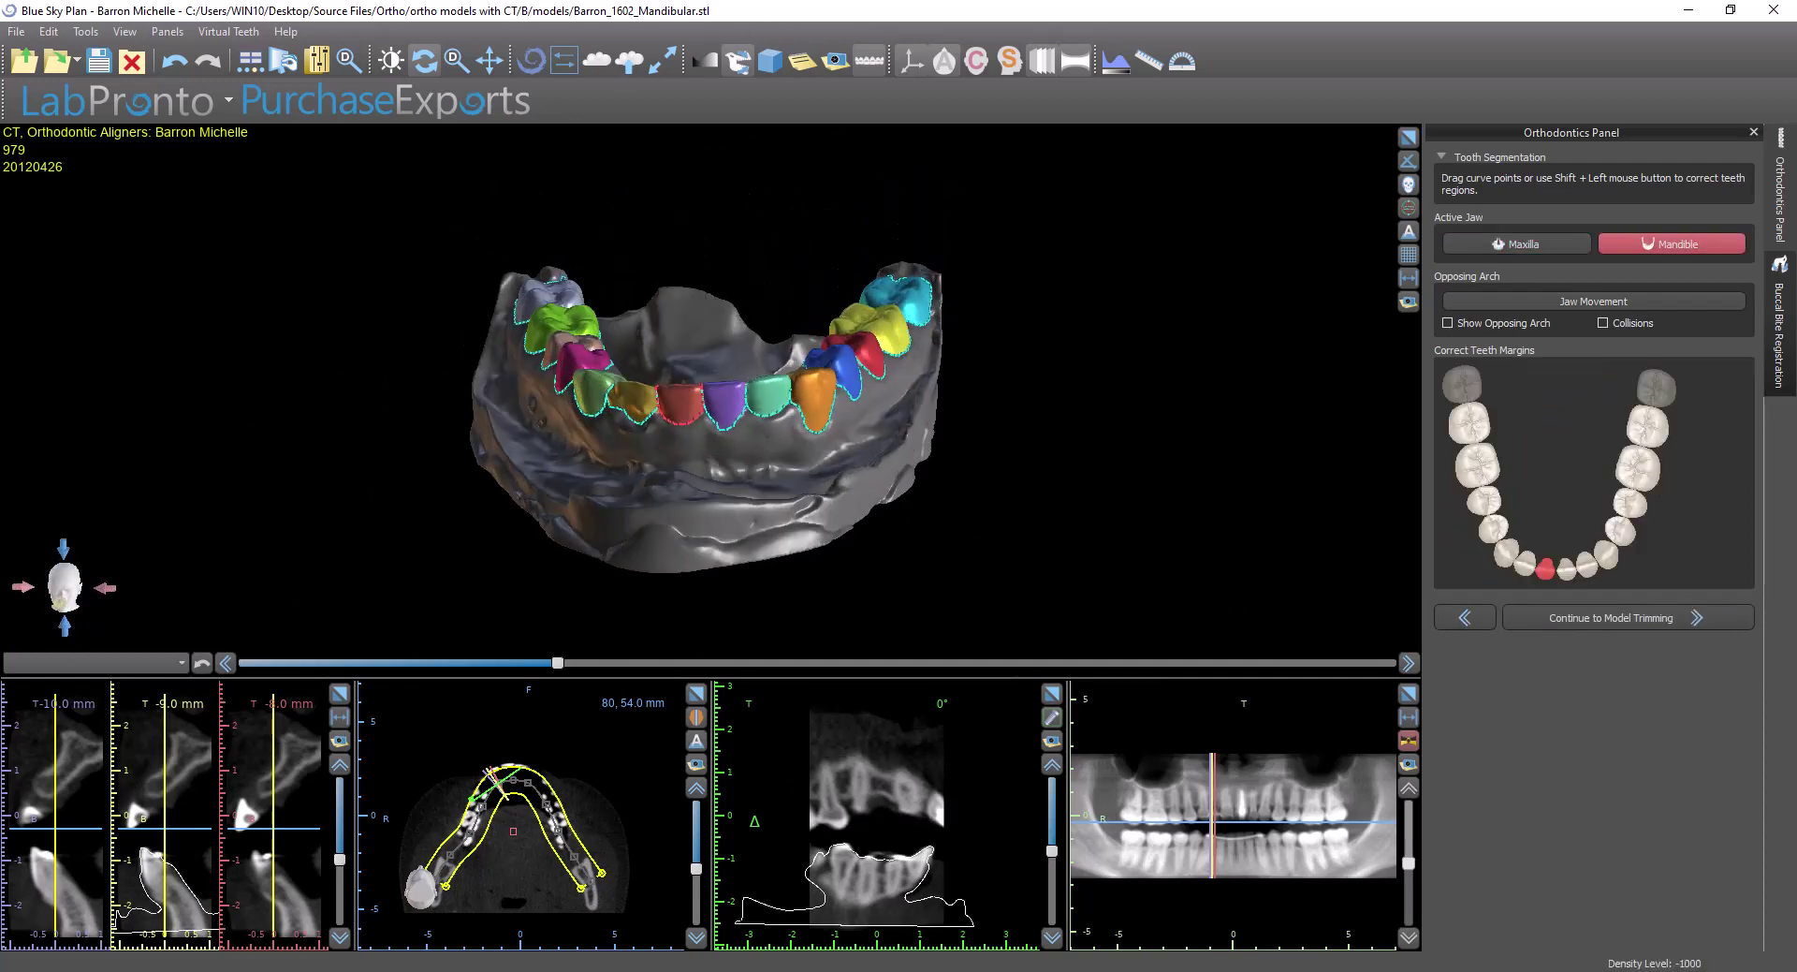
drag(554, 585, 1100, 361)
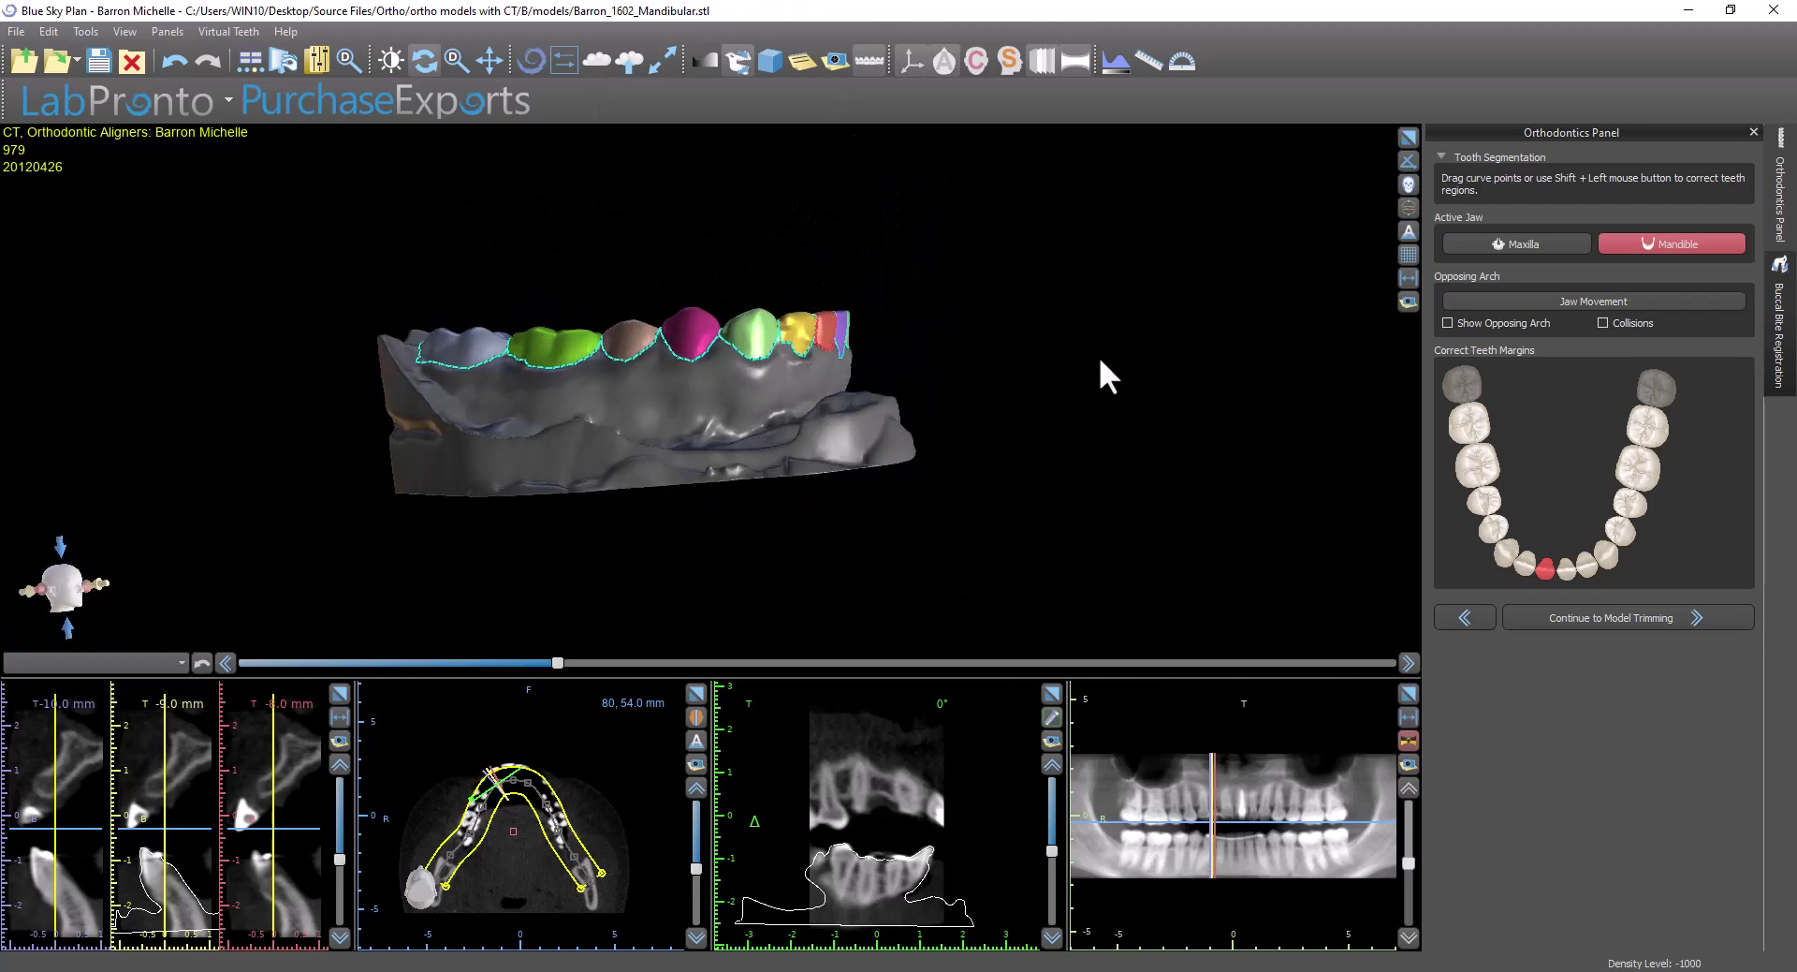
Go to model trimming for the upper arch, then the mandible, and check its trim curve
click(1640, 619)
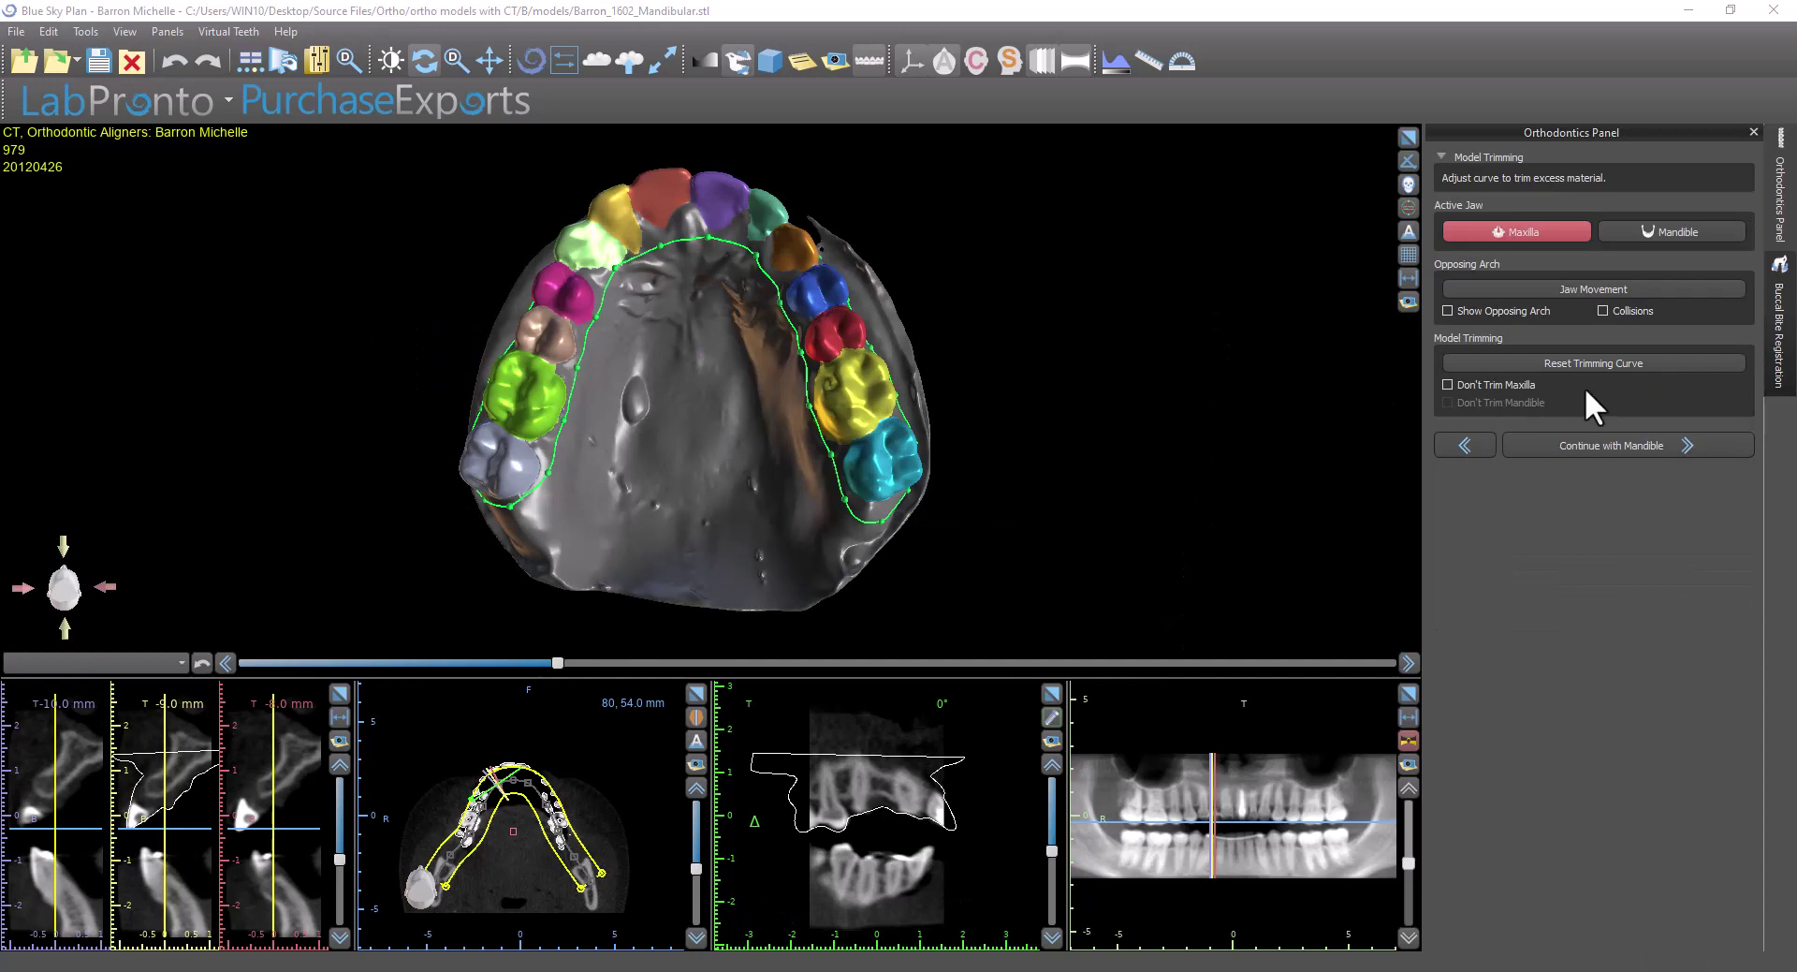
click(1665, 443)
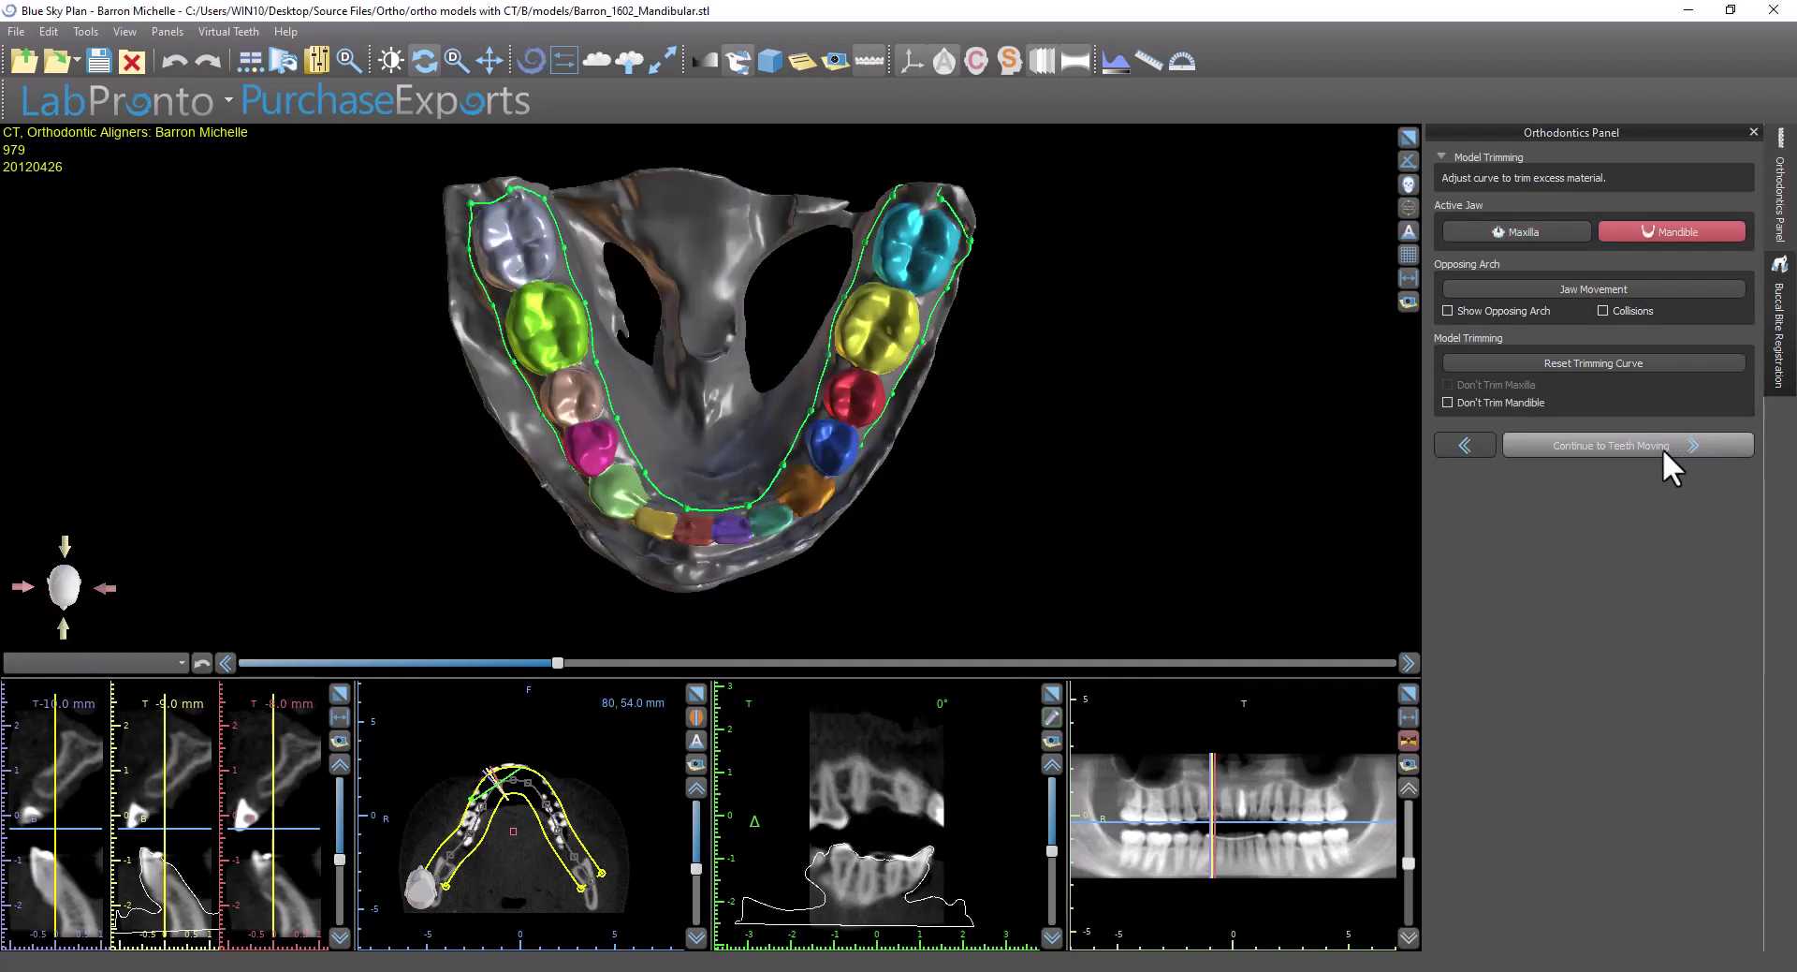
drag(935, 459, 996, 187)
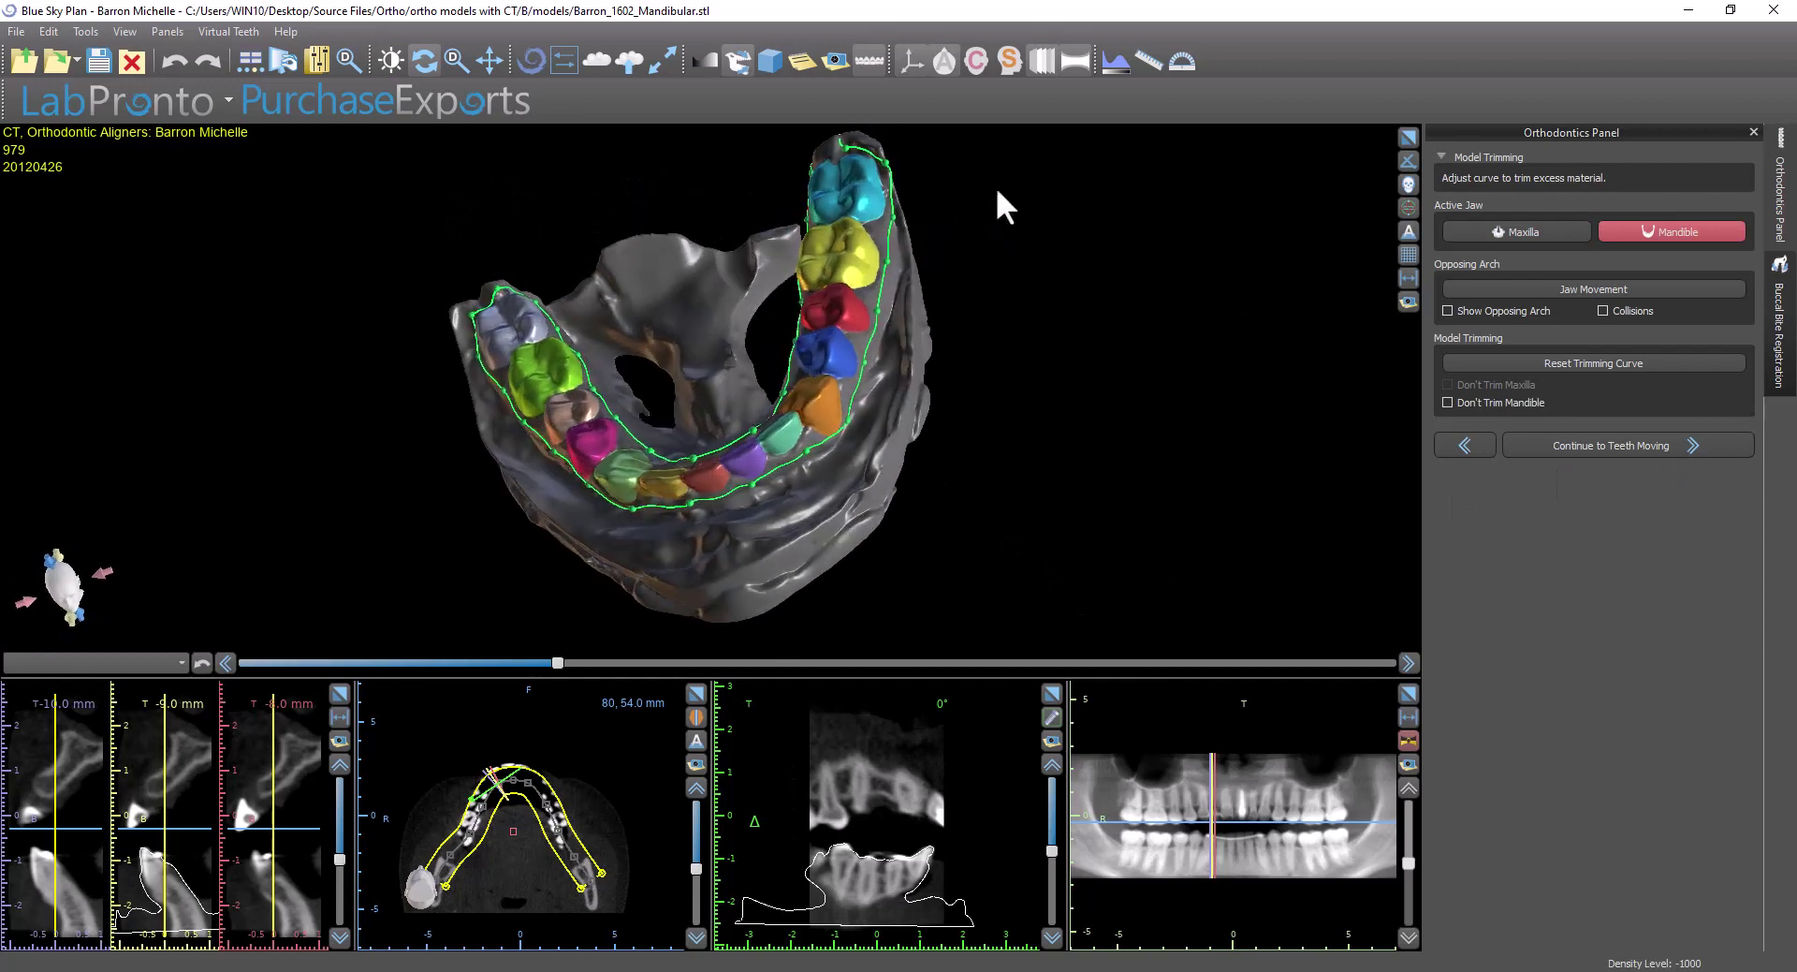
Trim the mandible, enter tooth moving, and show the virtual root for a lower tooth
click(1638, 445)
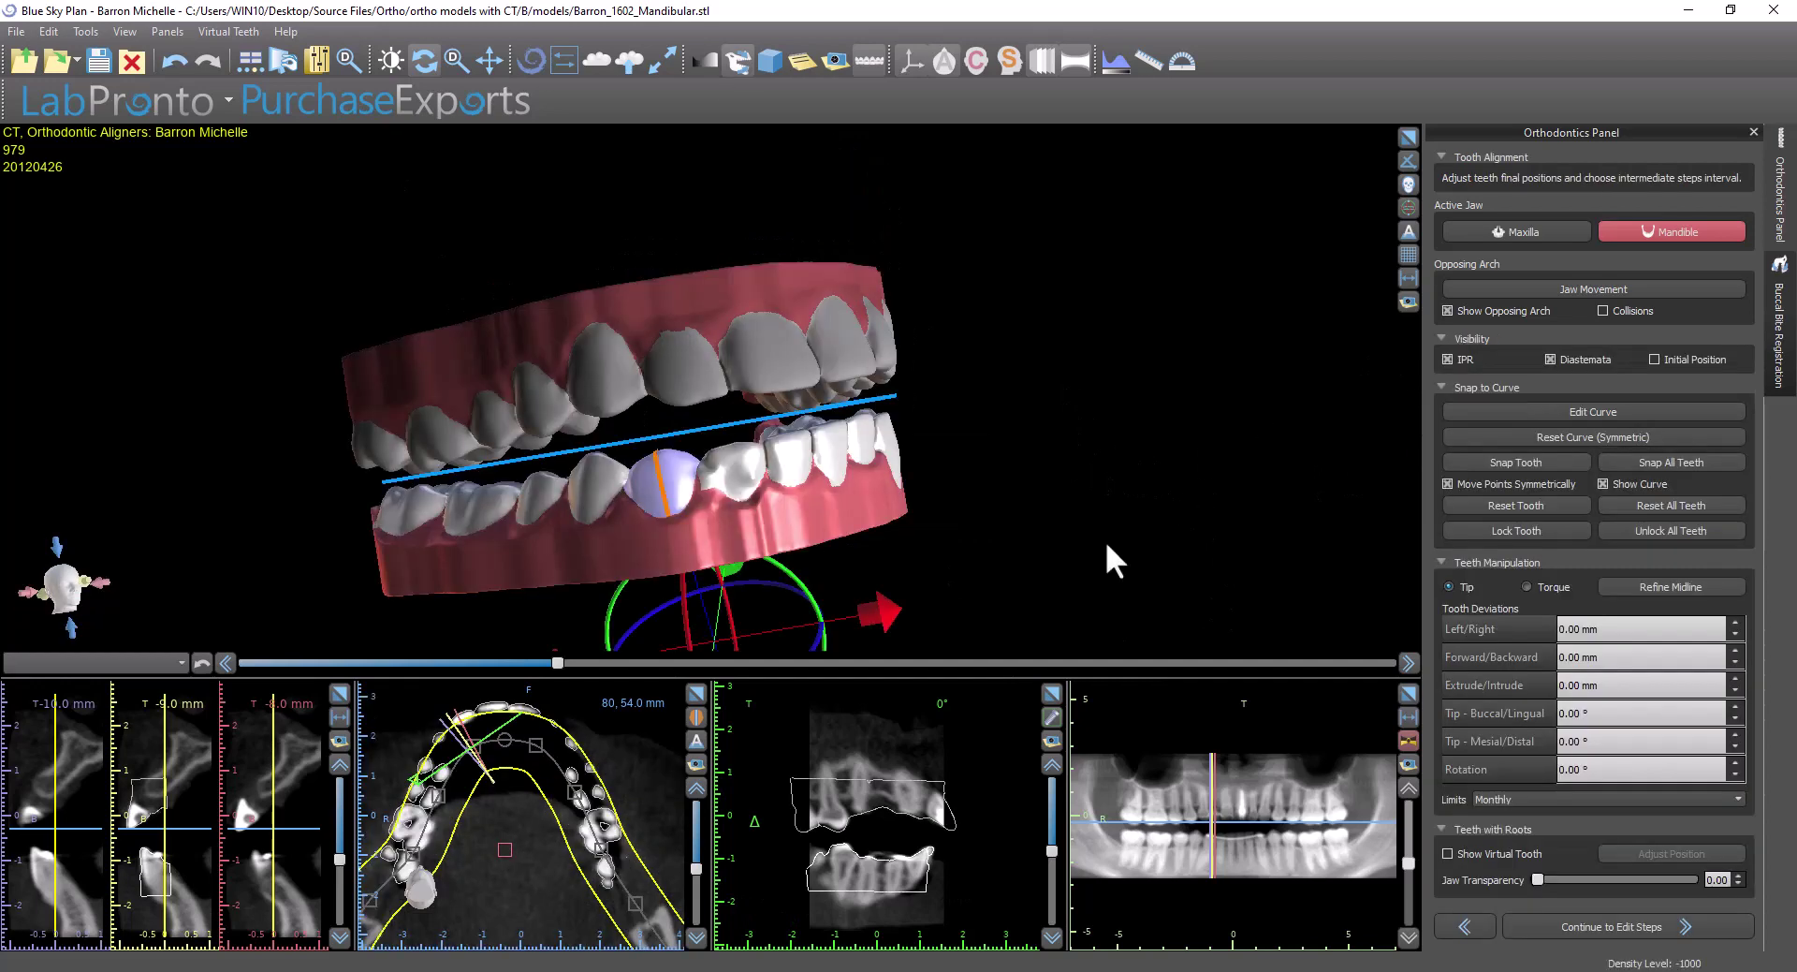
right_drag(1115, 547, 1148, 448)
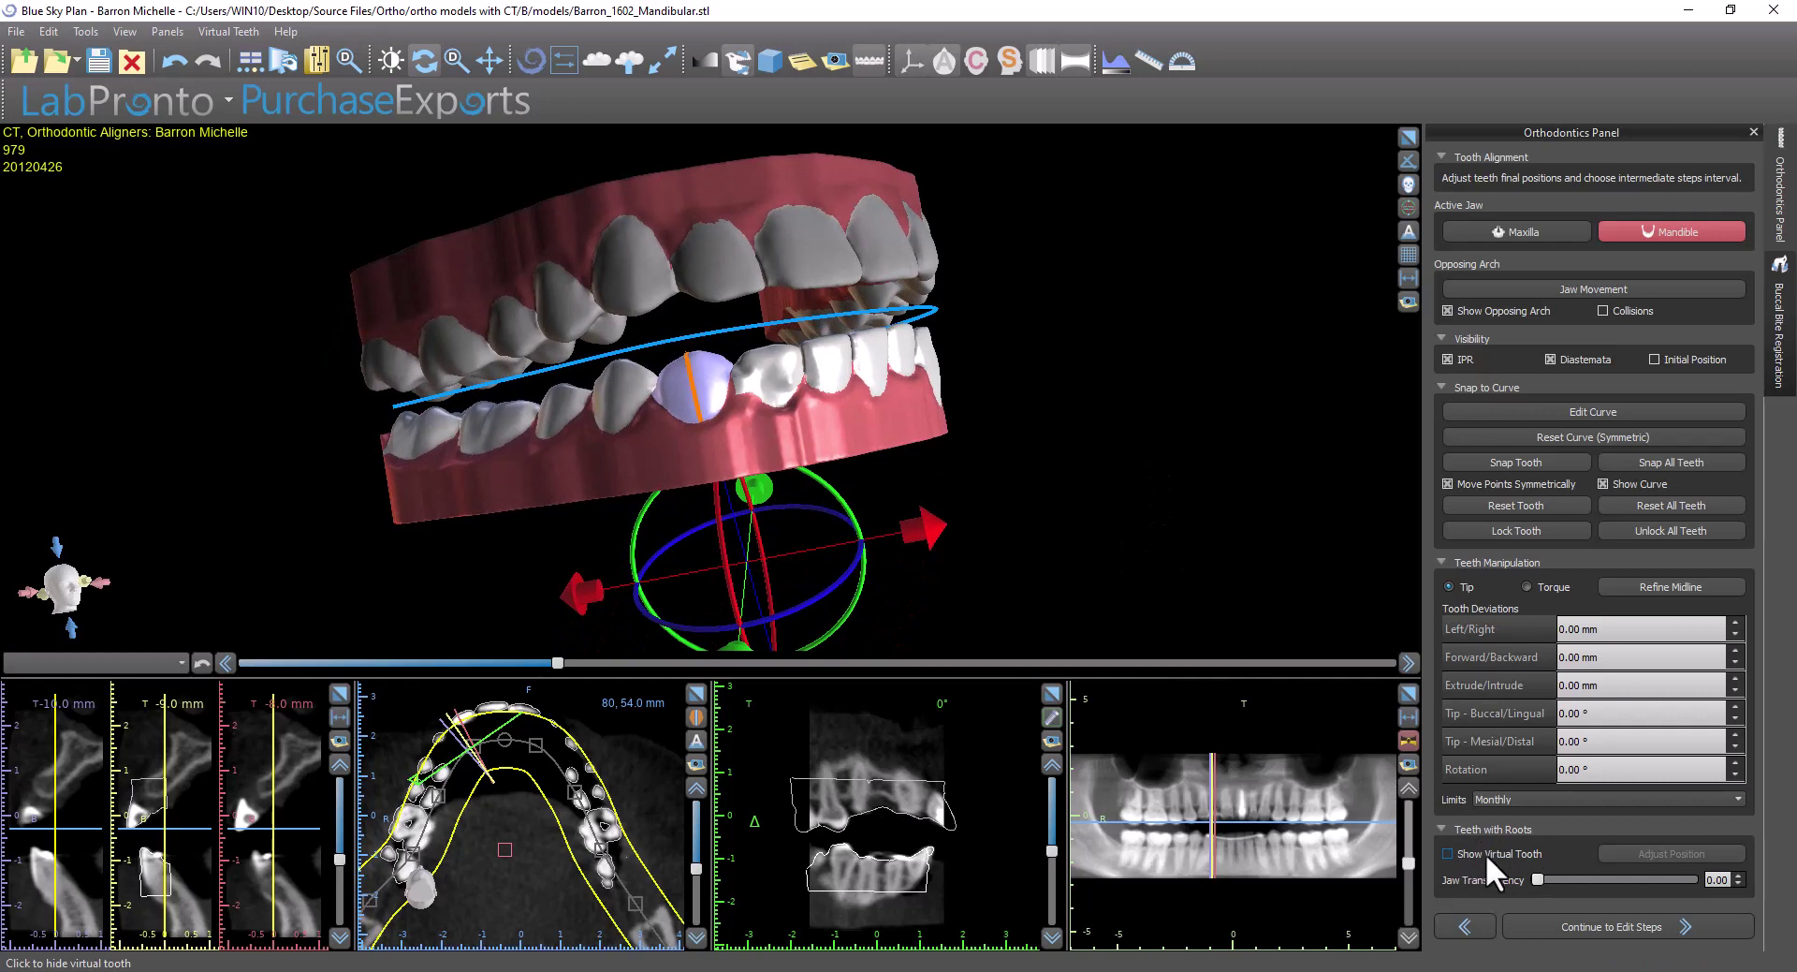
drag(1210, 363, 1180, 394)
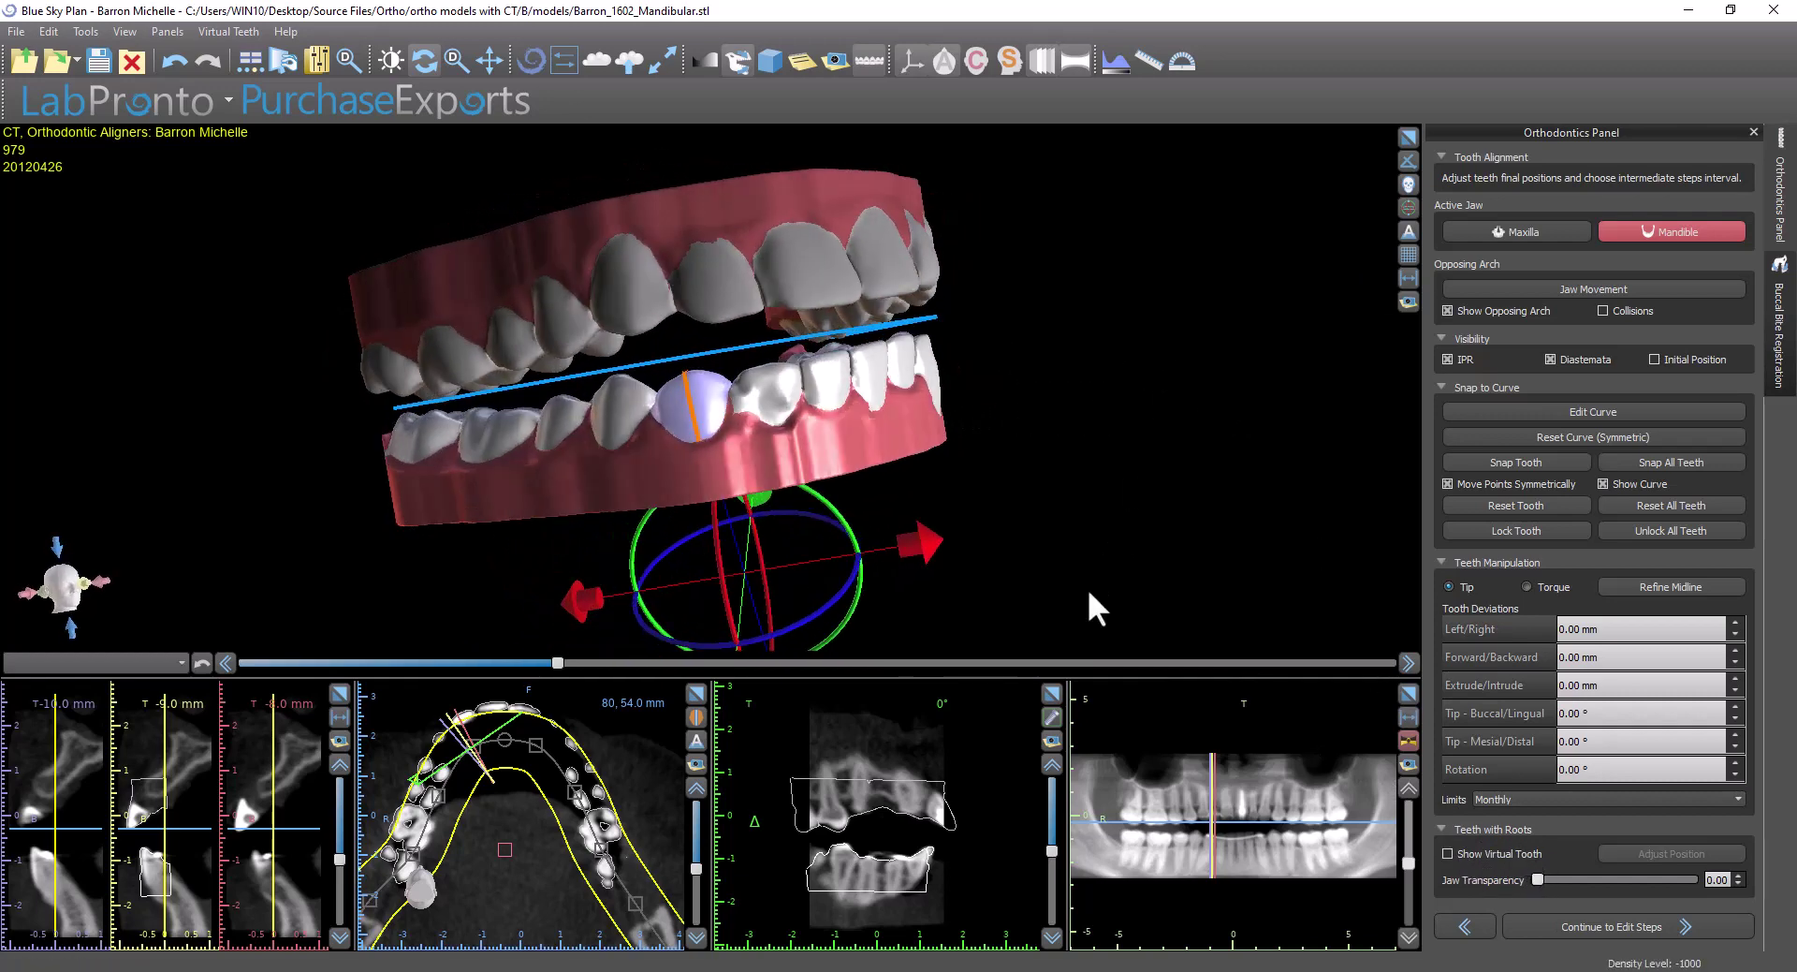
scroll(1088, 588, up, 3)
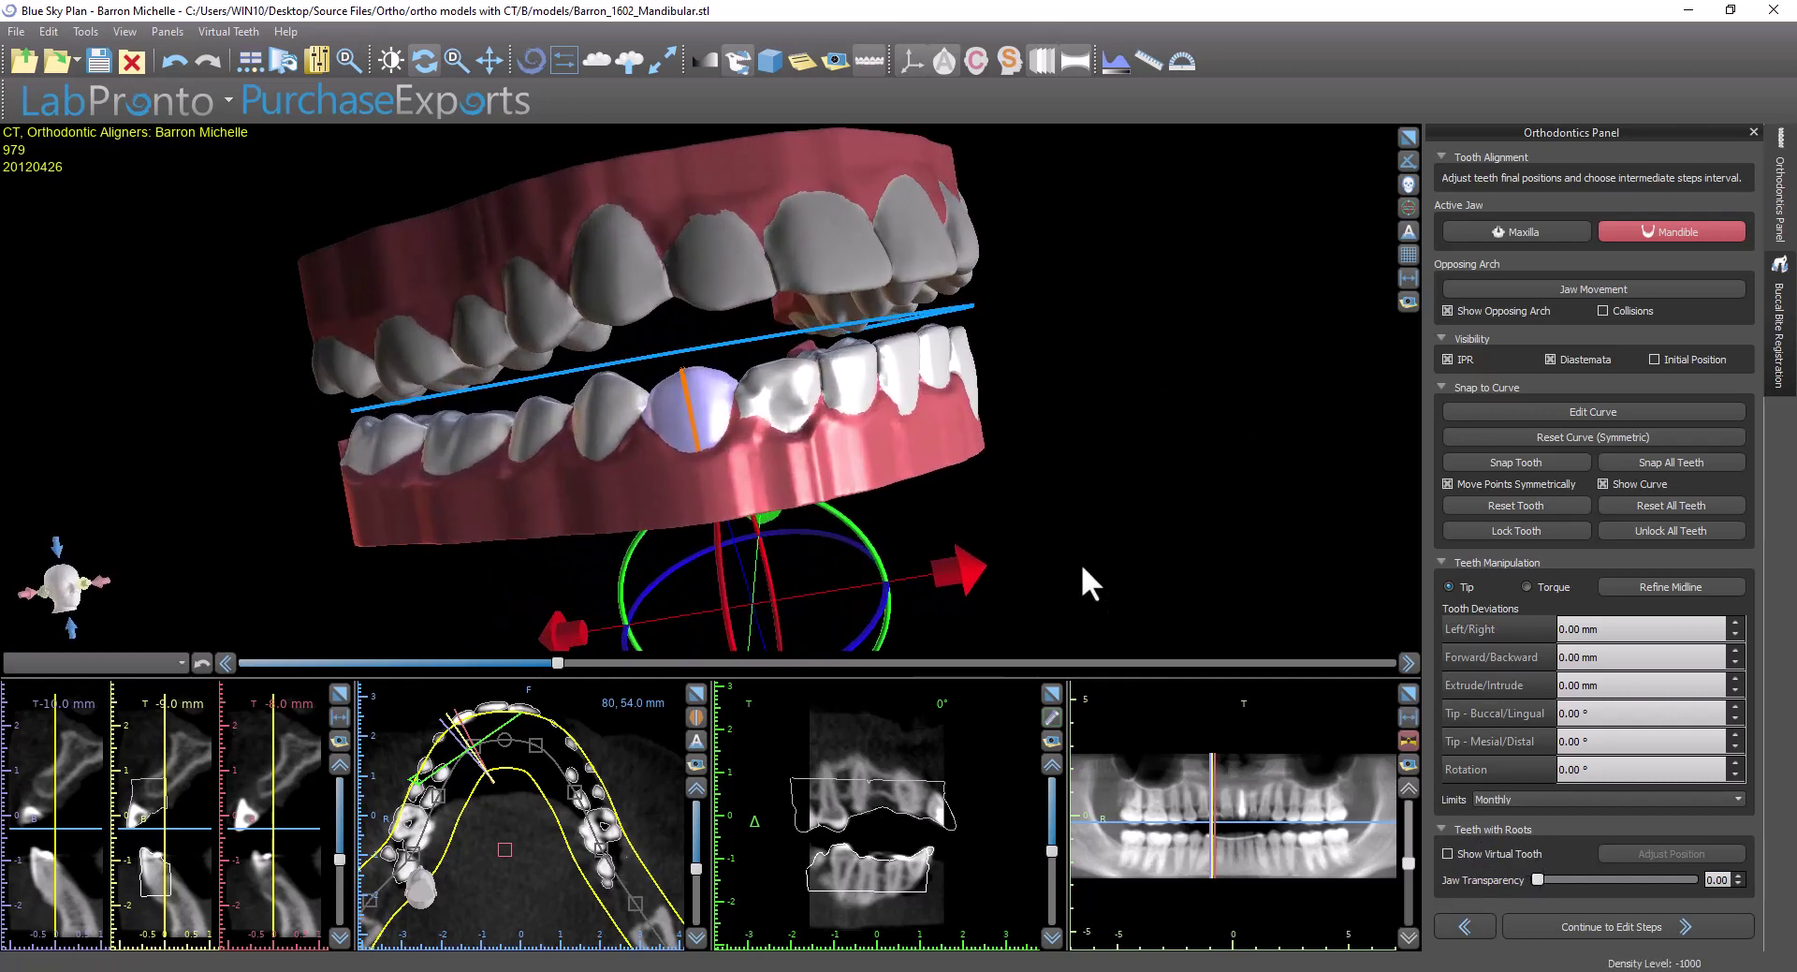
click(1469, 851)
Select the lavender lower tooth and orbit and zoom the jaw to inspect its biting surfaces
click(674, 426)
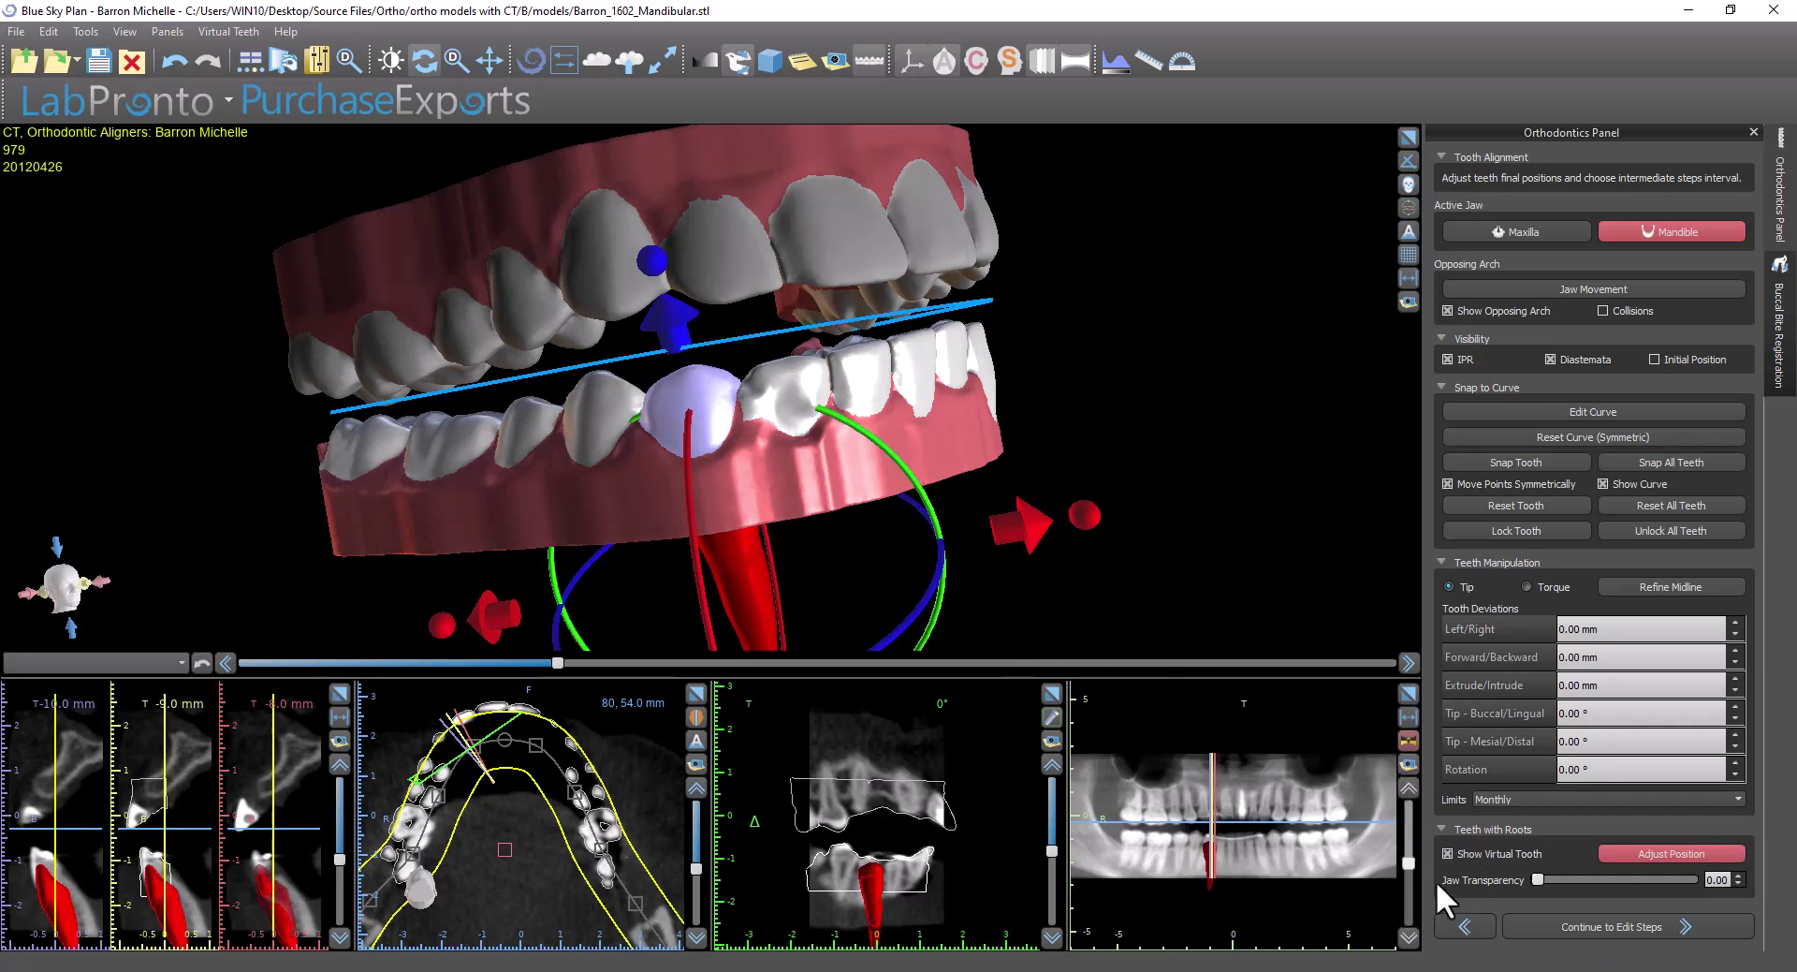
click(1124, 461)
drag(1125, 464, 1143, 408)
mouse_move(1092, 552)
mouse_down()
mouse_move(1053, 505)
mouse_move(1057, 547)
mouse_up()
scroll(1068, 582, up, 3)
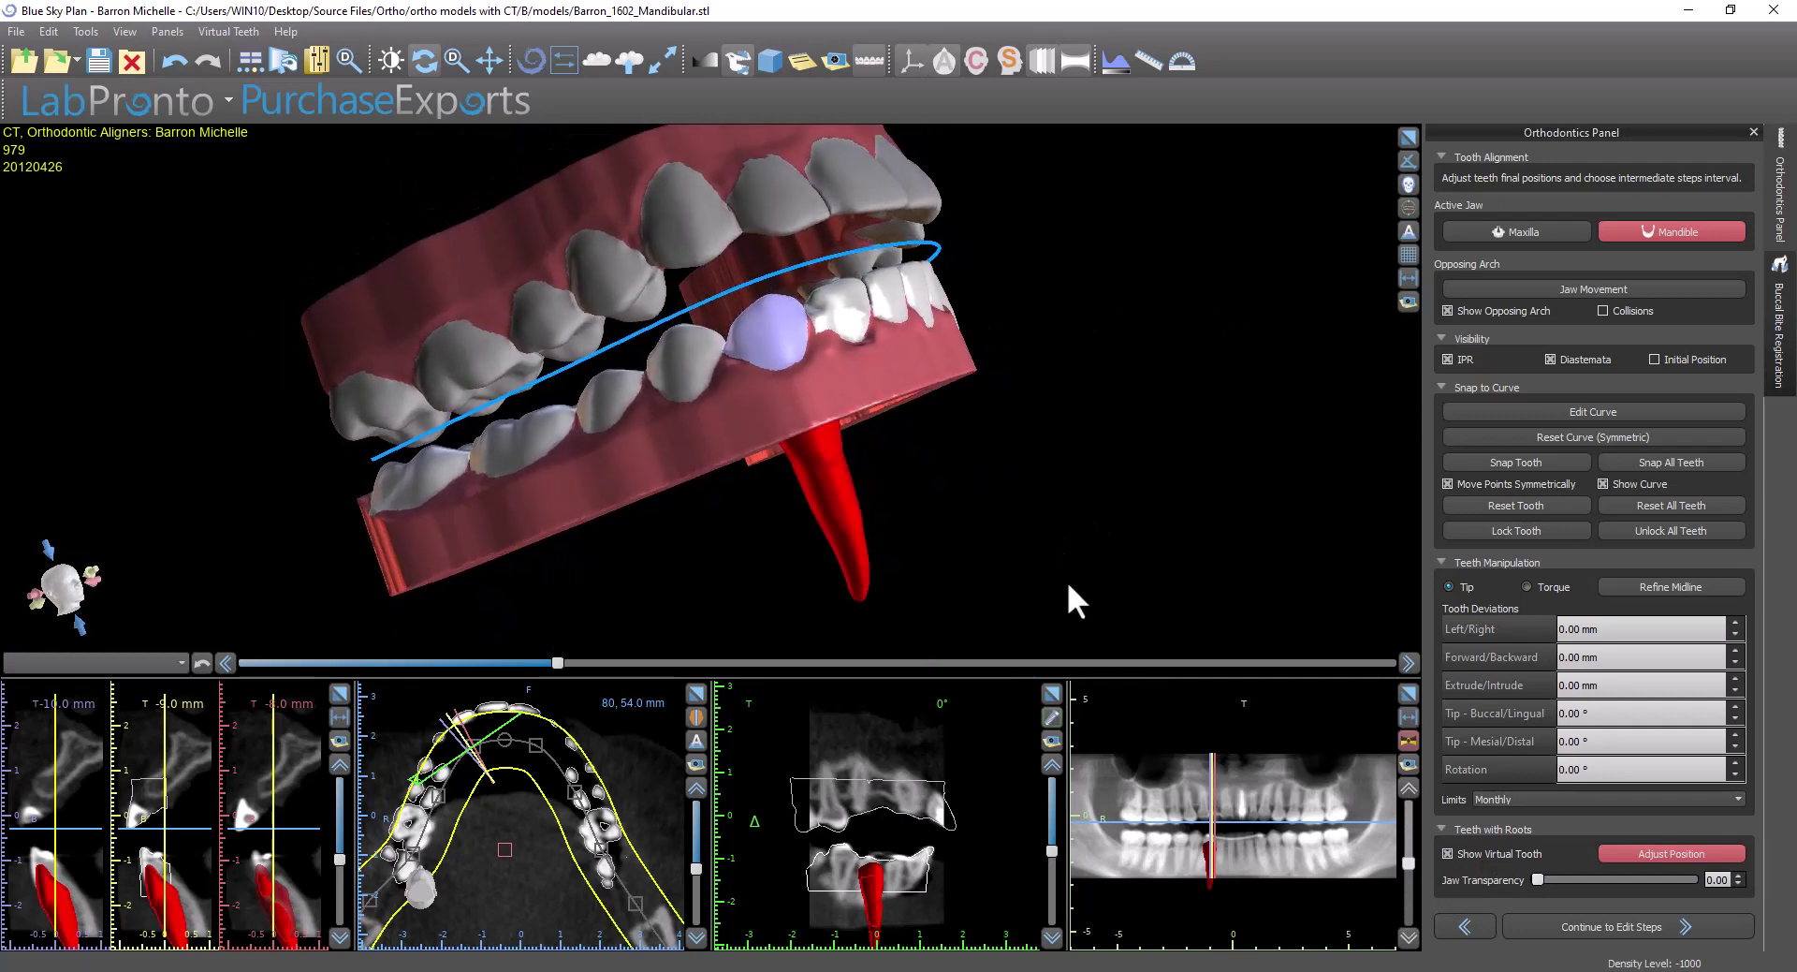
scroll(1064, 575, up, 2)
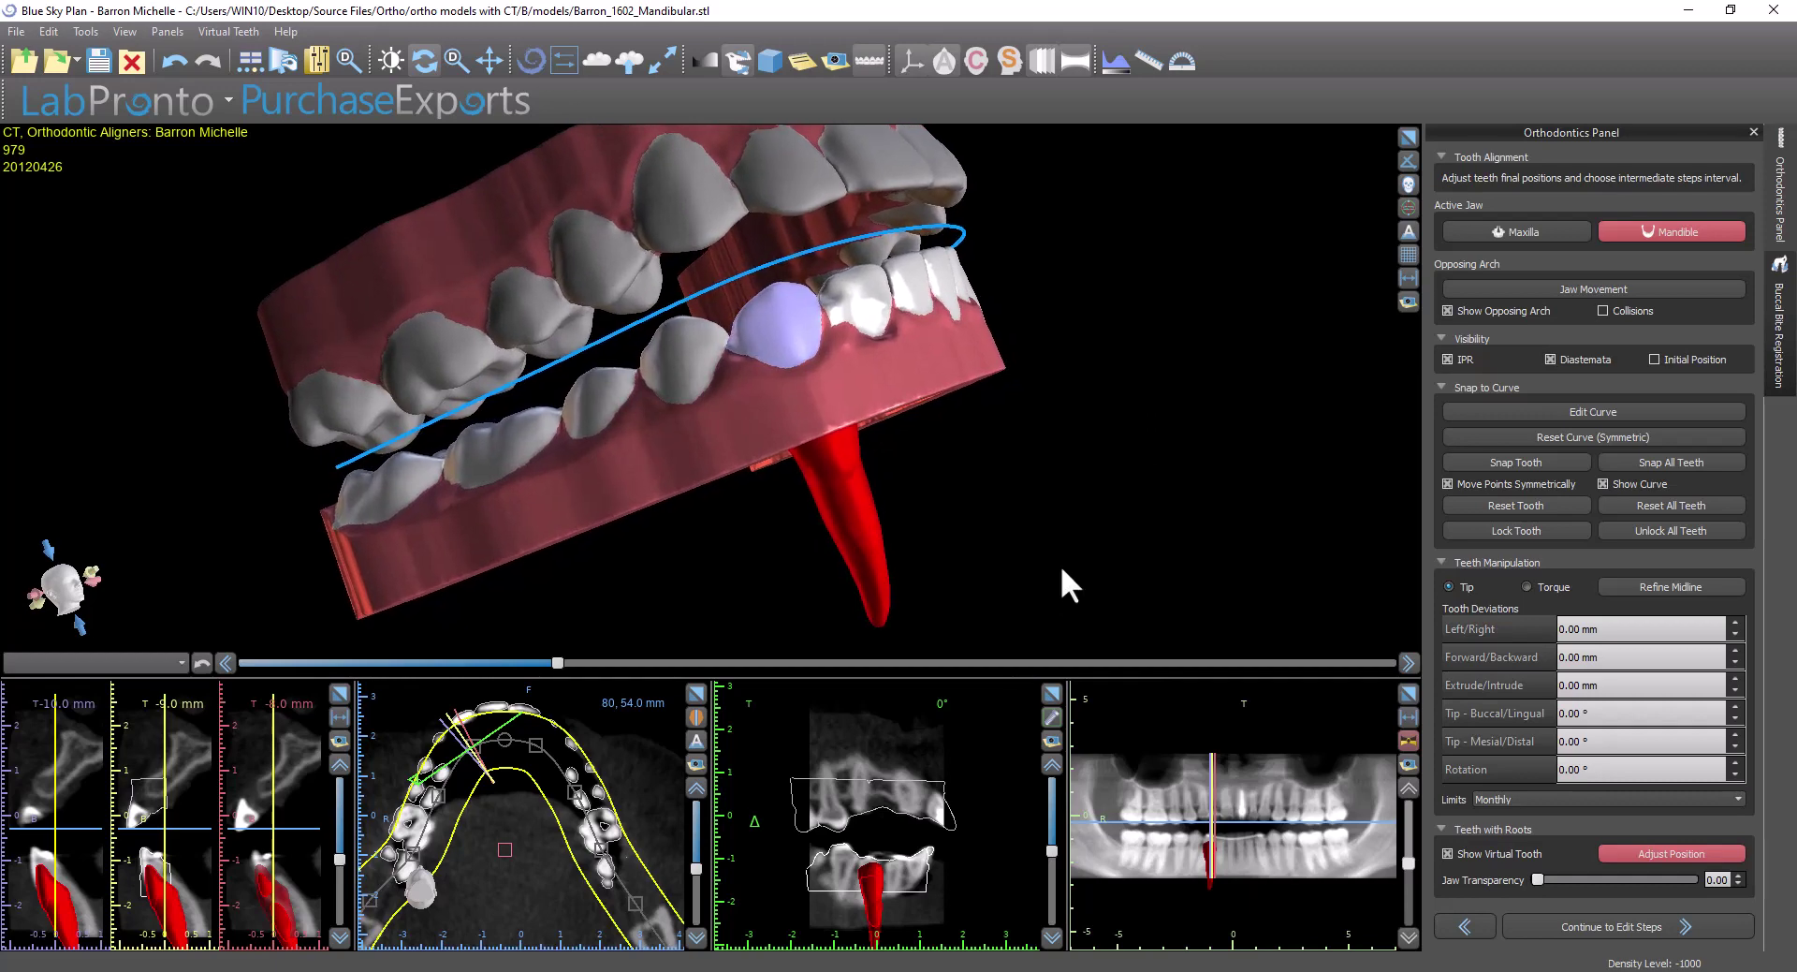
Tilt the tooth's red virtual root in the CT slice to follow the real root, then enter Adjust Position
click(843, 524)
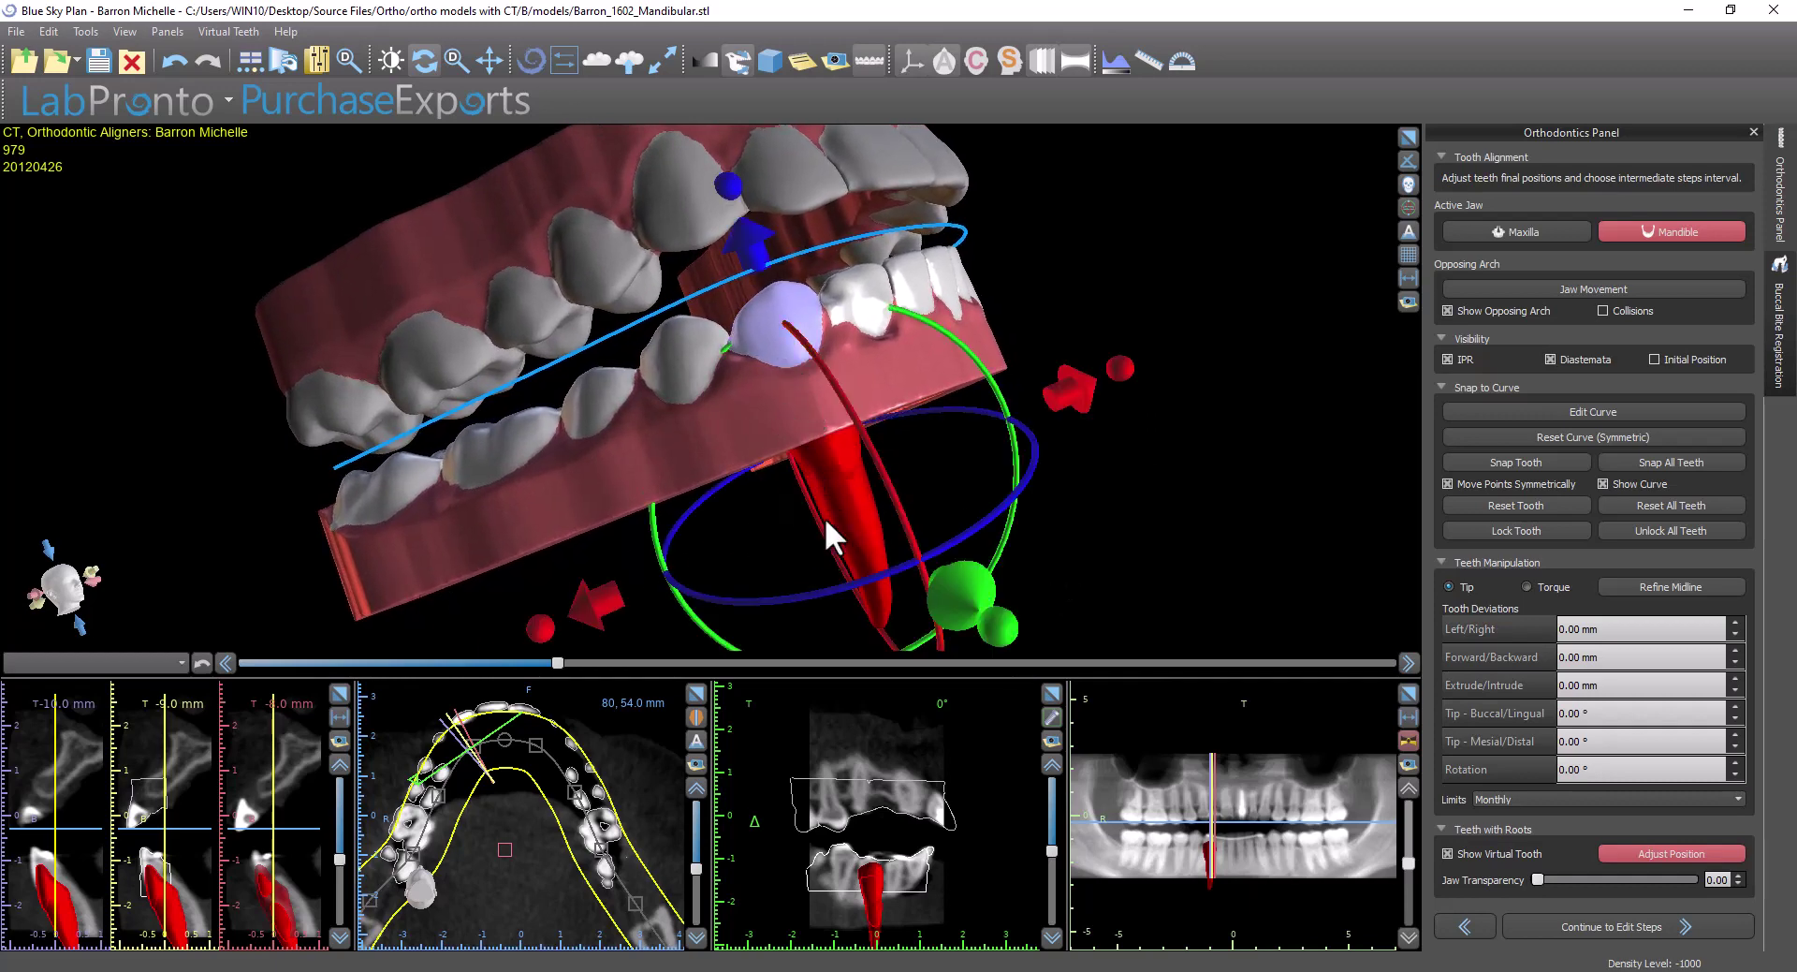
mouse_move(175, 934)
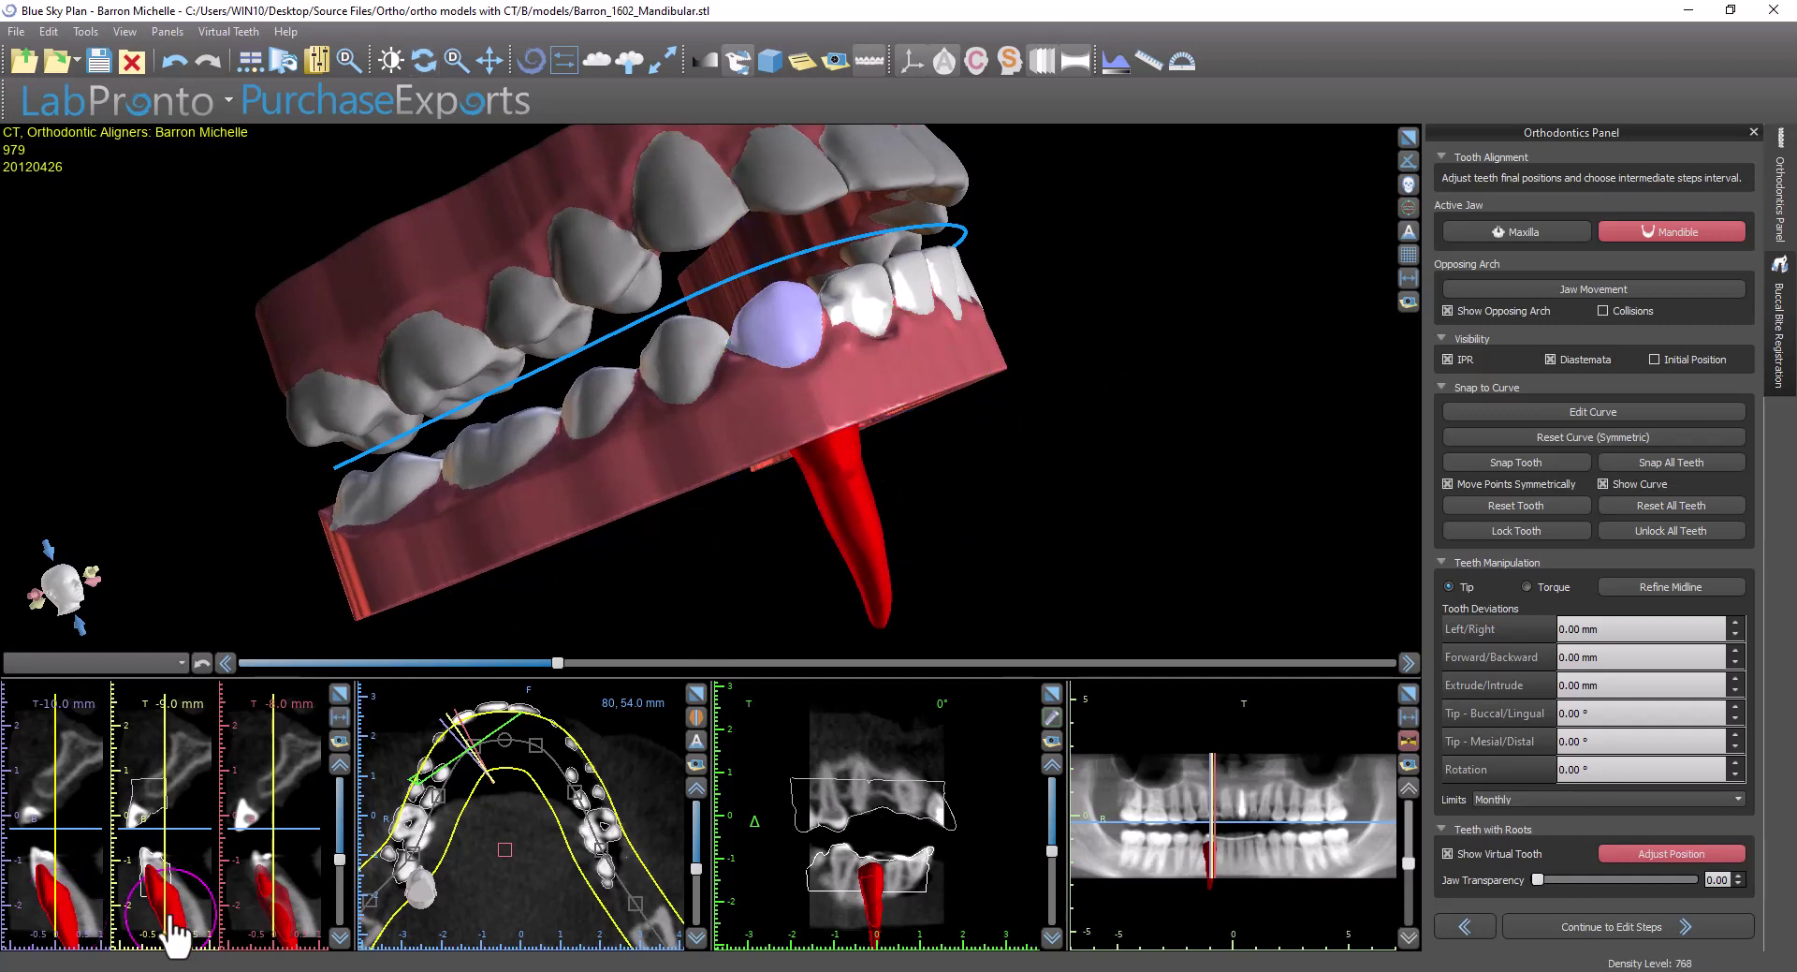
drag(175, 933, 171, 925)
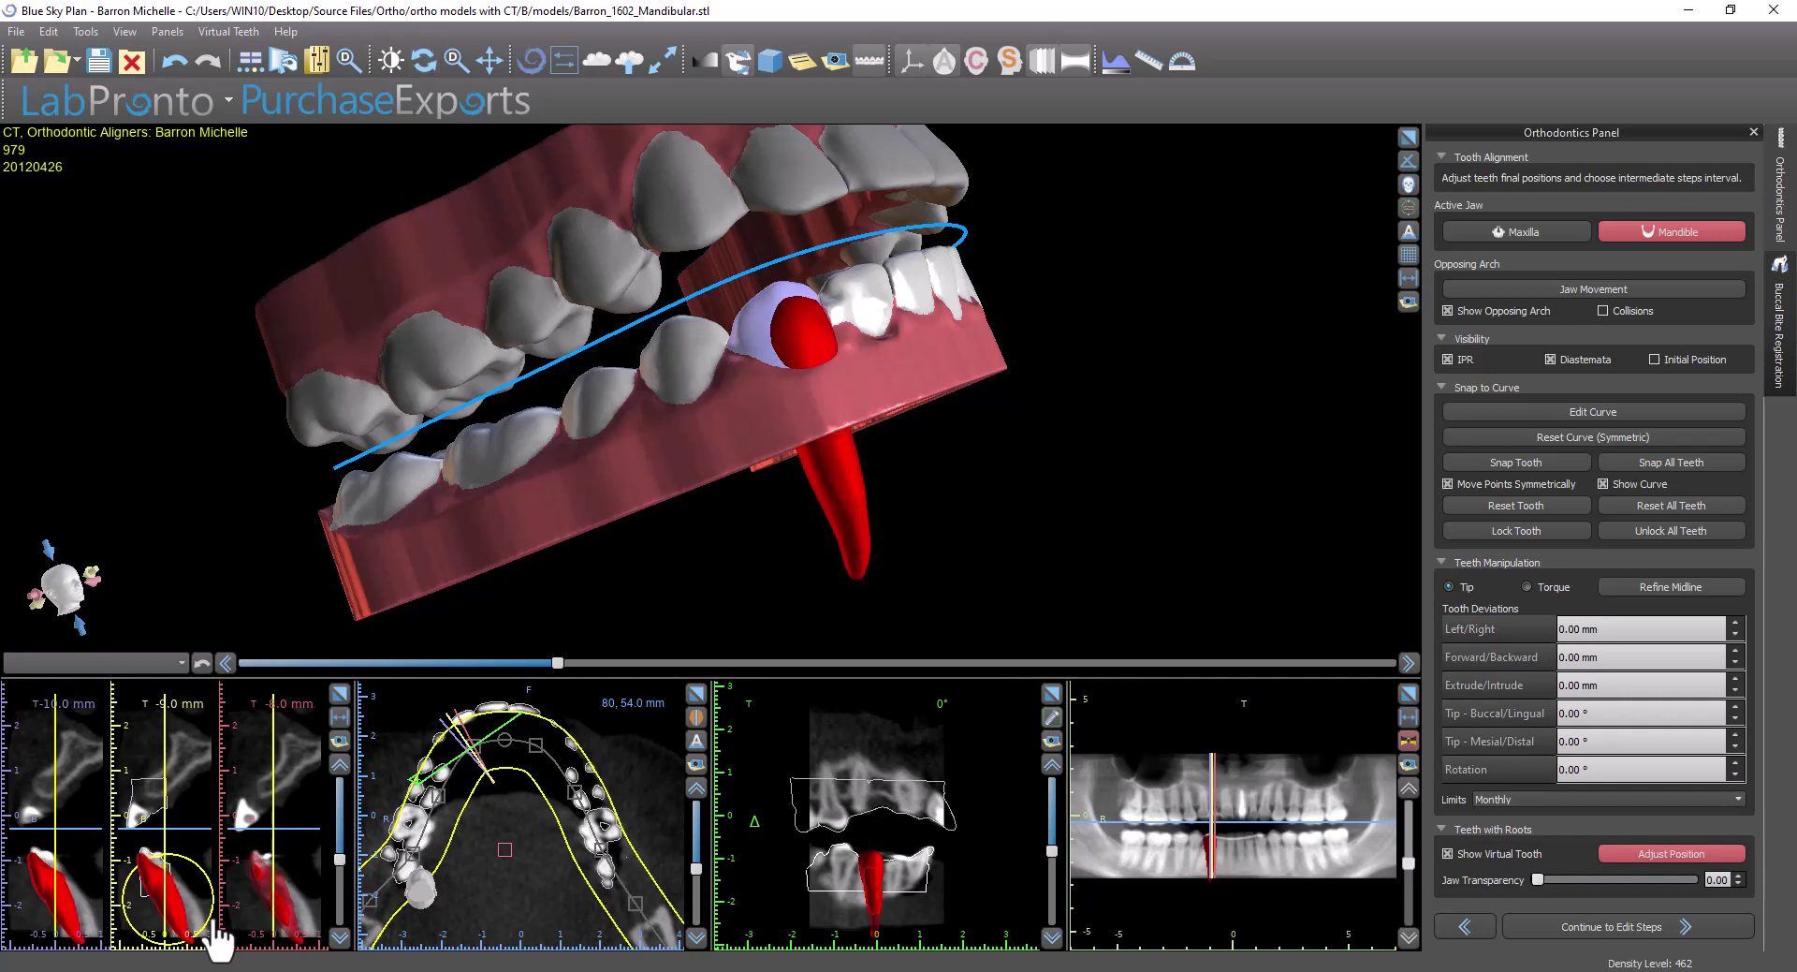
drag(177, 932, 180, 929)
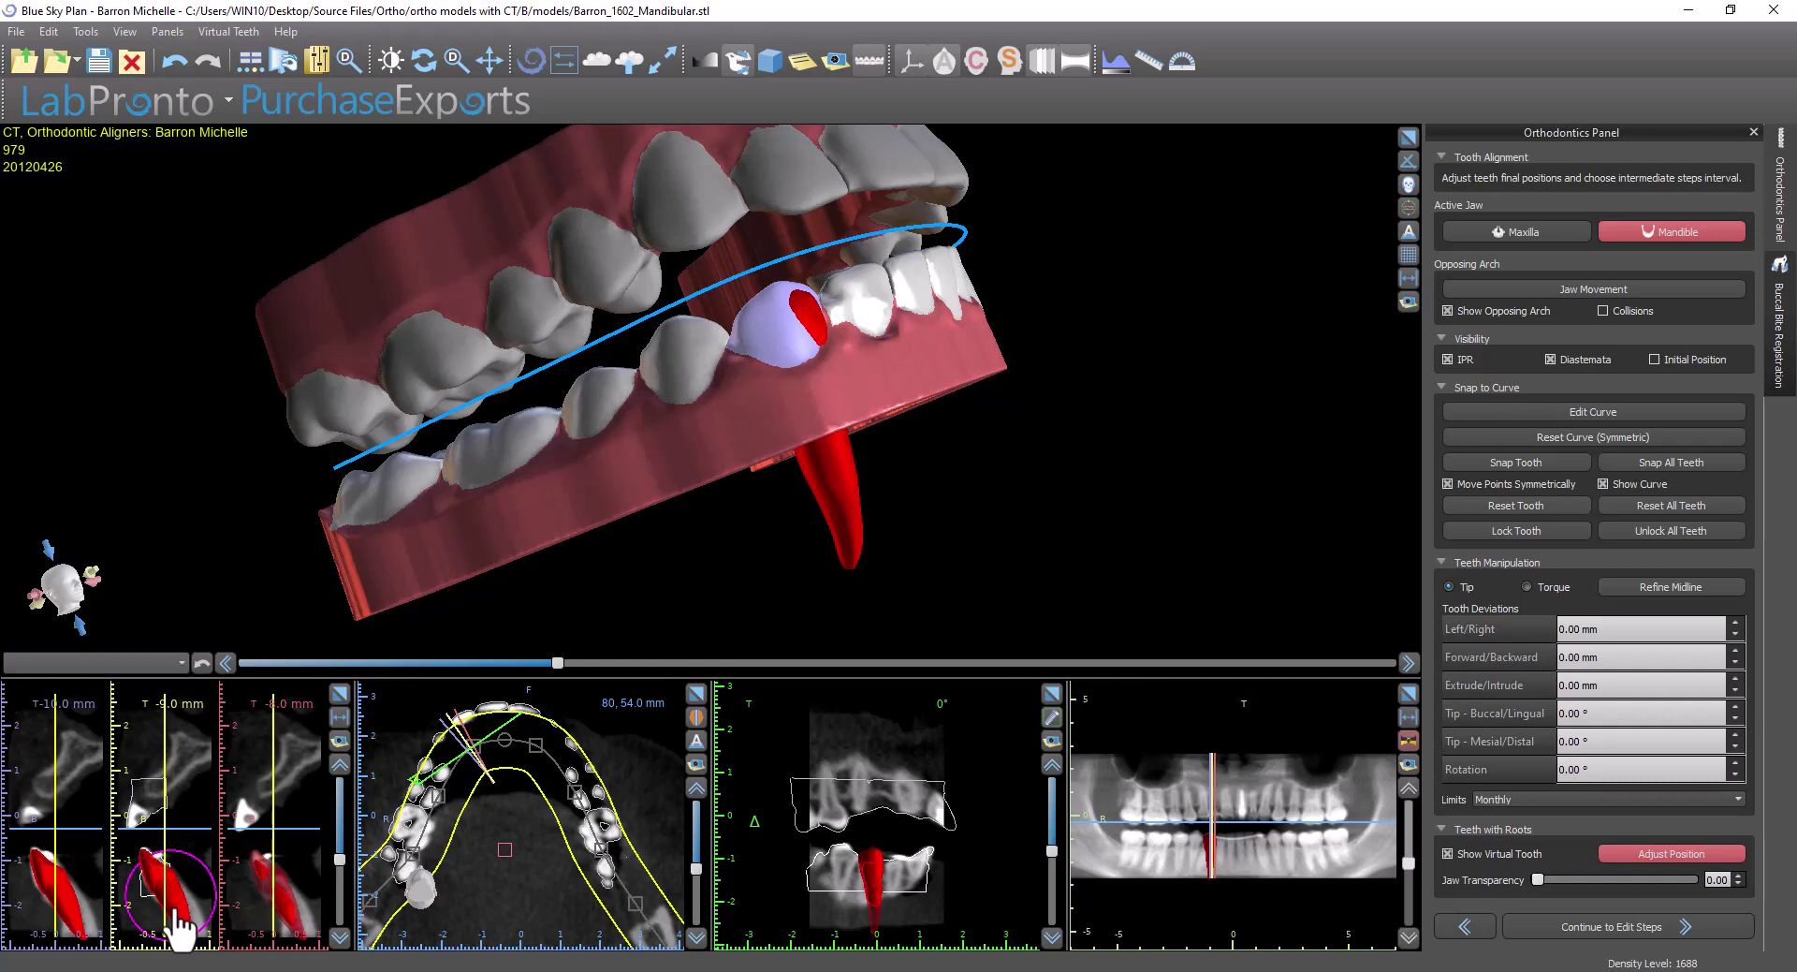
drag(178, 931, 180, 931)
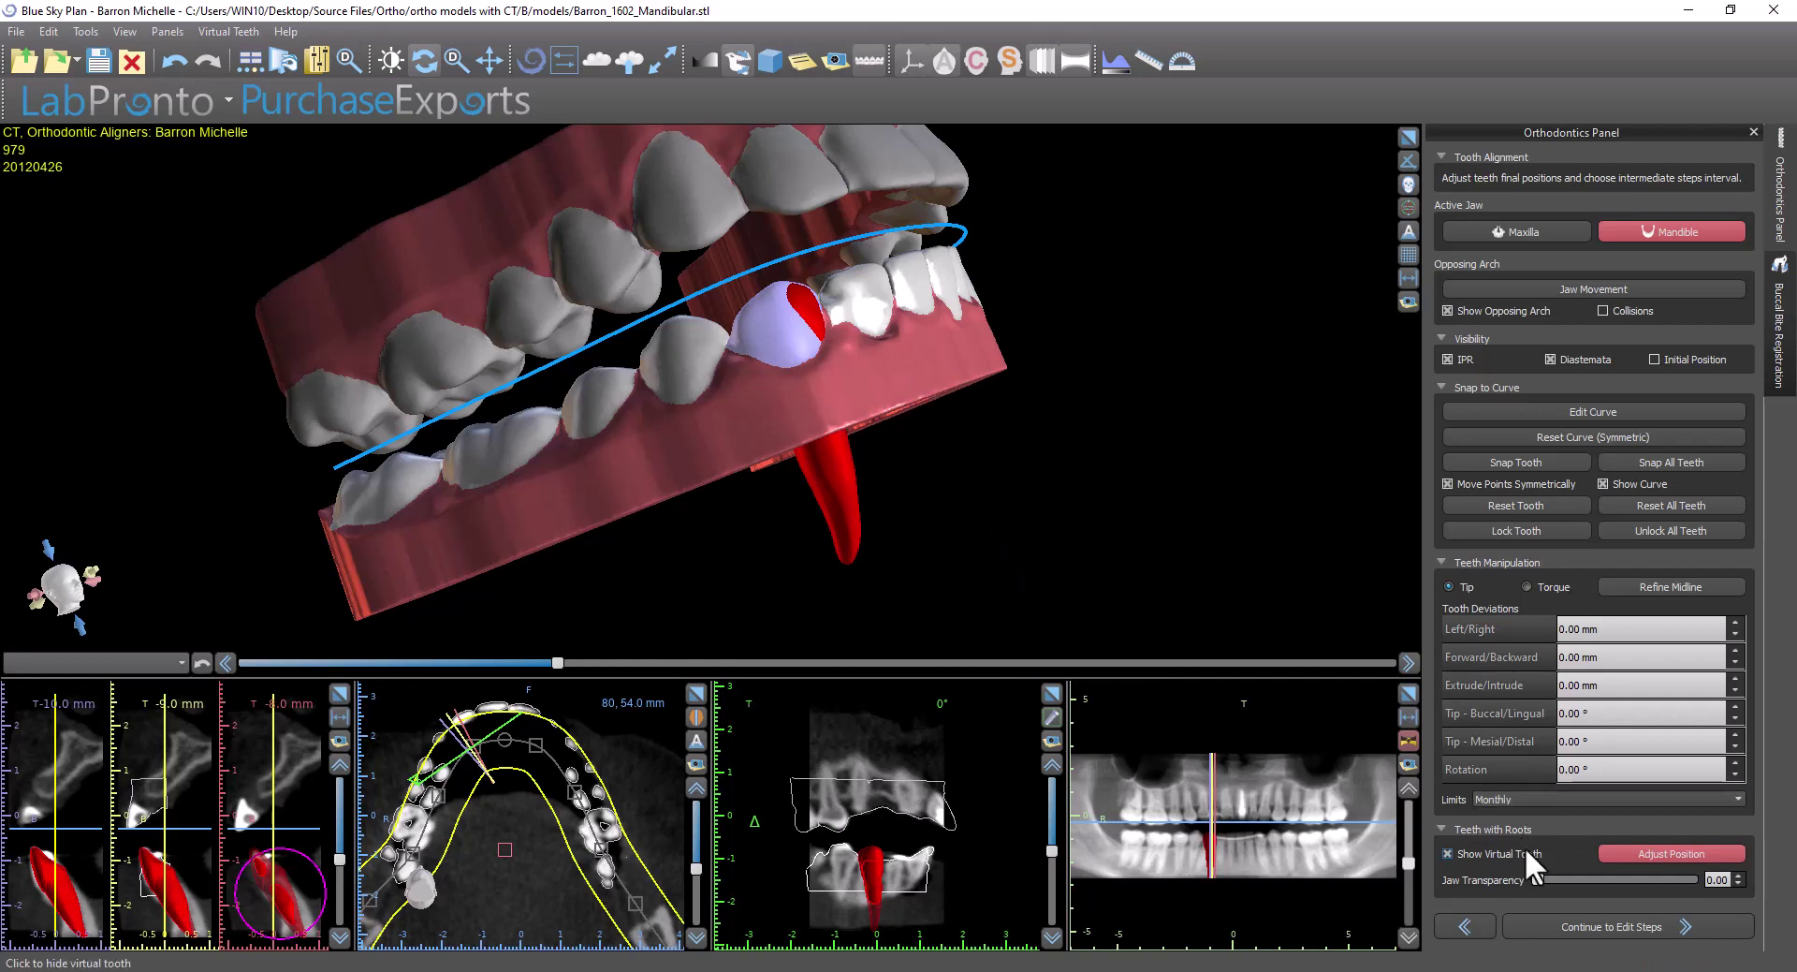
click(1676, 852)
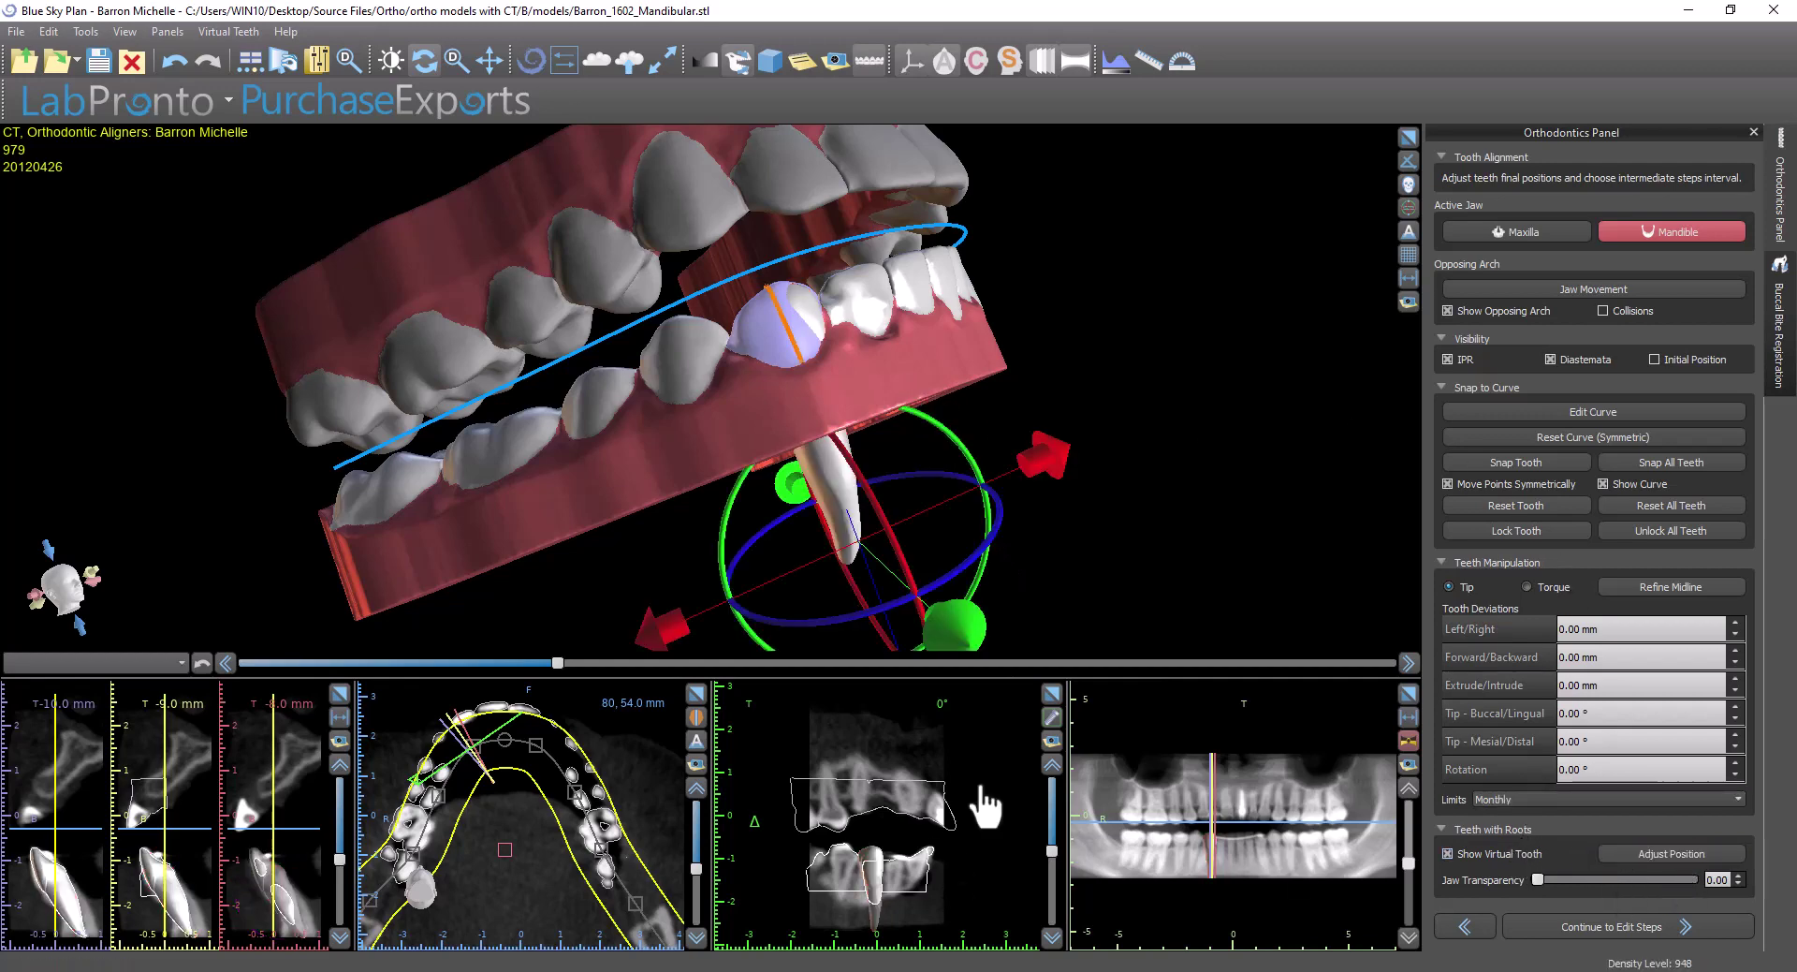
Tip the lower tooth to −1.32° buccal/lingual and select its neighbouring lower tooth
drag(877, 513, 875, 512)
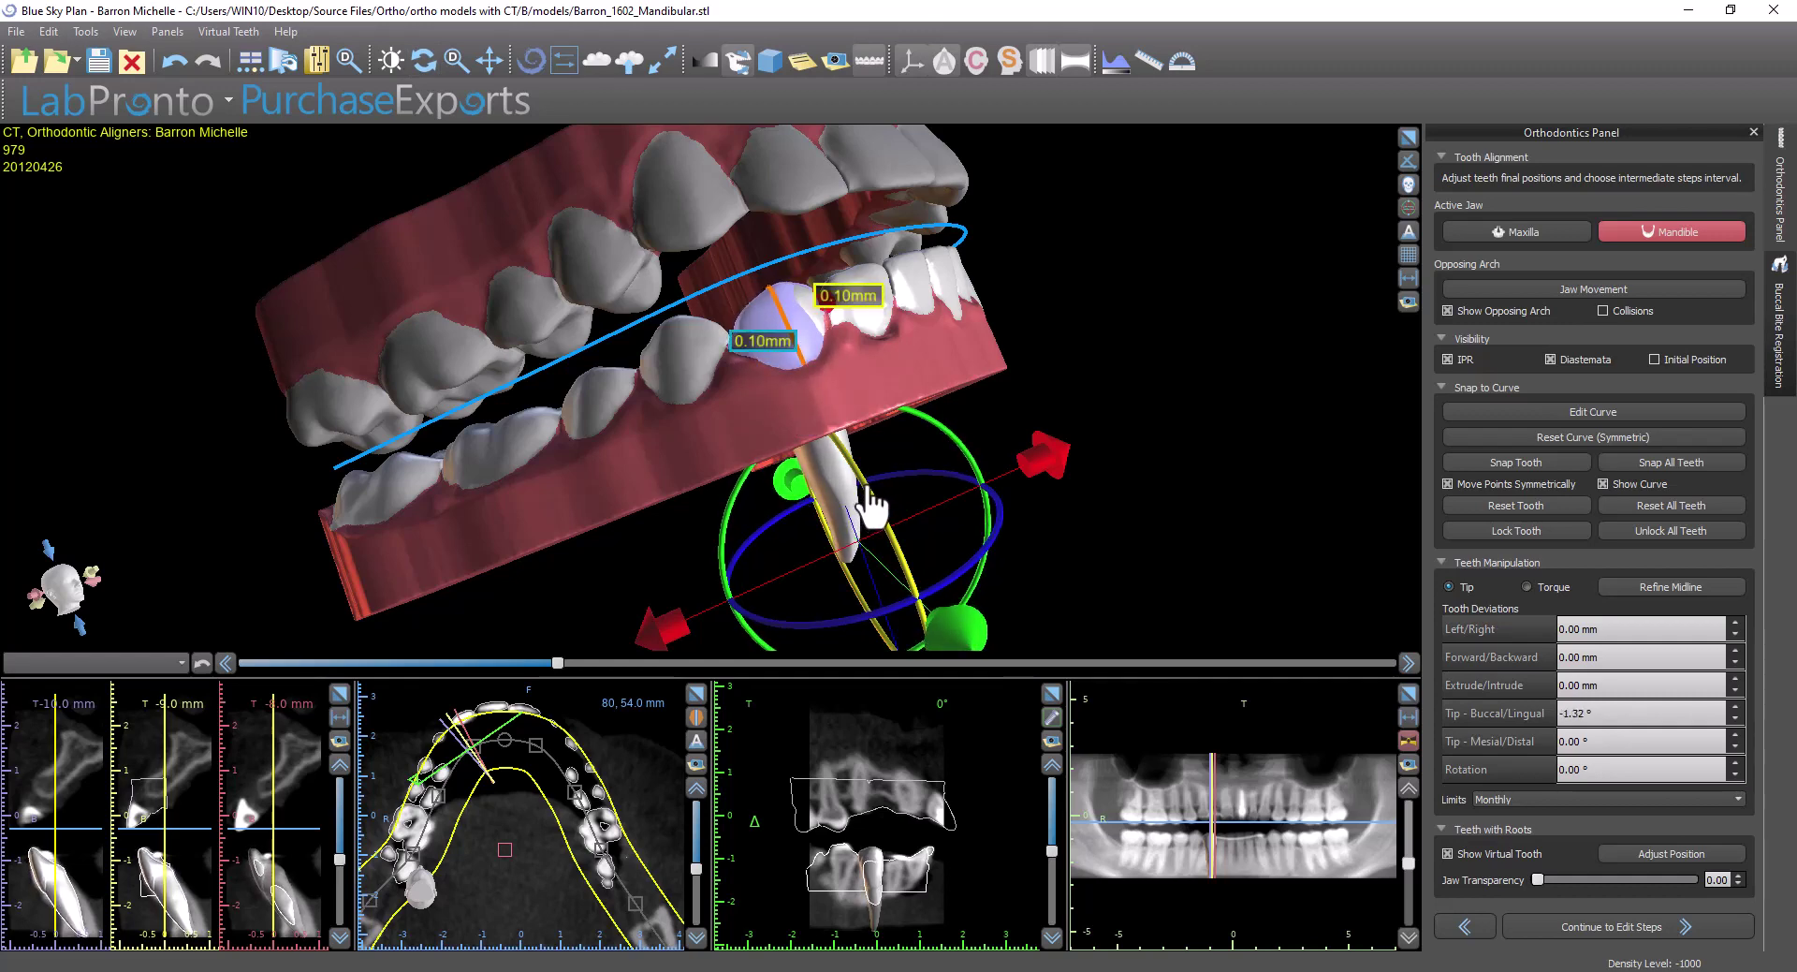
scroll(1154, 576, up, 1)
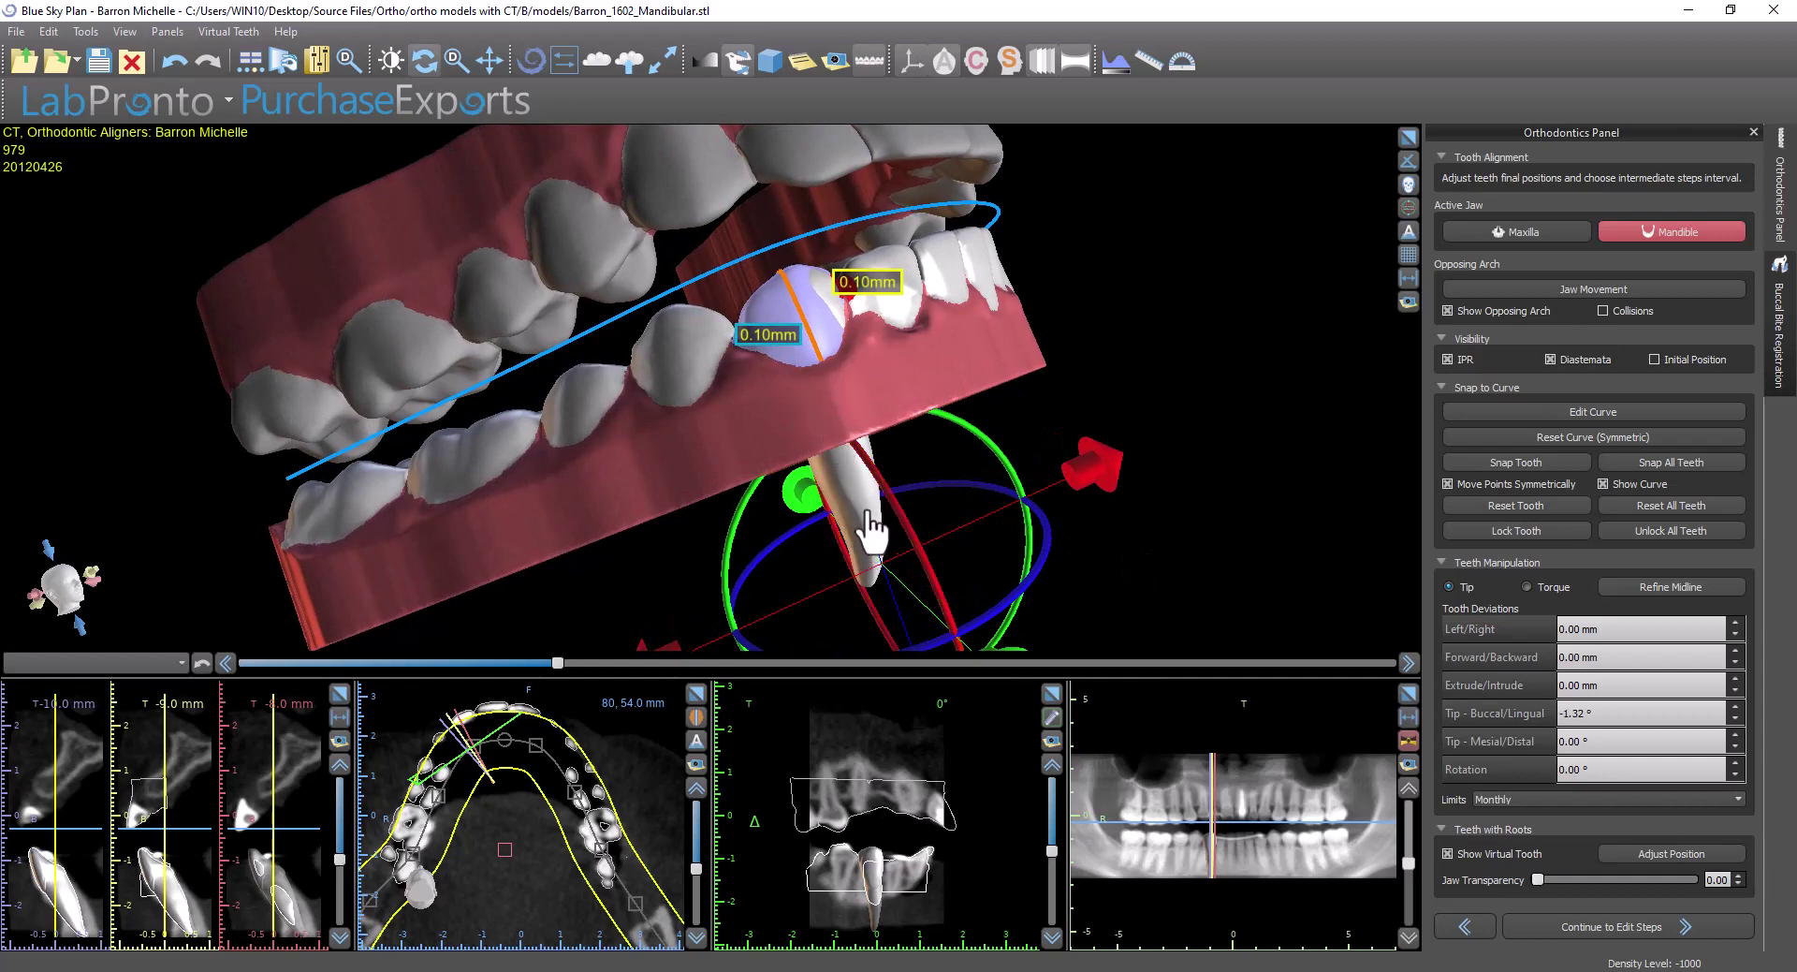
click(694, 379)
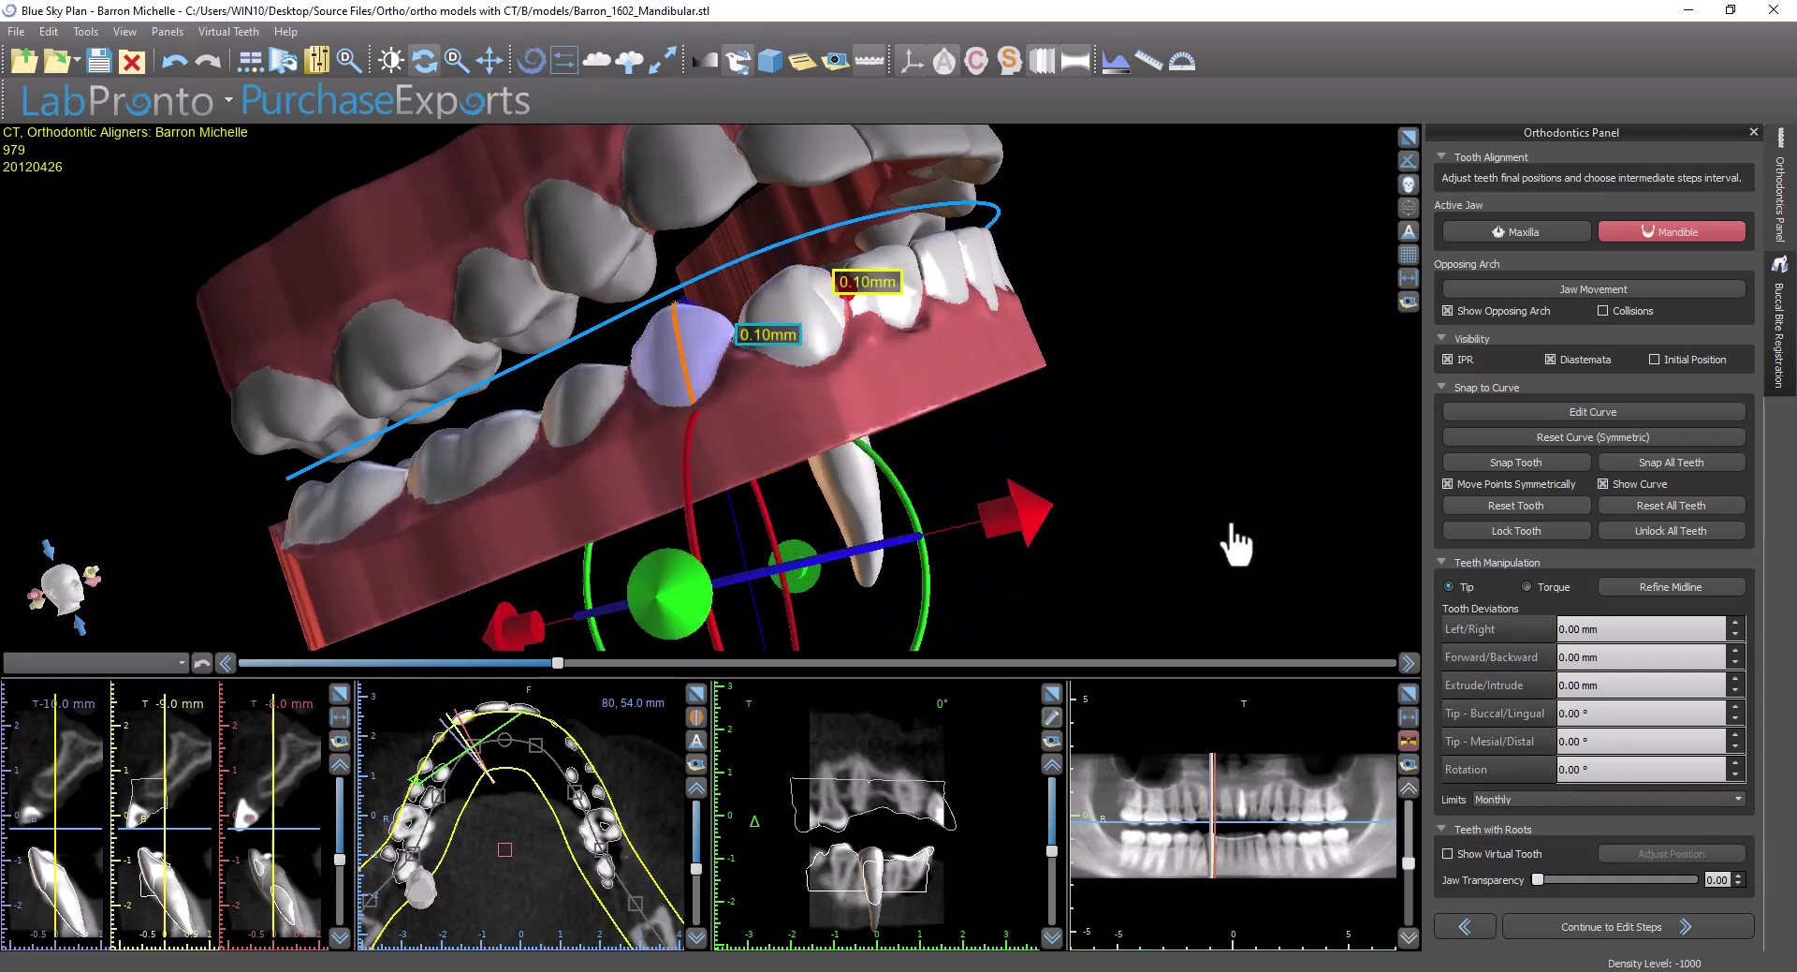
drag(1156, 494, 1199, 510)
Fit the neighbour's red virtual root beside the canine, then show the next lower tooth's virtual root
click(1497, 855)
drag(1124, 636, 1072, 559)
click(781, 548)
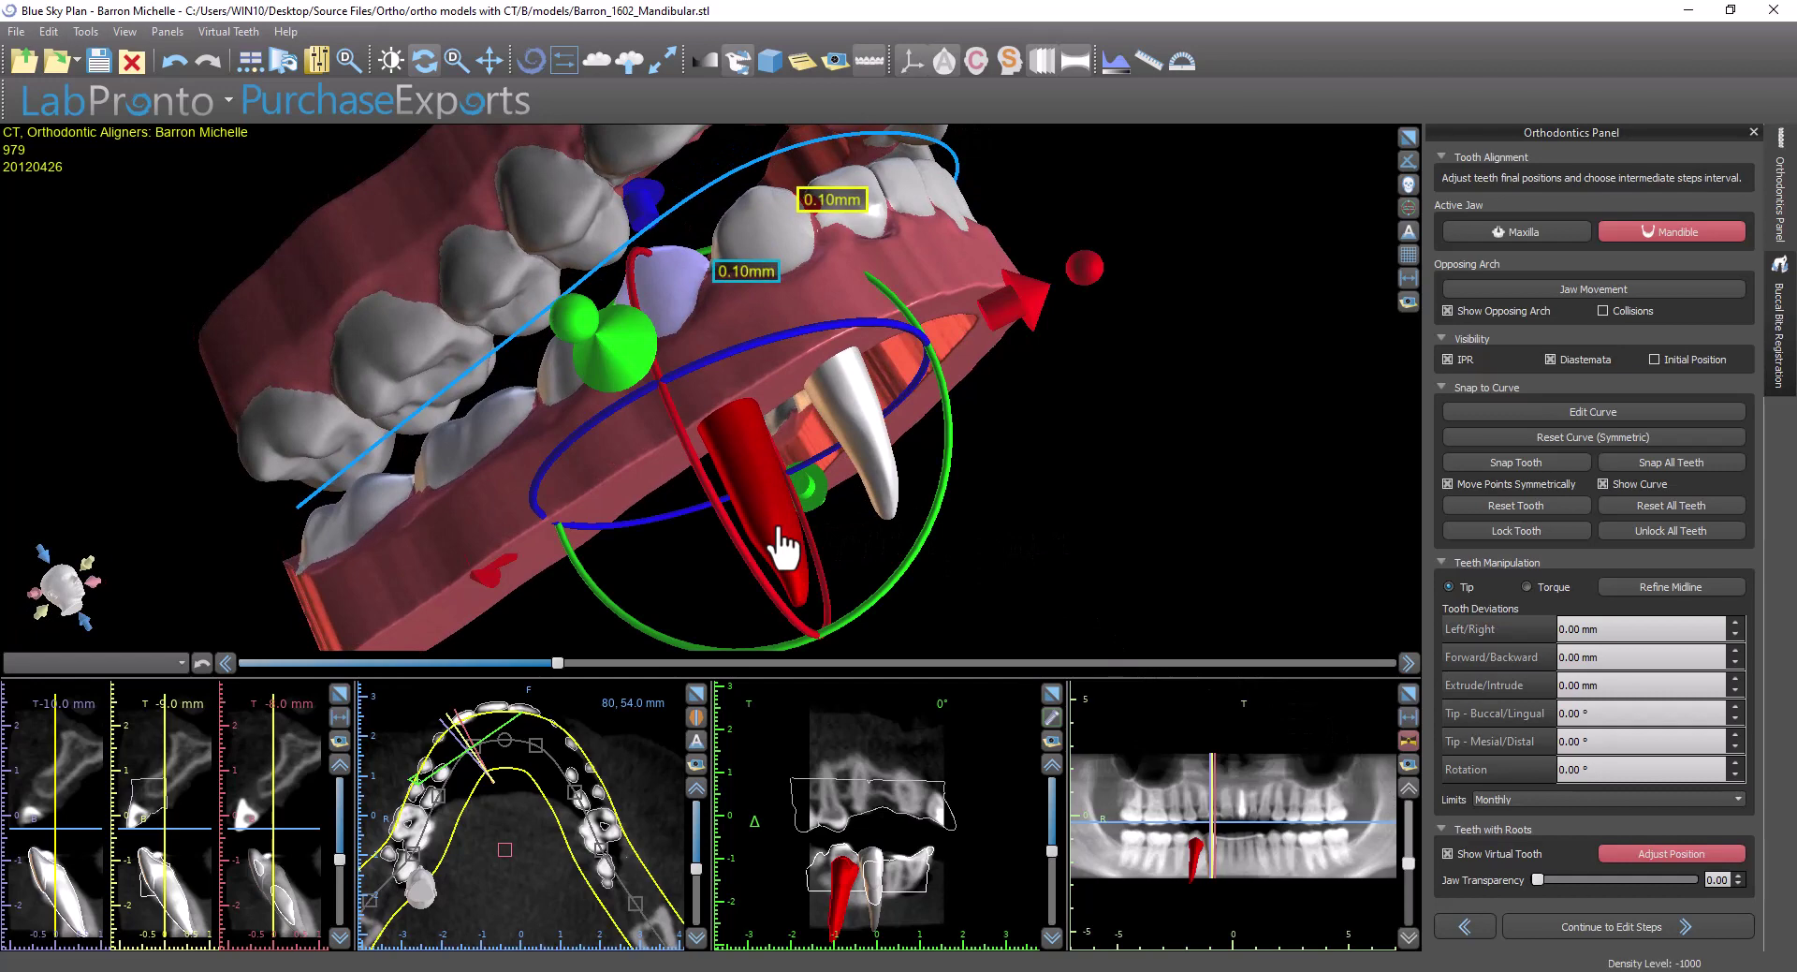
drag(630, 509, 1460, 852)
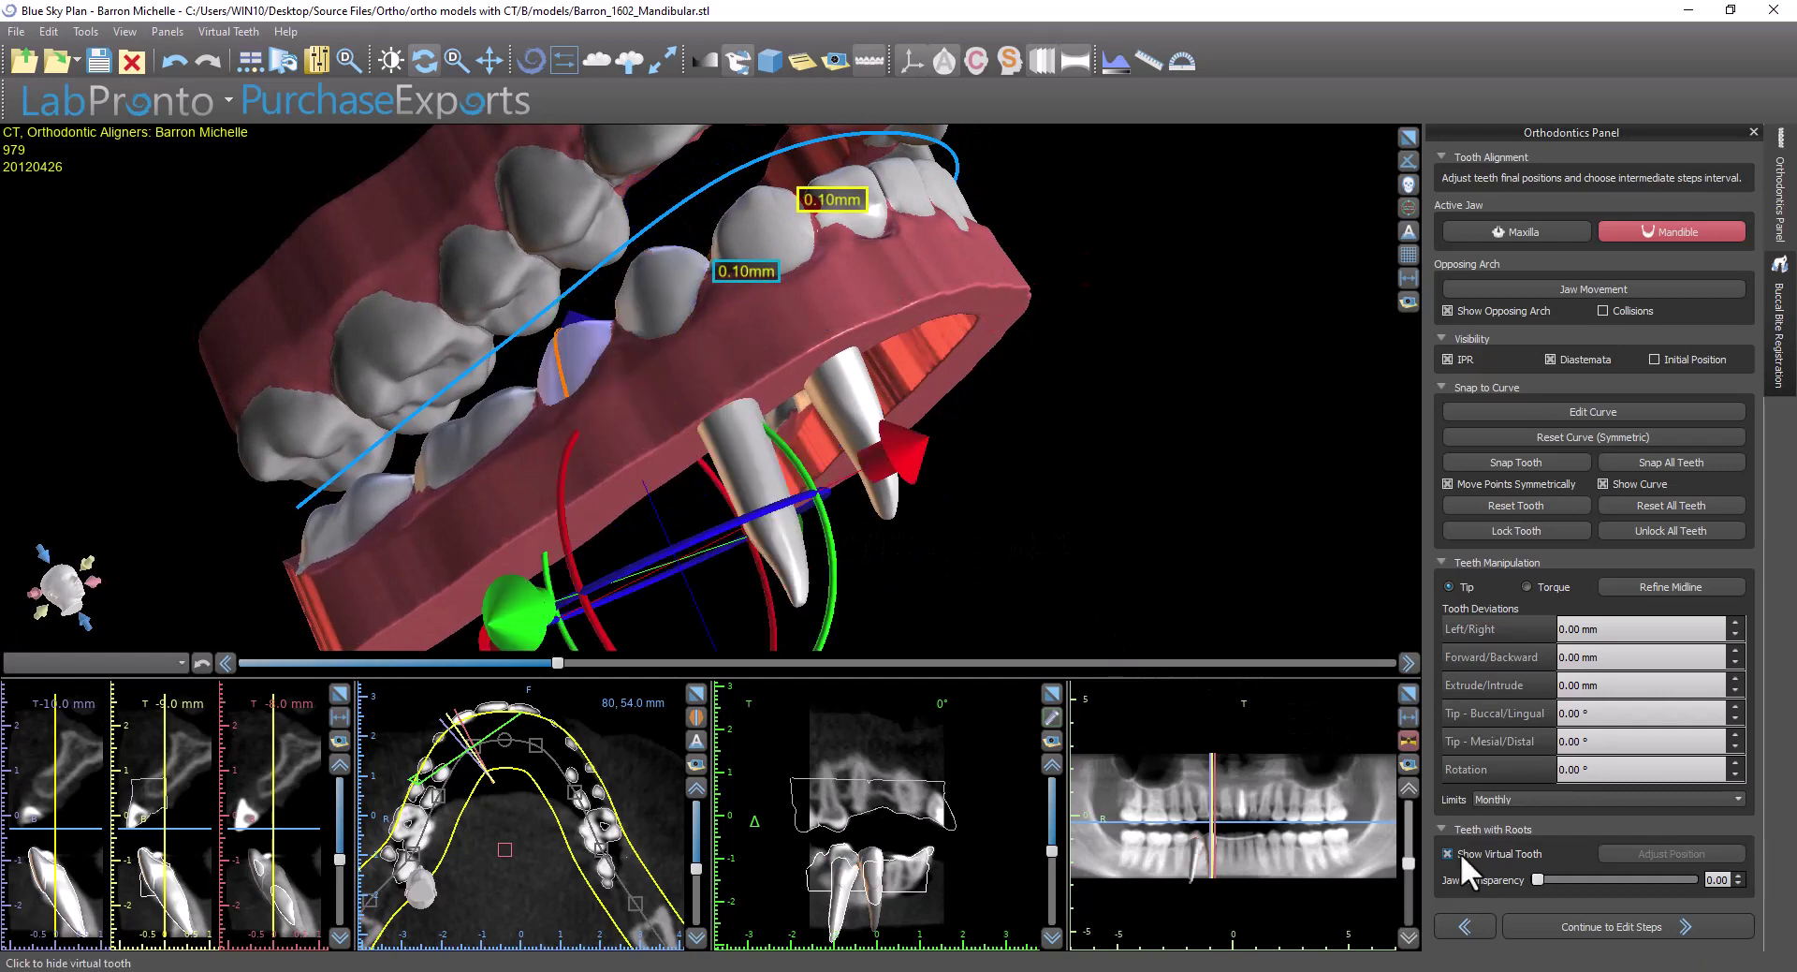
drag(1053, 511, 999, 614)
click(575, 468)
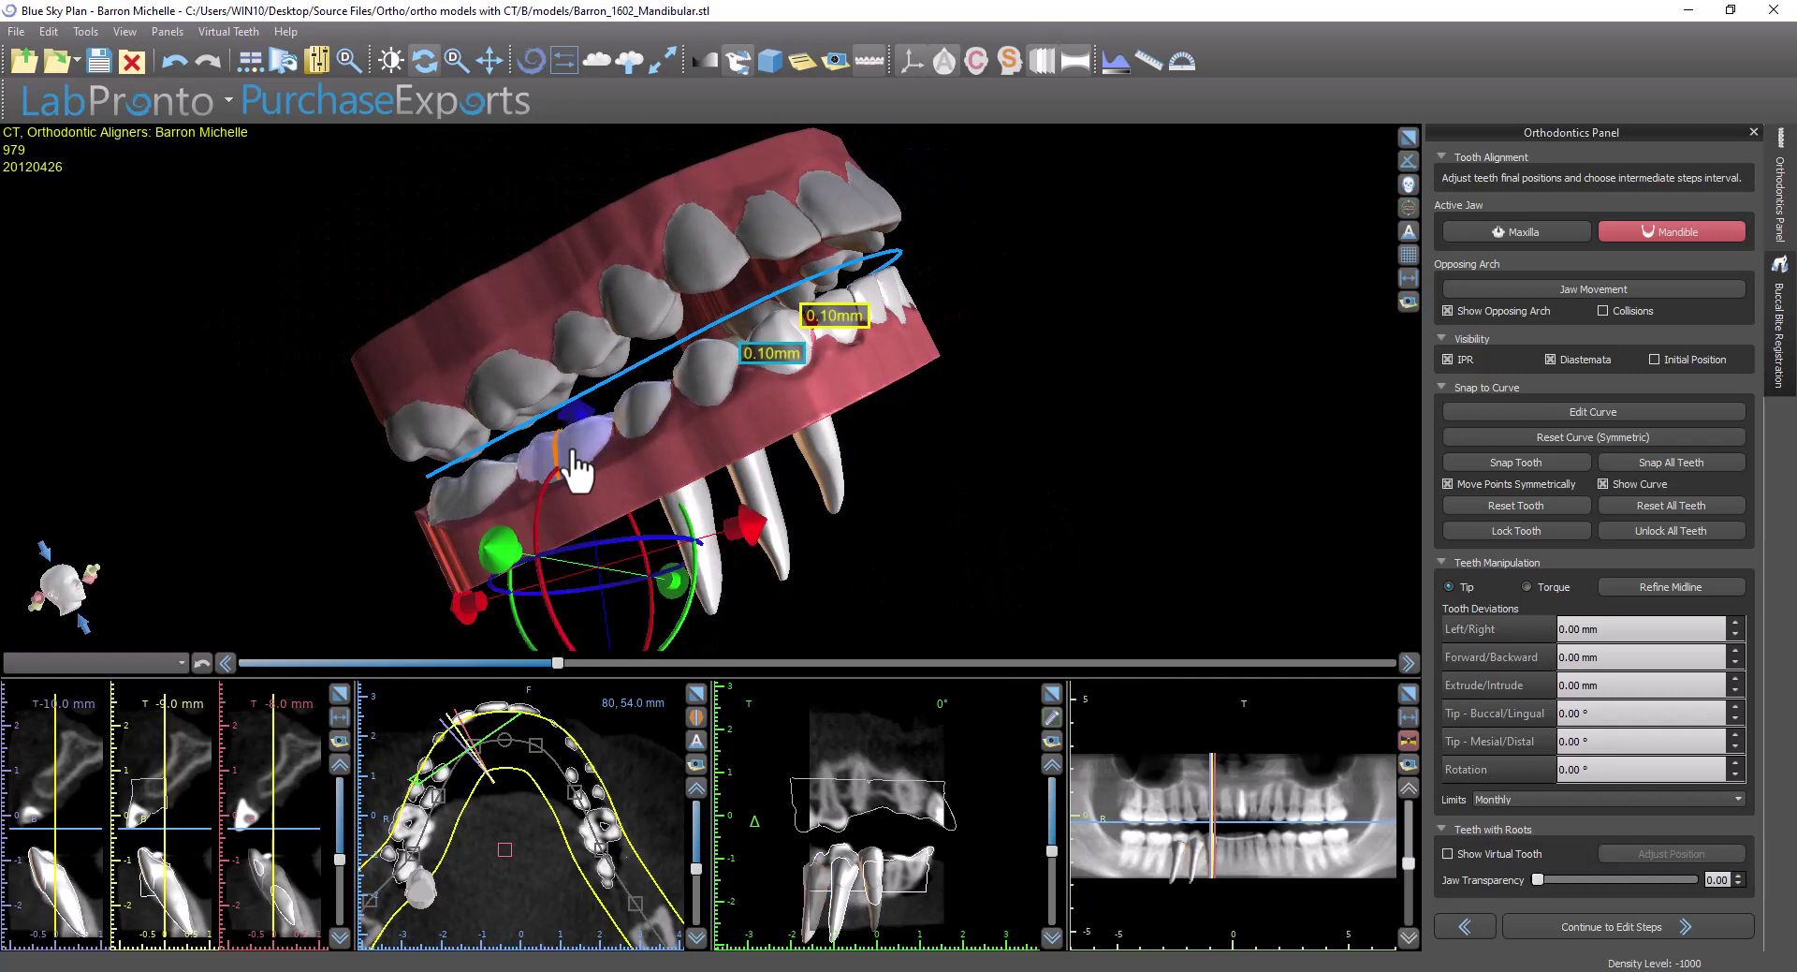
click(1504, 852)
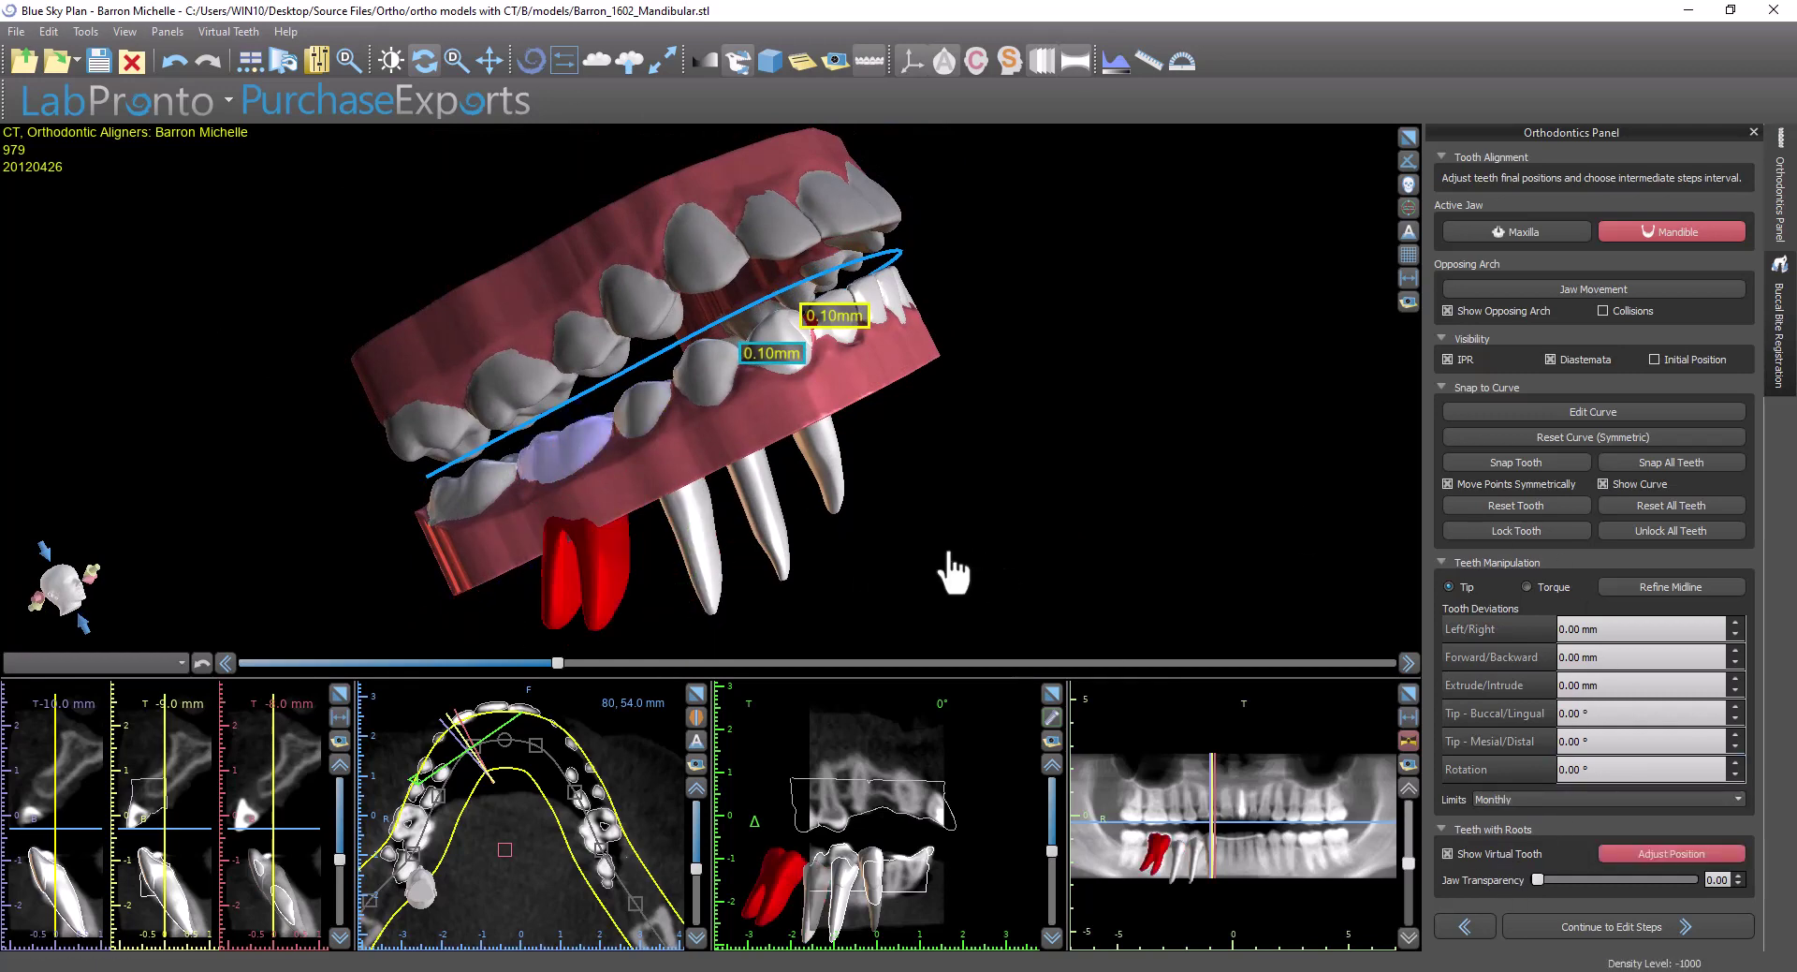
Step through the lower teeth leftward, then Snap All Teeth to the arch curve, yielding a 1.85 mm IPR
click(593, 592)
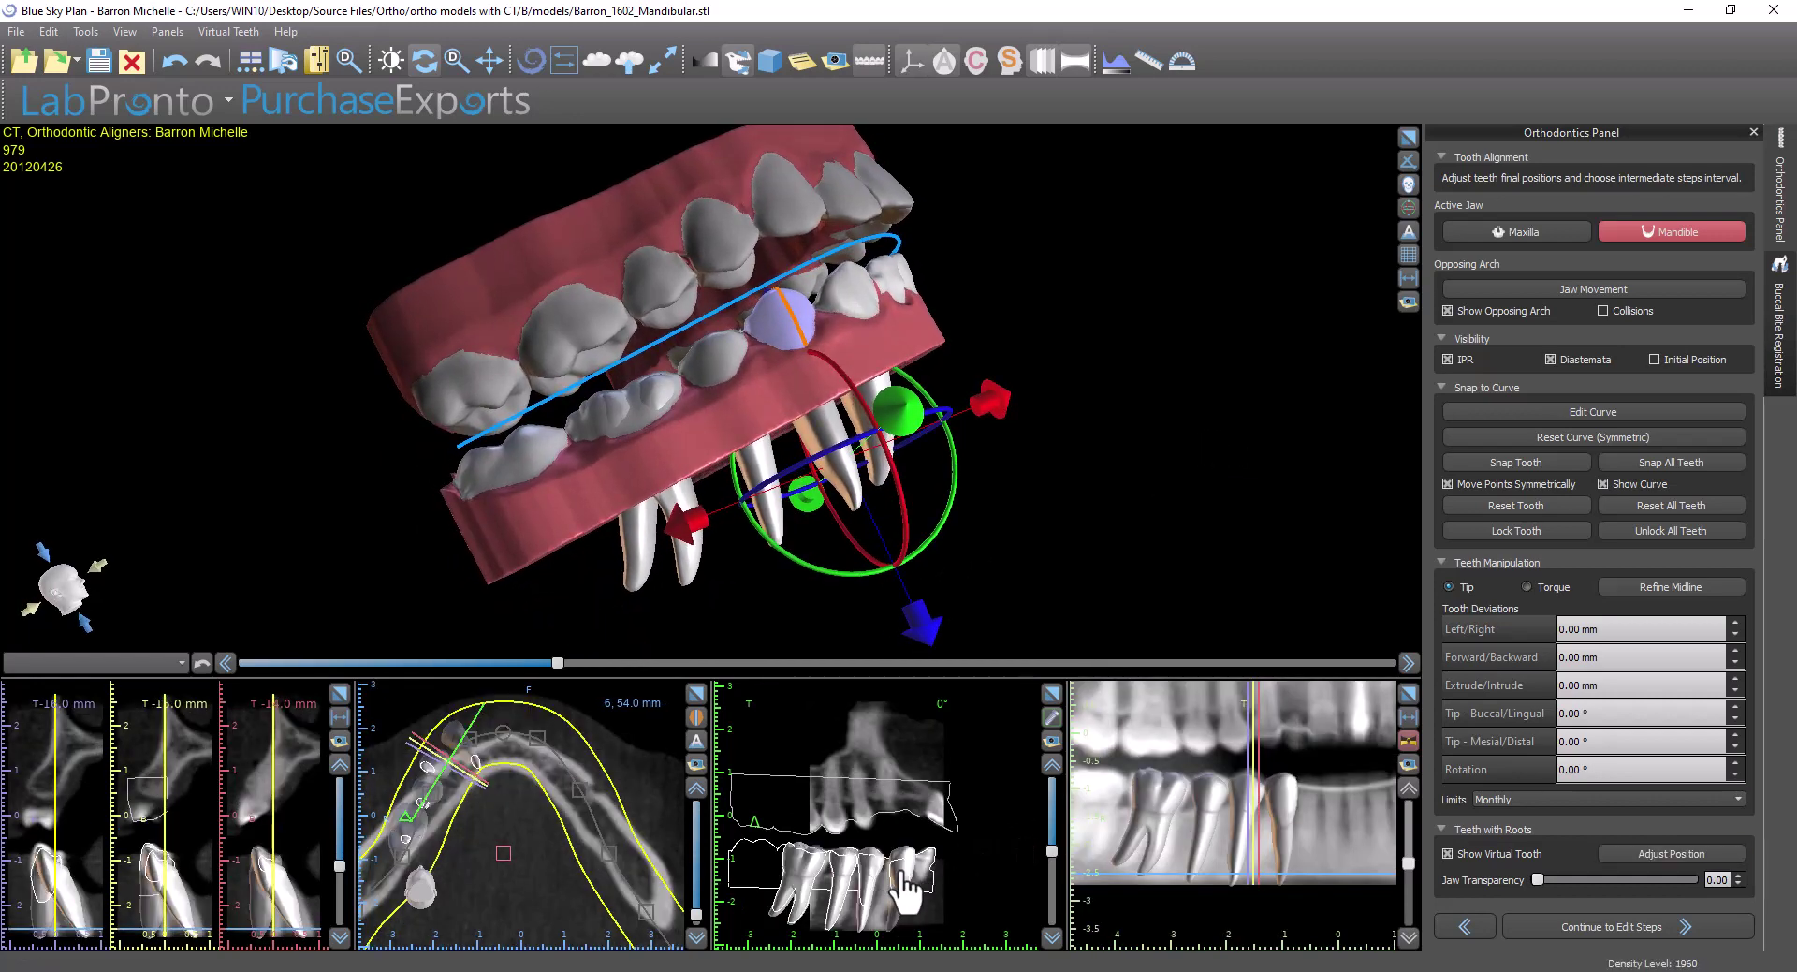
click(847, 885)
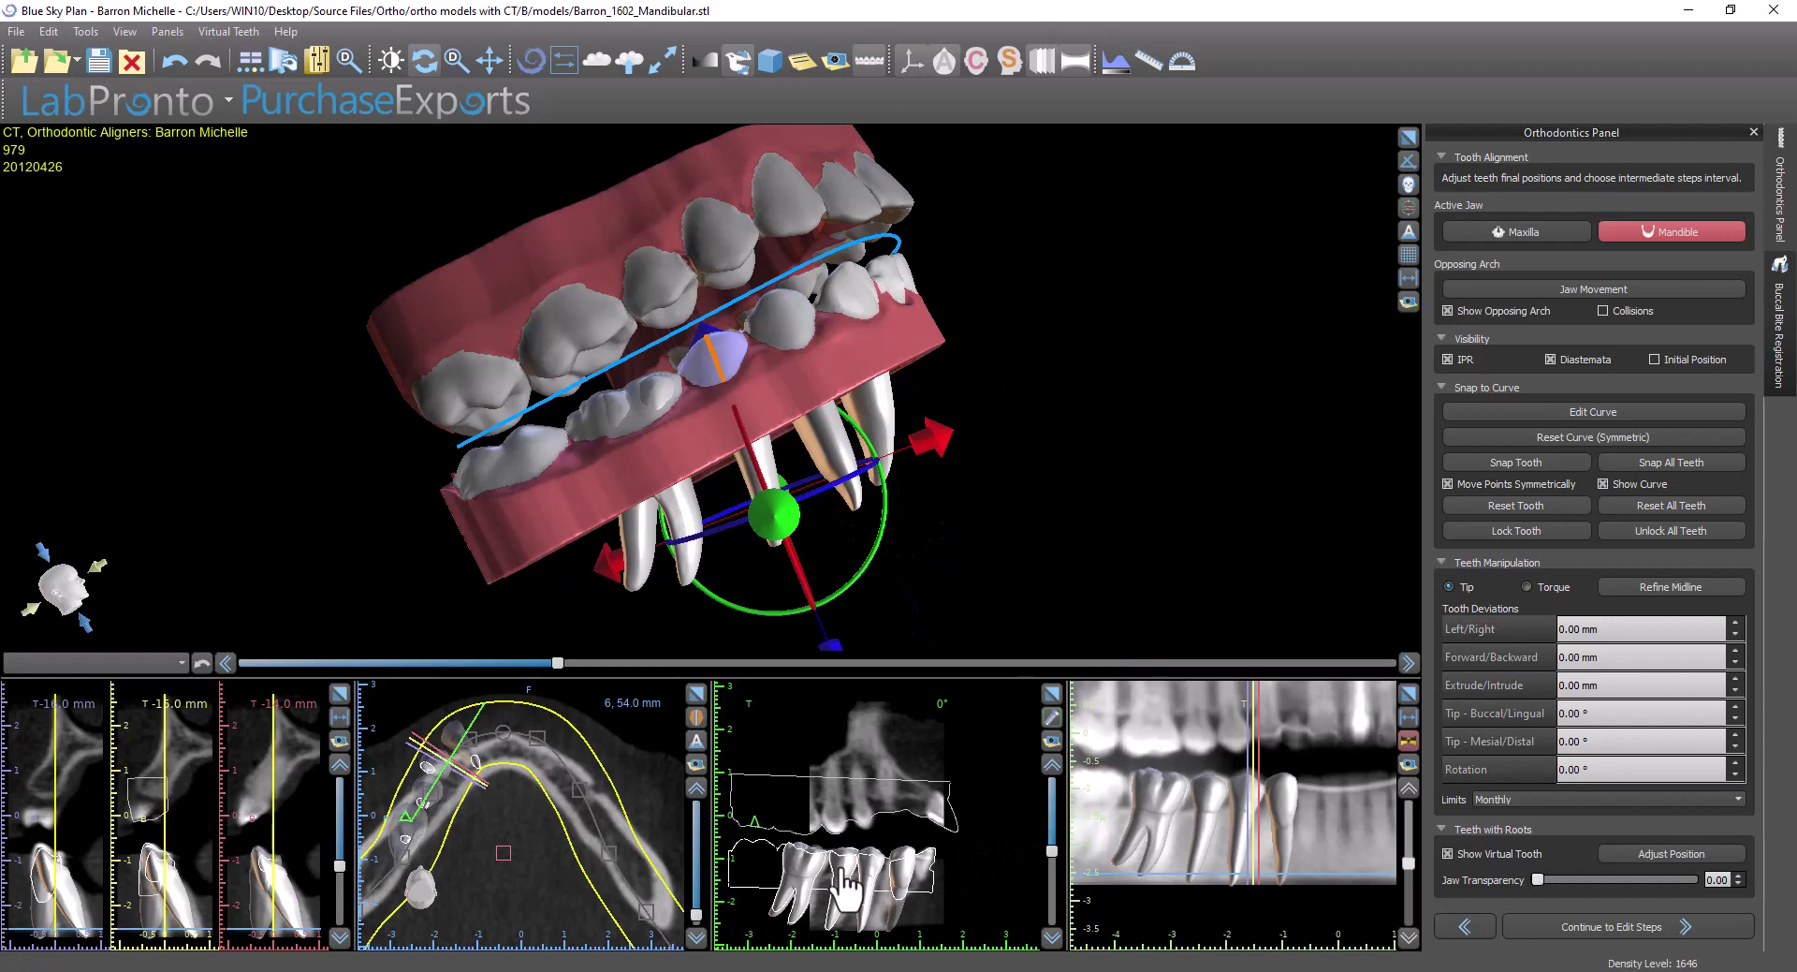
click(811, 878)
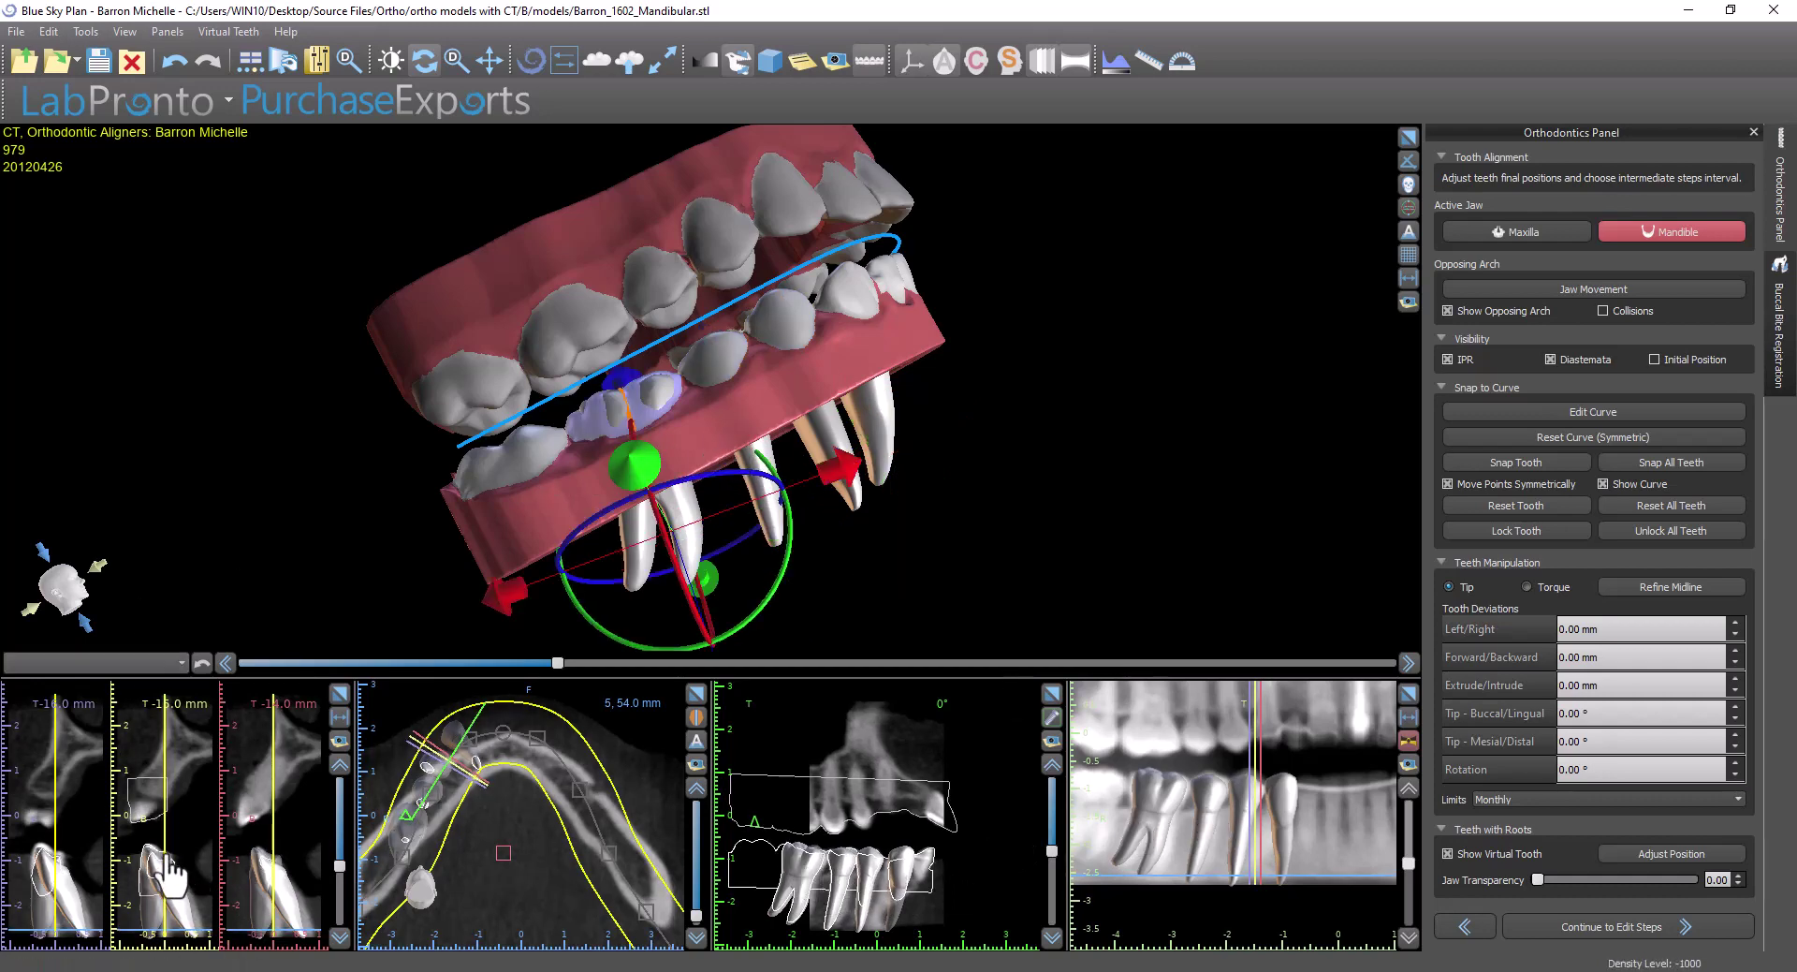
drag(1016, 510, 983, 509)
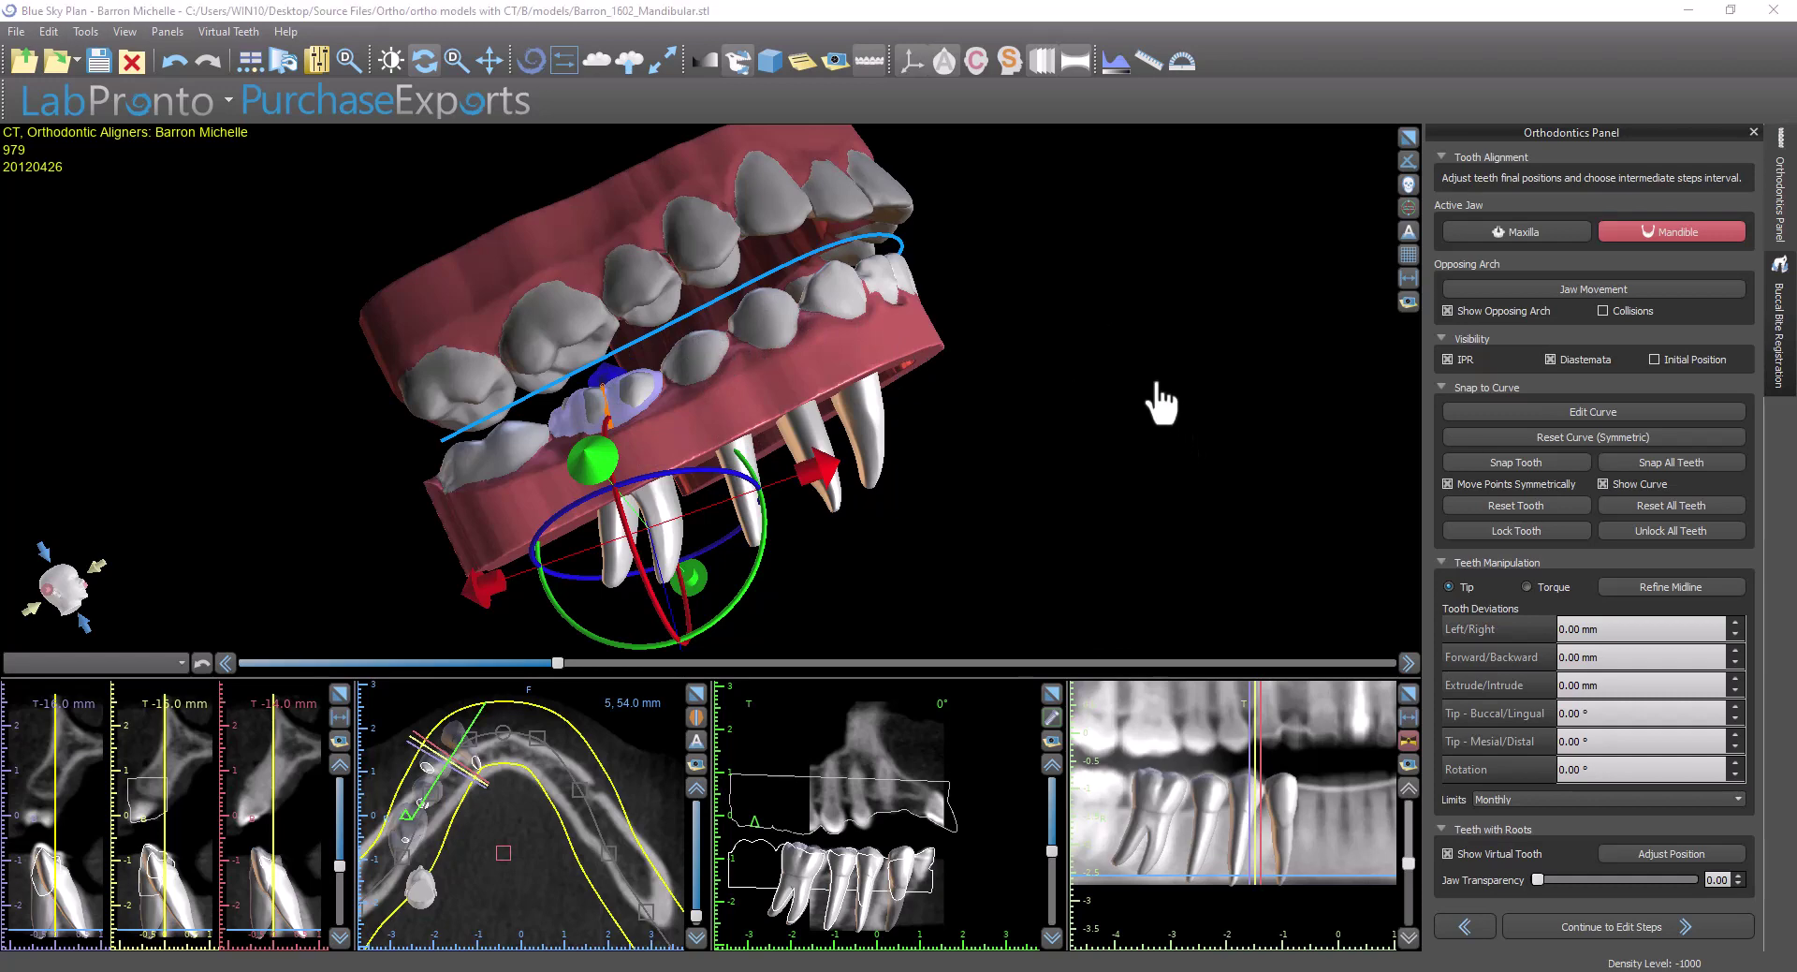
drag(1163, 394, 1135, 445)
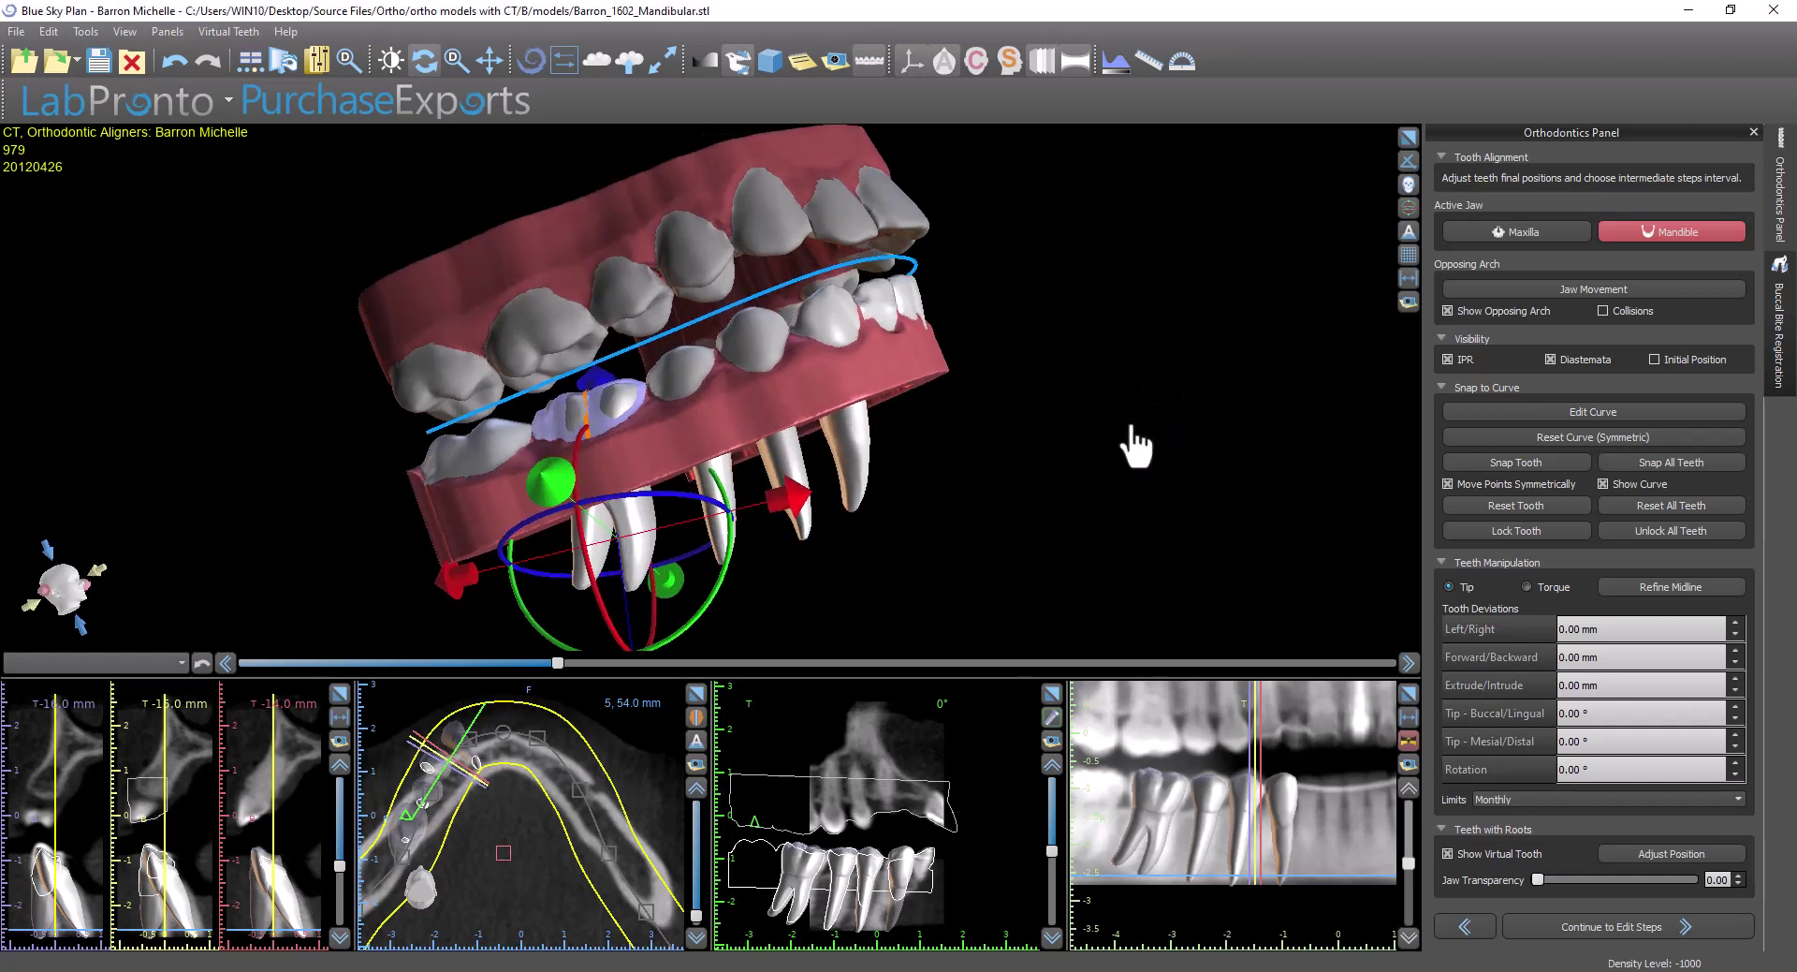
click(1676, 458)
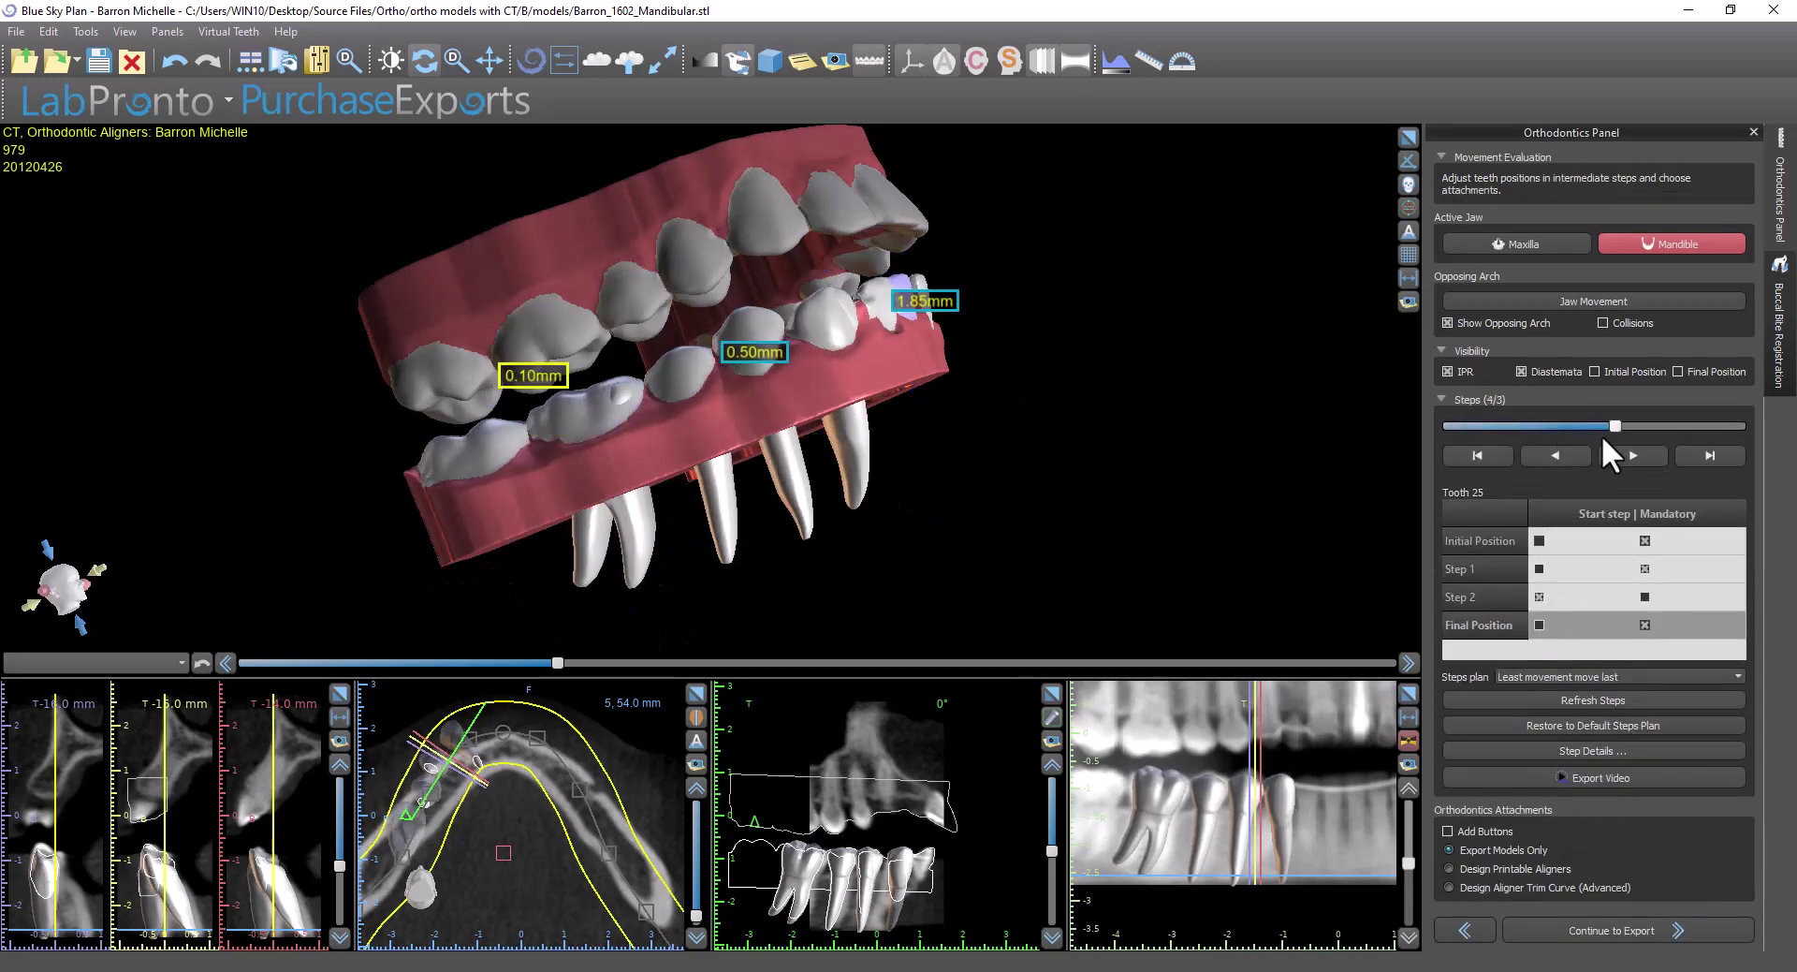
Drag the Steps slider to the last movement step and zoom in on the final tooth positions
drag(1659, 421, 1561, 423)
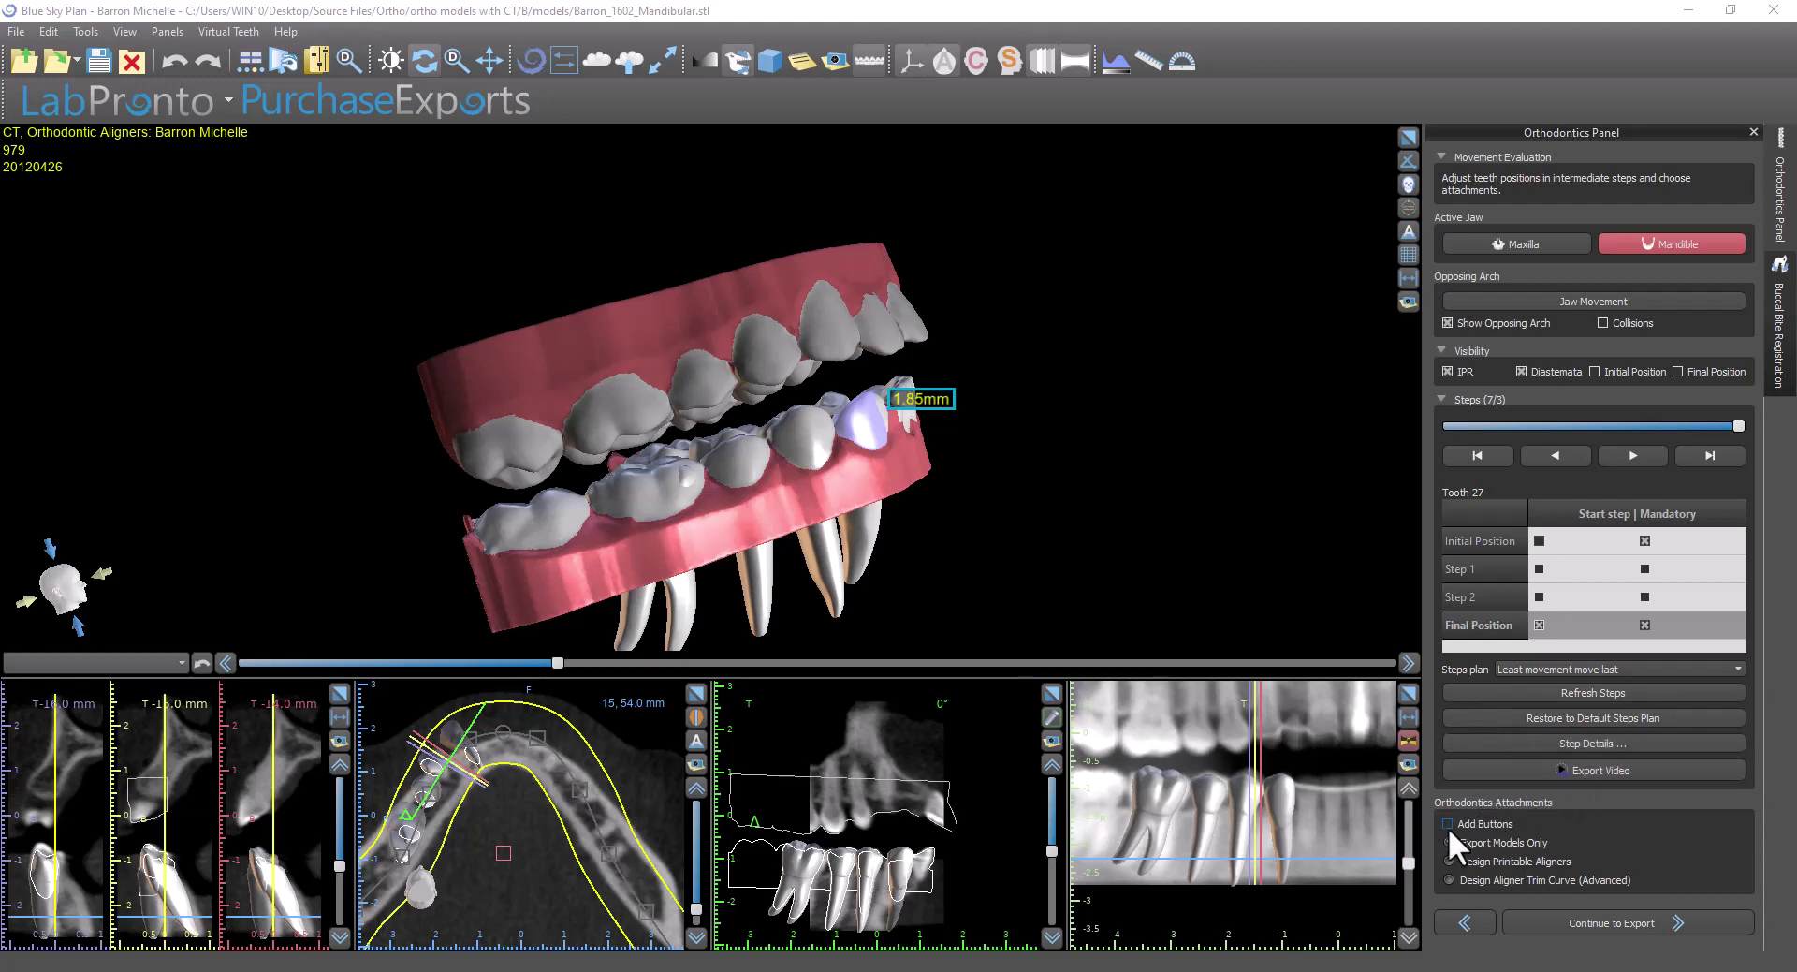
scroll(1244, 561, up, 3)
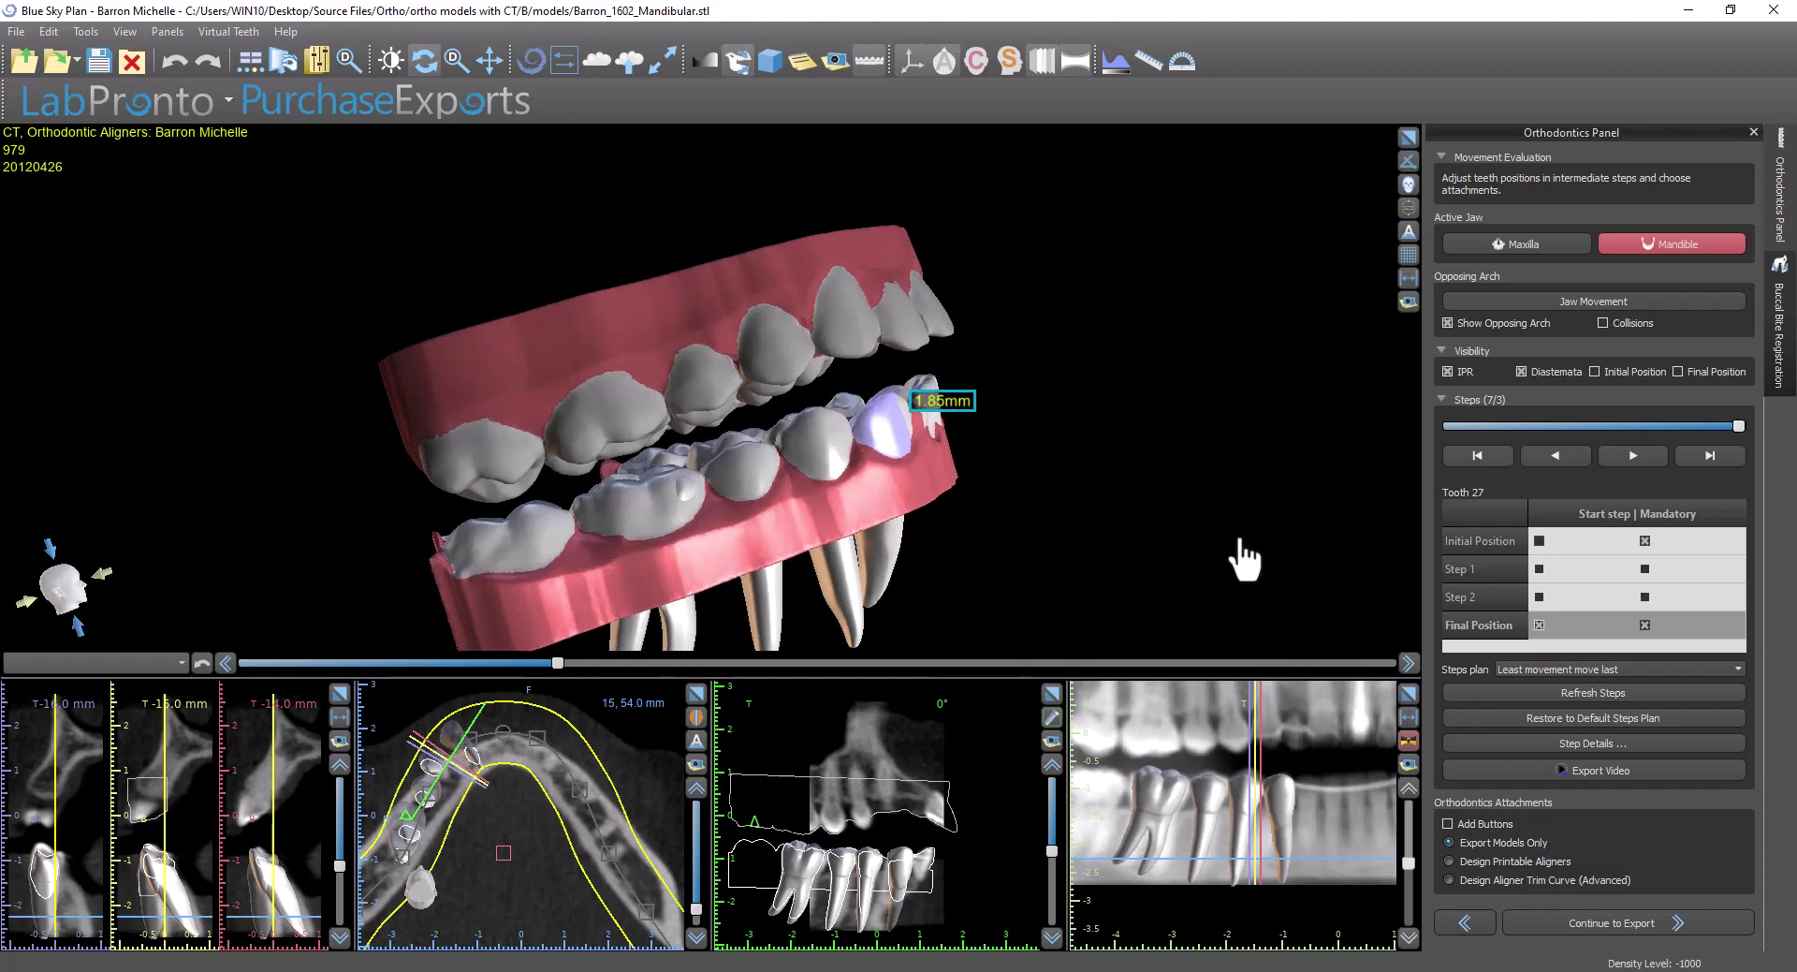